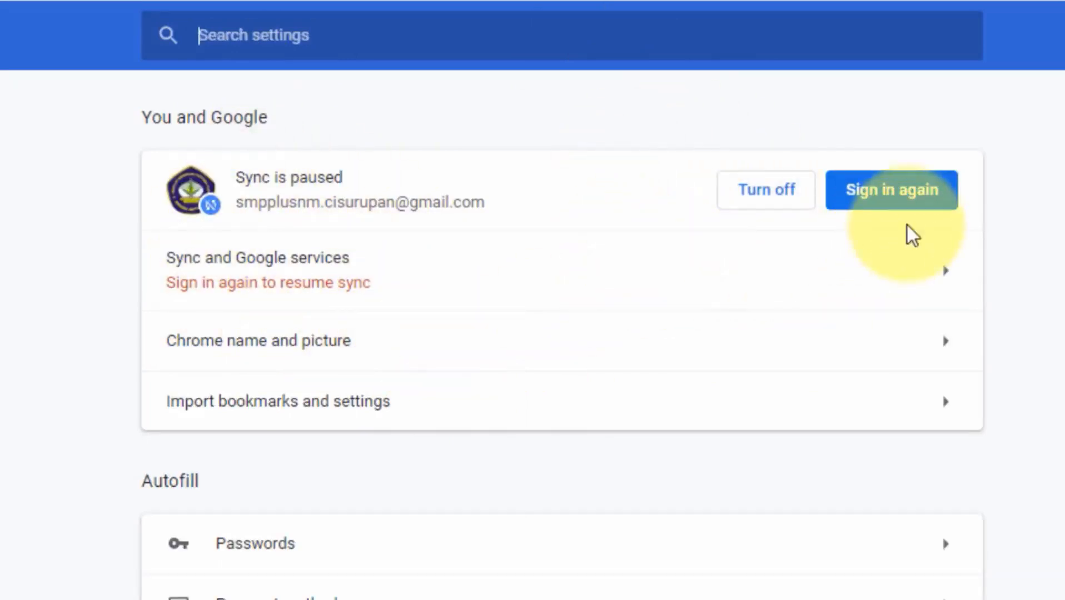
Resume the paused sync by signing in to Chrome again with the prefilled account e-mail and the account password
{"action": "left_click", "coordinate": [880, 195]}
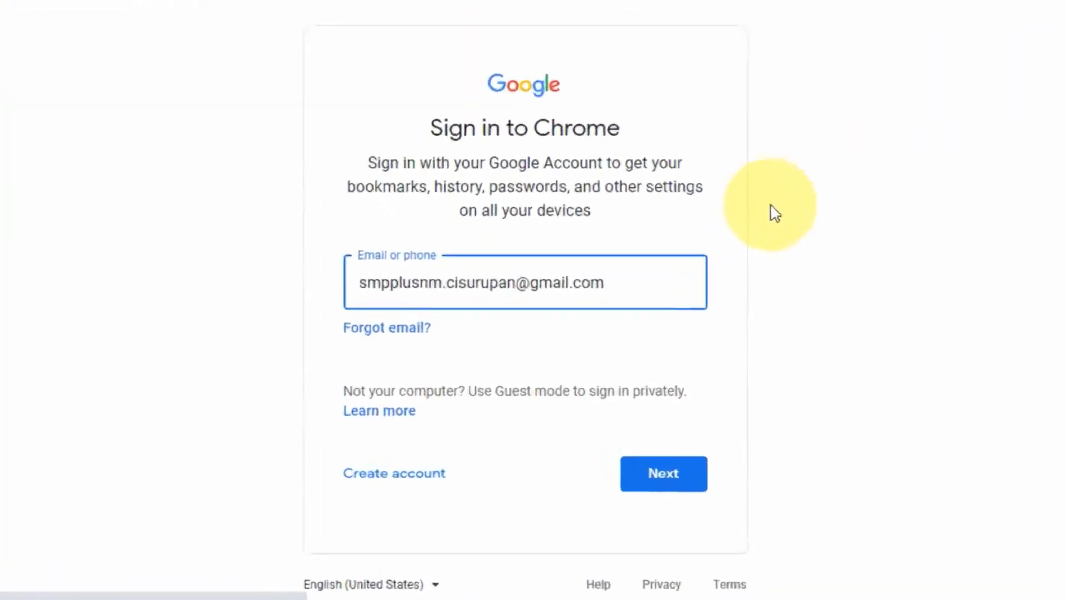
{"action": "left_click", "coordinate": [645, 258]}
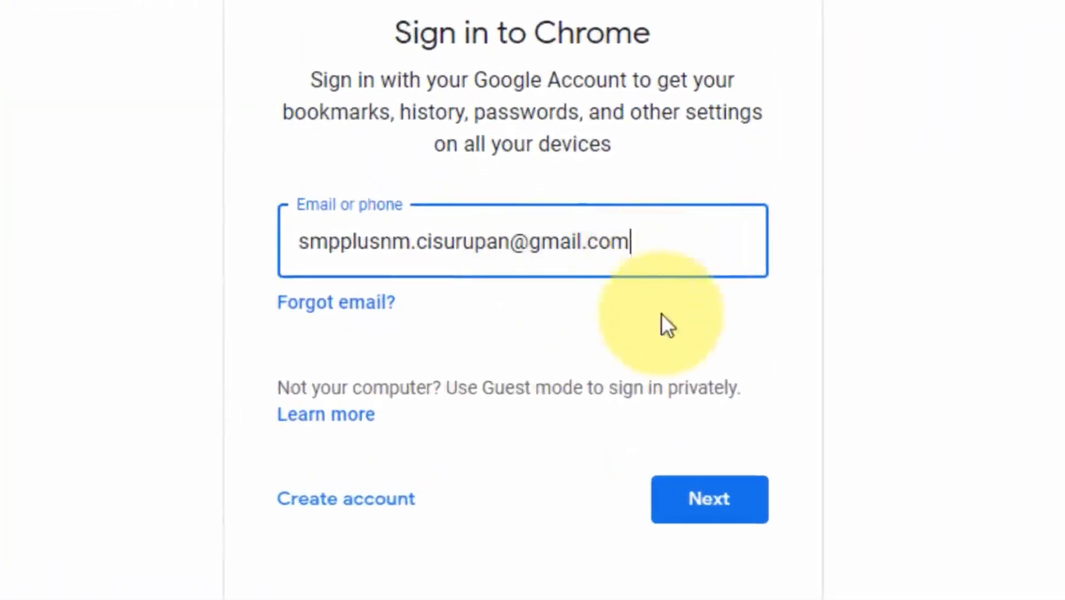
{"action": "left_click", "coordinate": [705, 502]}
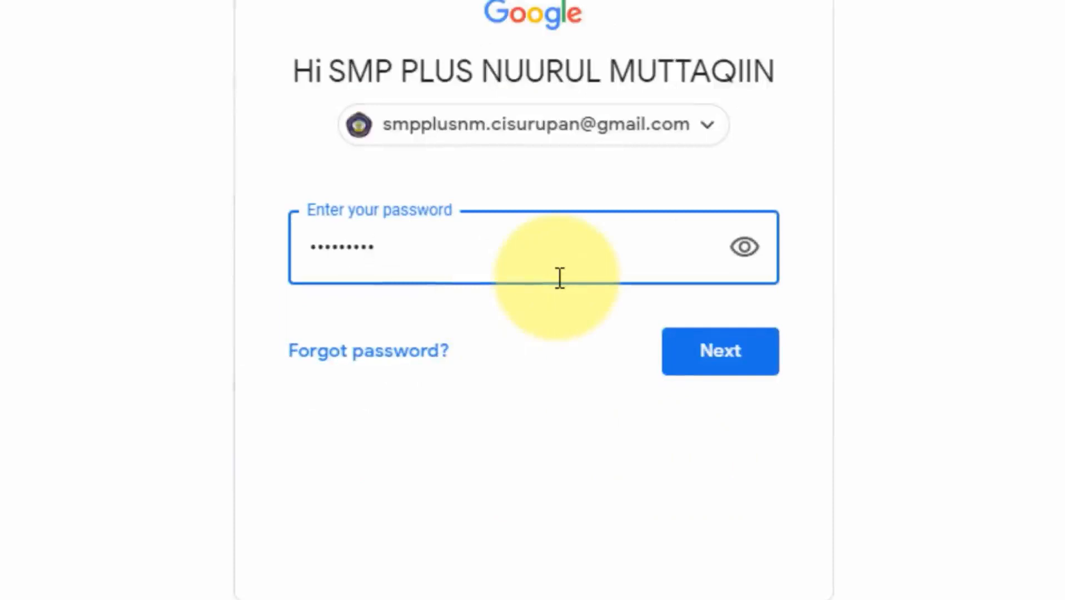
{"action": "left_click", "coordinate": [705, 366]}
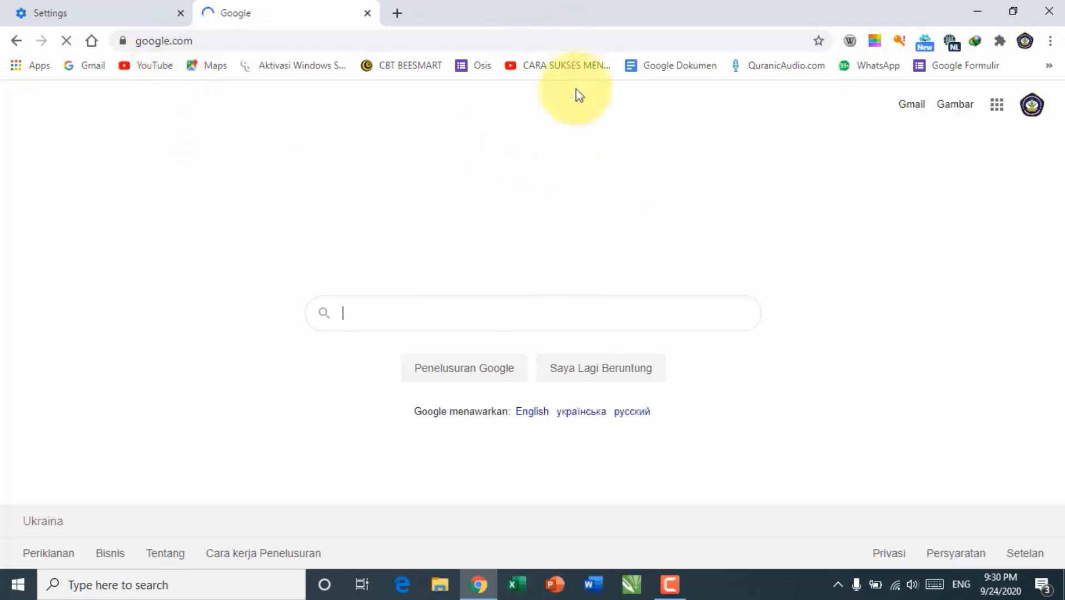
Close the settings page and open the Google Formulir home page at docs.google.com/forms/u/0/
{"action": "left_click", "coordinate": [180, 12]}
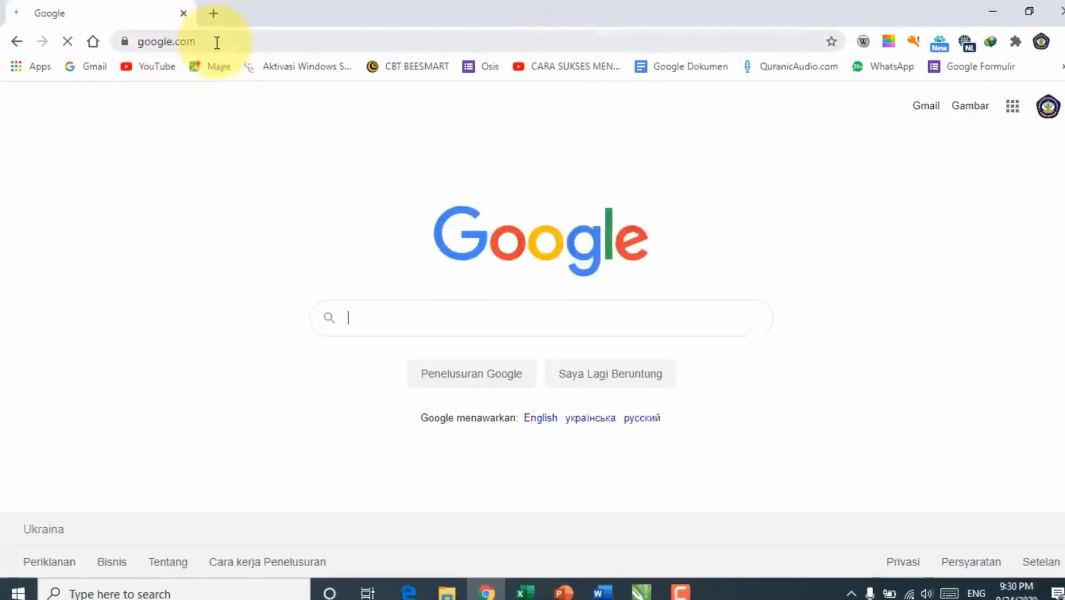
{"action": "left_click", "coordinate": [217, 42]}
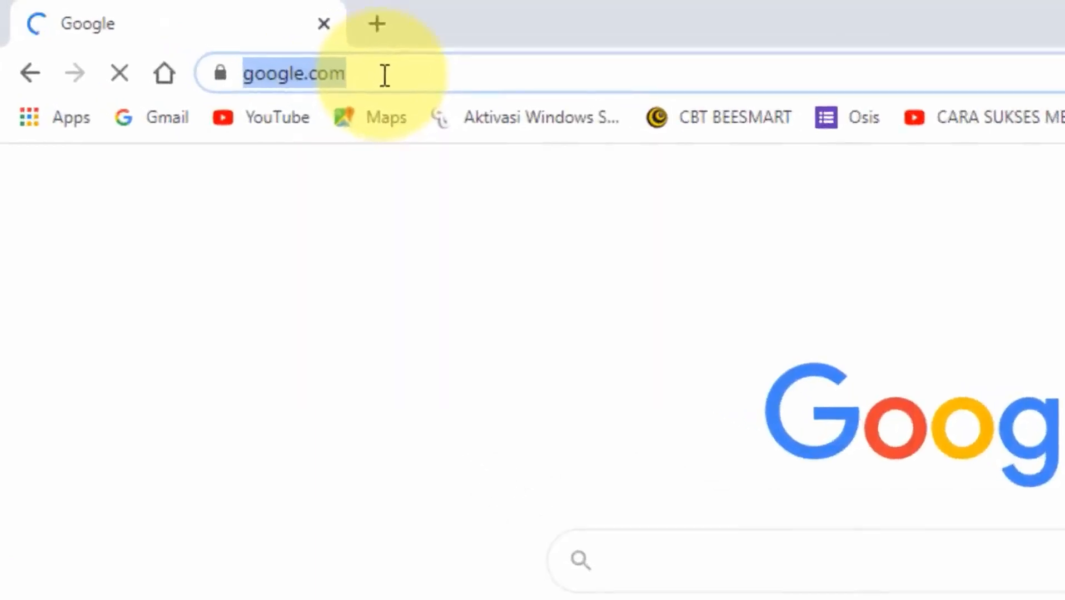
{"action": "type", "text": "goo"}
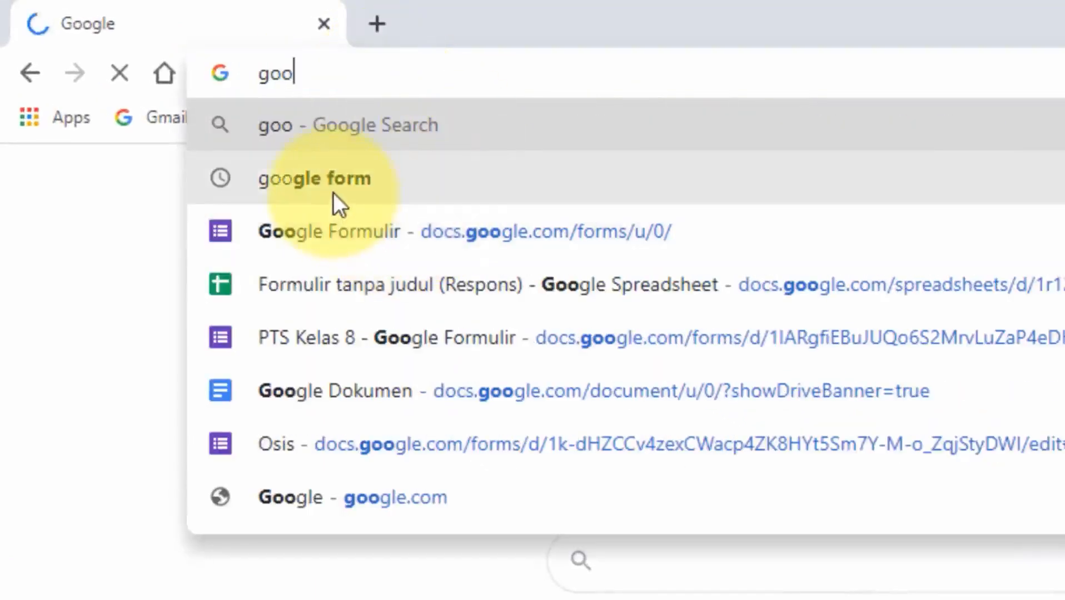
{"action": "left_click", "coordinate": [314, 229]}
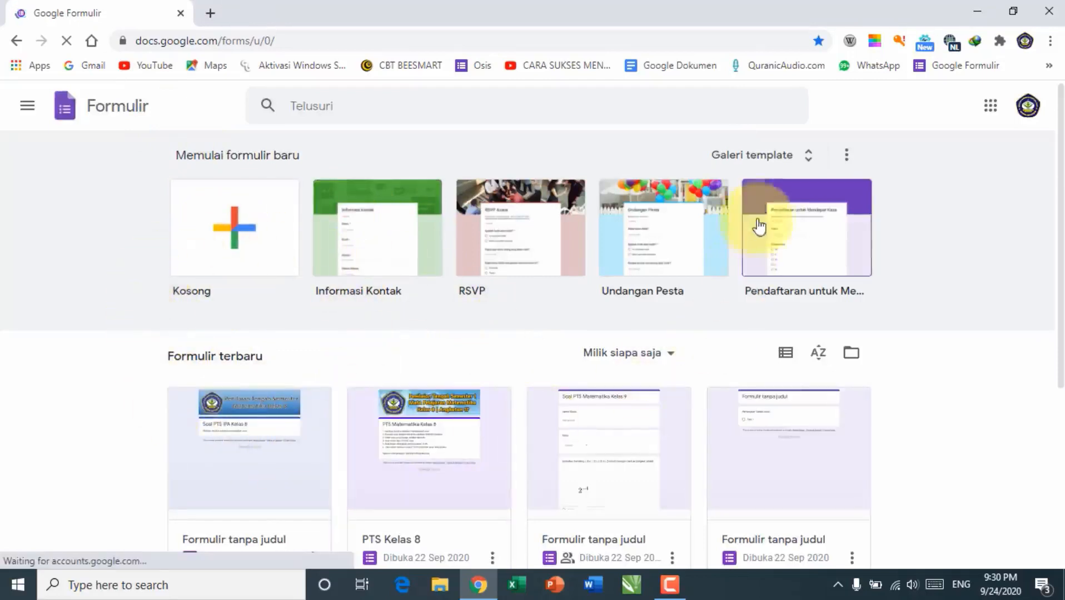
Open the recent form "PTS Kelas 8" and display its responses
{"action": "left_click_drag", "start_coordinate": [1059, 186], "coordinate": [1059, 257]}
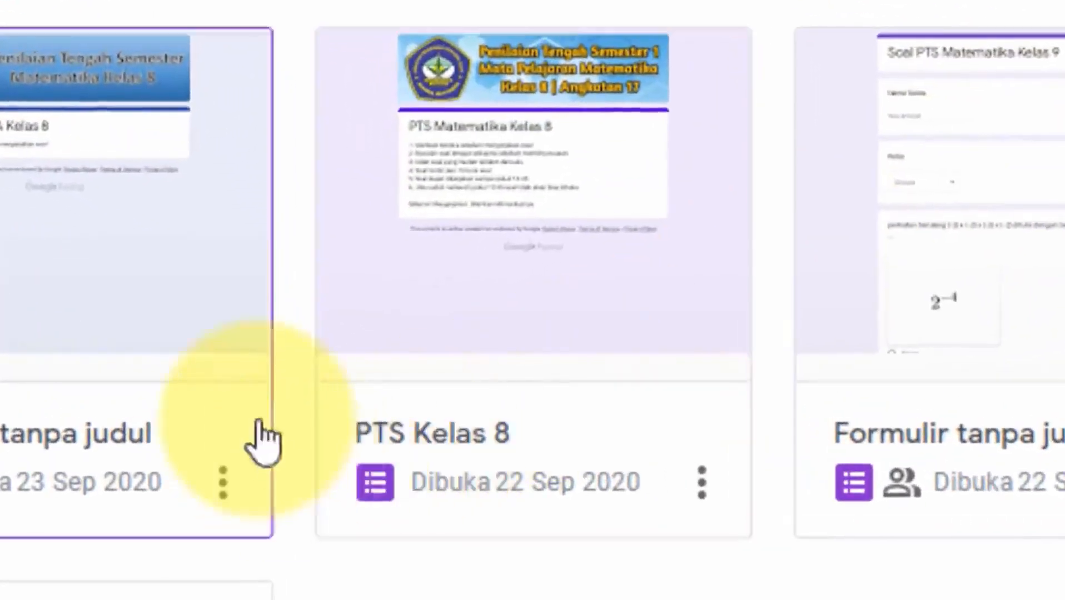
{"action": "left_click", "coordinate": [579, 263]}
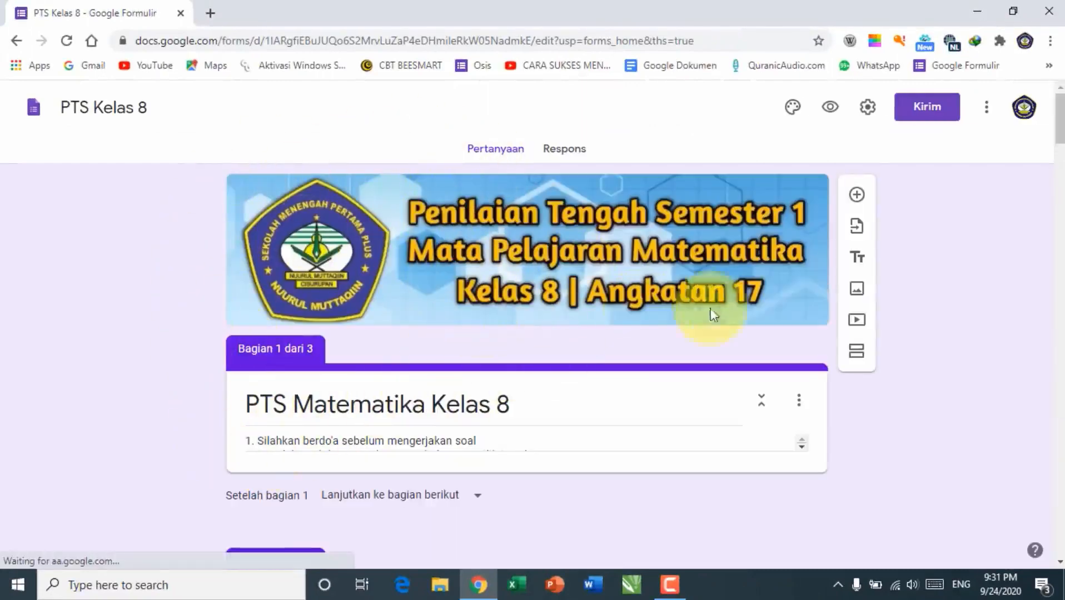
{"action": "mouse_move", "coordinate": [1061, 125]}
{"action": "left_mouse_down"}
{"action": "mouse_move", "coordinate": [1060, 178]}
{"action": "mouse_move", "coordinate": [1060, 121]}
{"action": "left_mouse_up"}
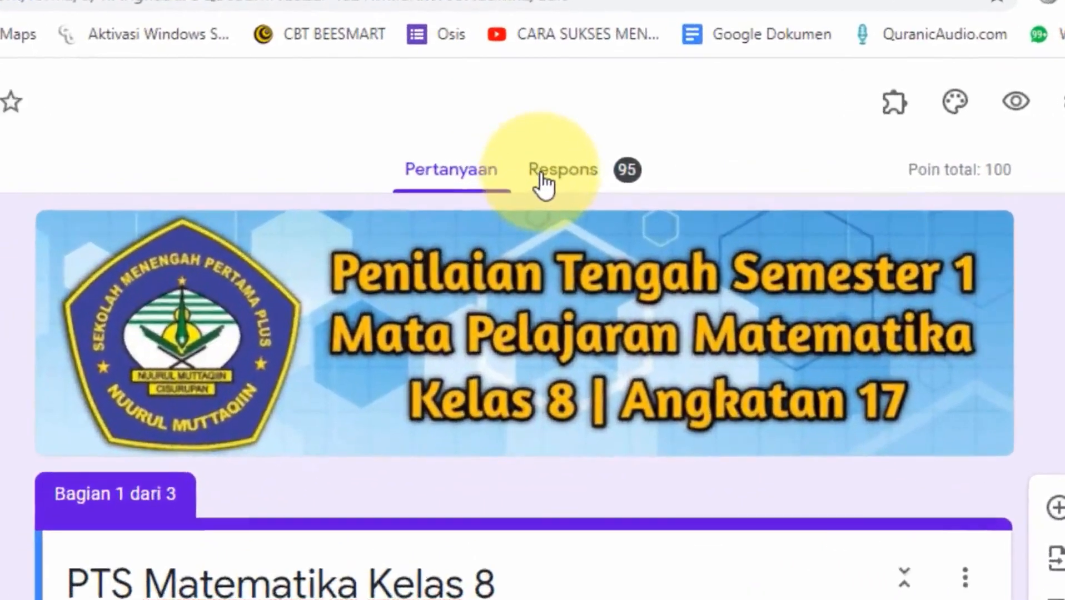
{"action": "left_click", "coordinate": [541, 181]}
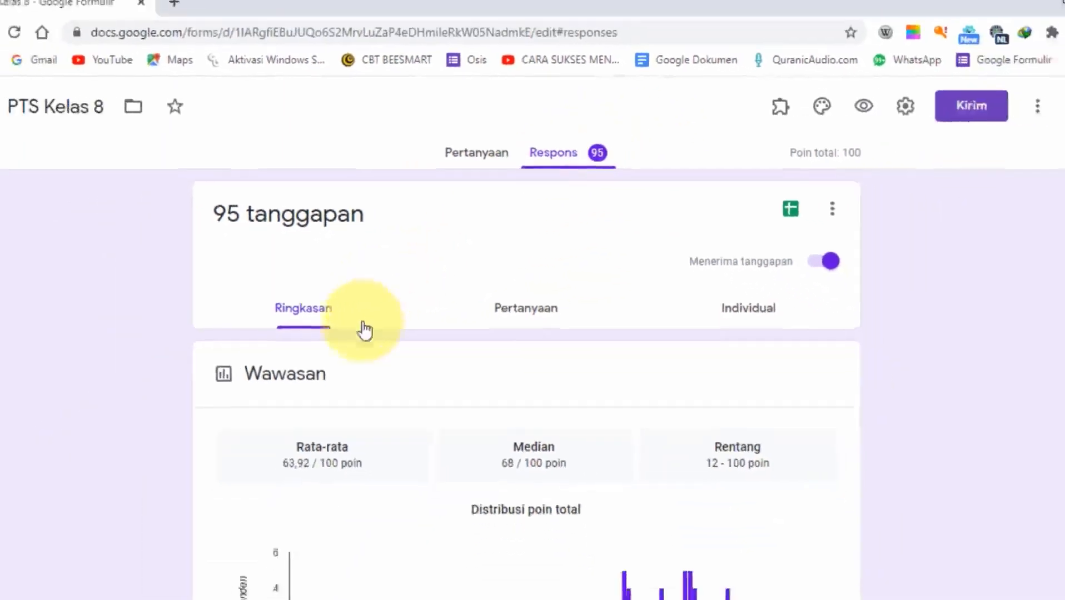
Review the response summary, including the score insights and the frequently missed questions
{"action": "left_click_drag", "start_coordinate": [1061, 119], "coordinate": [1062, 162]}
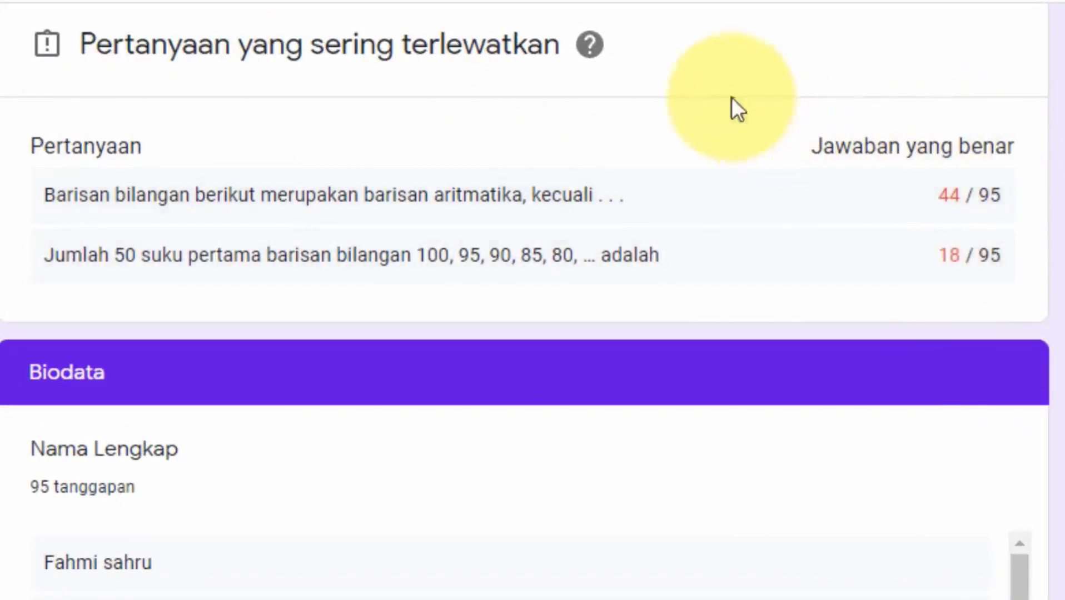
{"action": "left_click", "coordinate": [593, 47]}
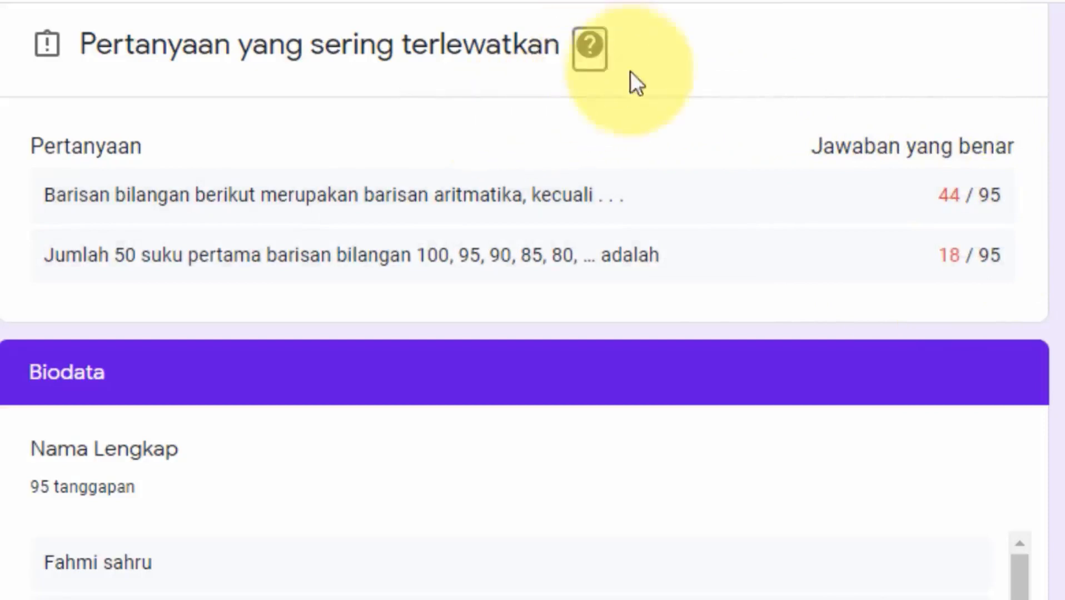
{"action": "mouse_move", "coordinate": [595, 51]}
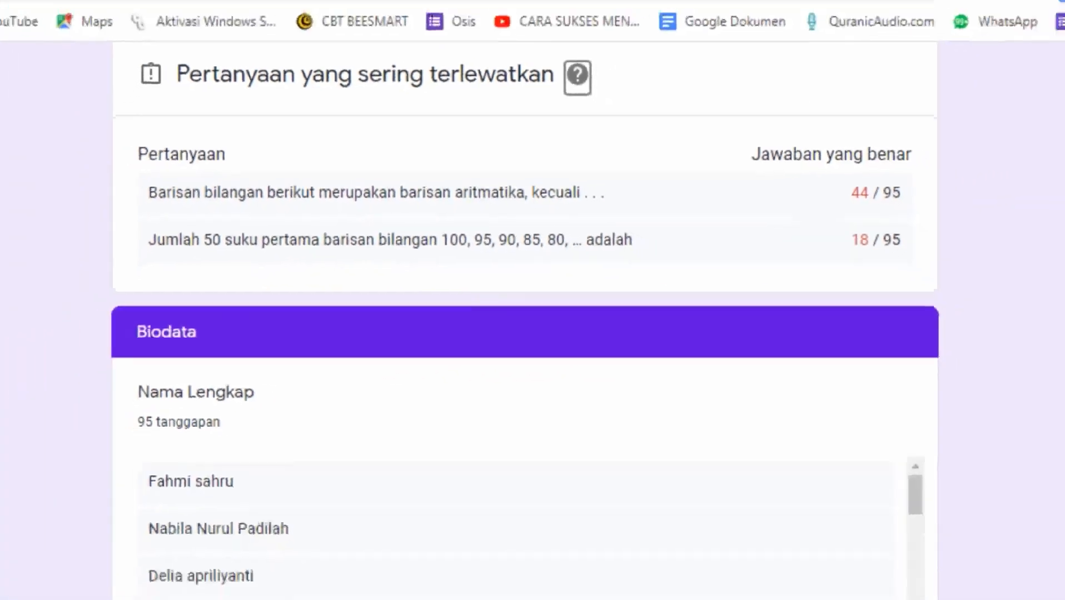
Open the form's responses as a spreadsheet and download it in Microsoft Excel (.xlsx) format
{"action": "left_click_drag", "start_coordinate": [1059, 162], "coordinate": [1058, 109]}
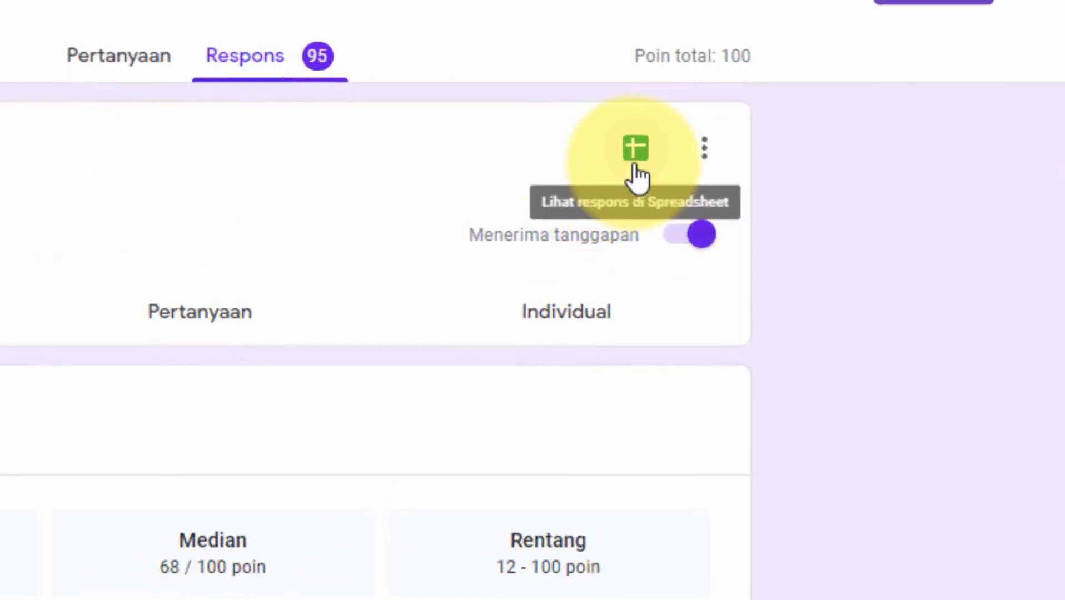
{"action": "left_click", "coordinate": [636, 166]}
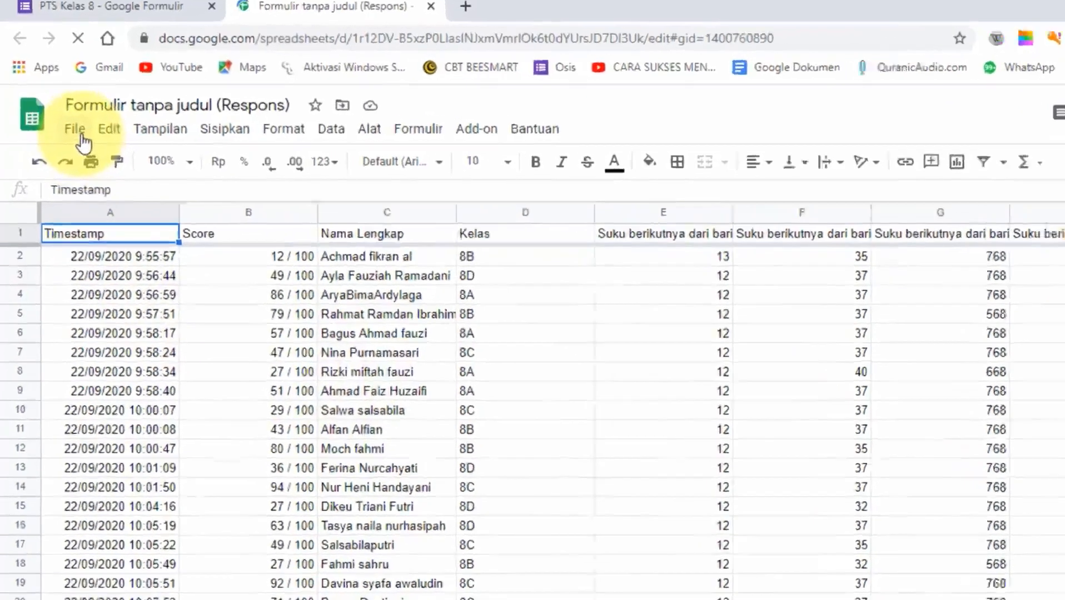
{"action": "left_click", "coordinate": [69, 122]}
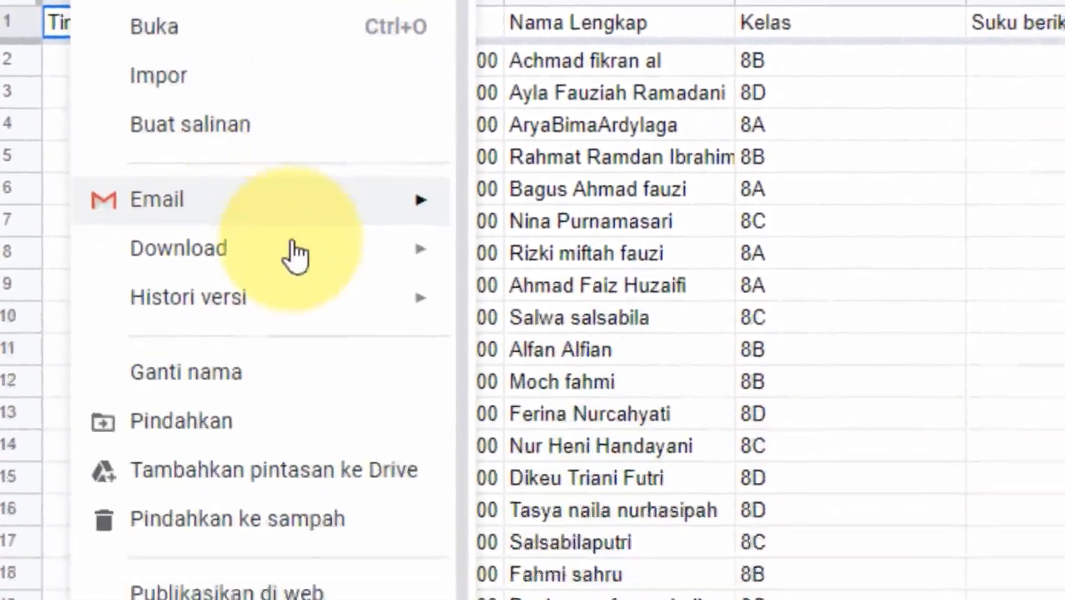
{"action": "mouse_move", "coordinate": [329, 597]}
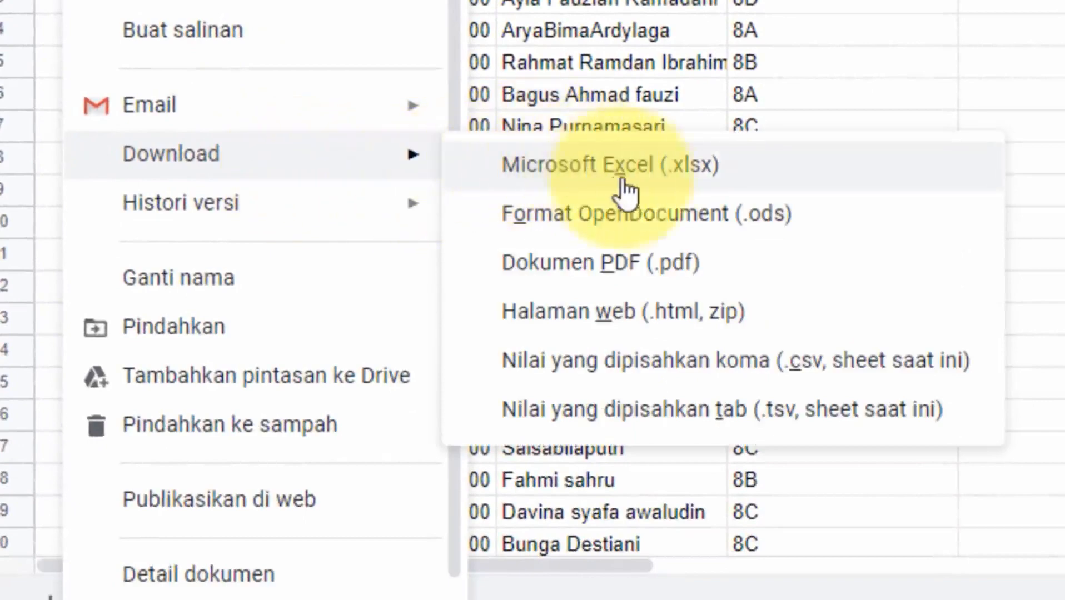
{"action": "left_click", "coordinate": [697, 172]}
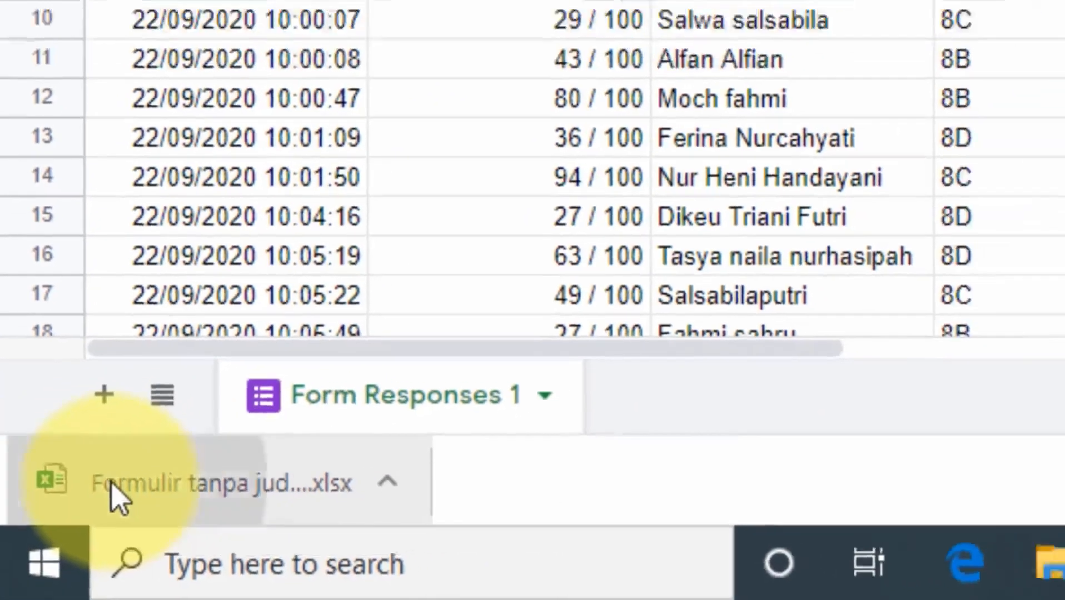
Open the downloaded response workbook in Excel and enable editing
{"action": "left_click", "coordinate": [123, 470]}
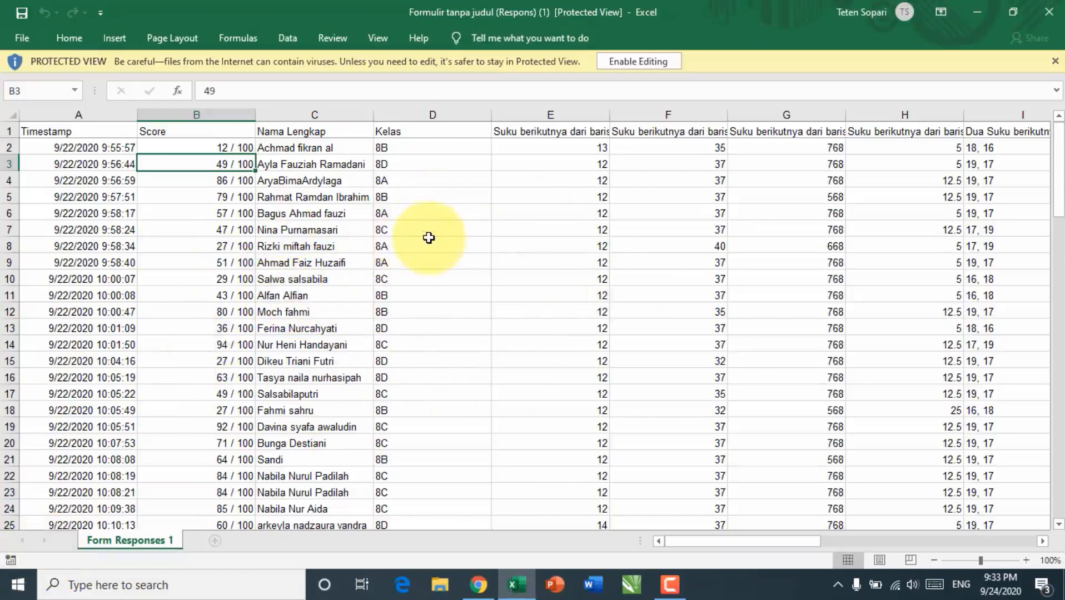
{"action": "left_click", "coordinate": [504, 229]}
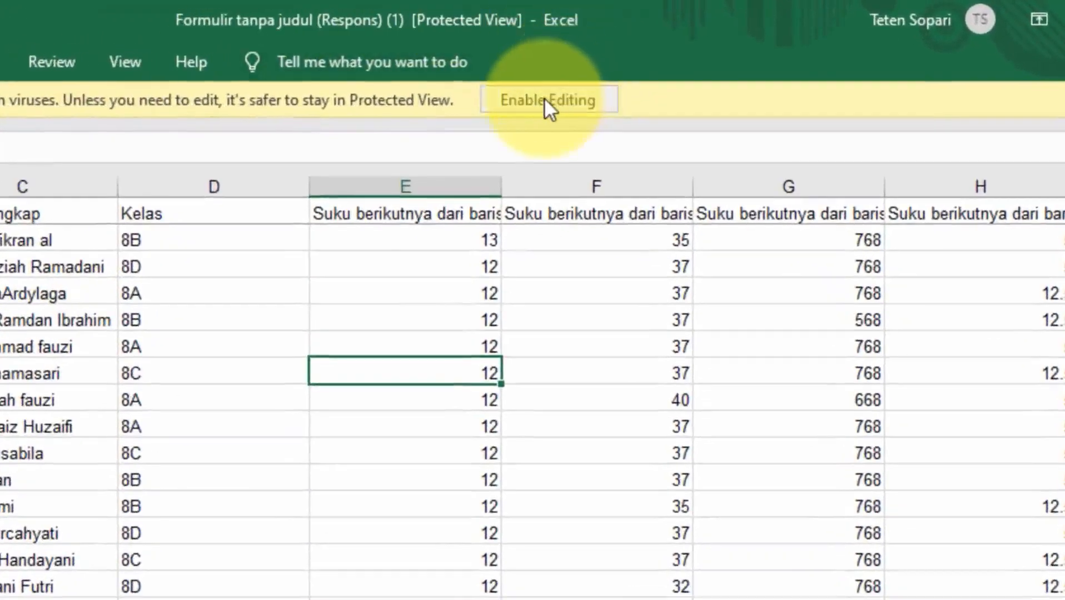
{"action": "left_click", "coordinate": [543, 99]}
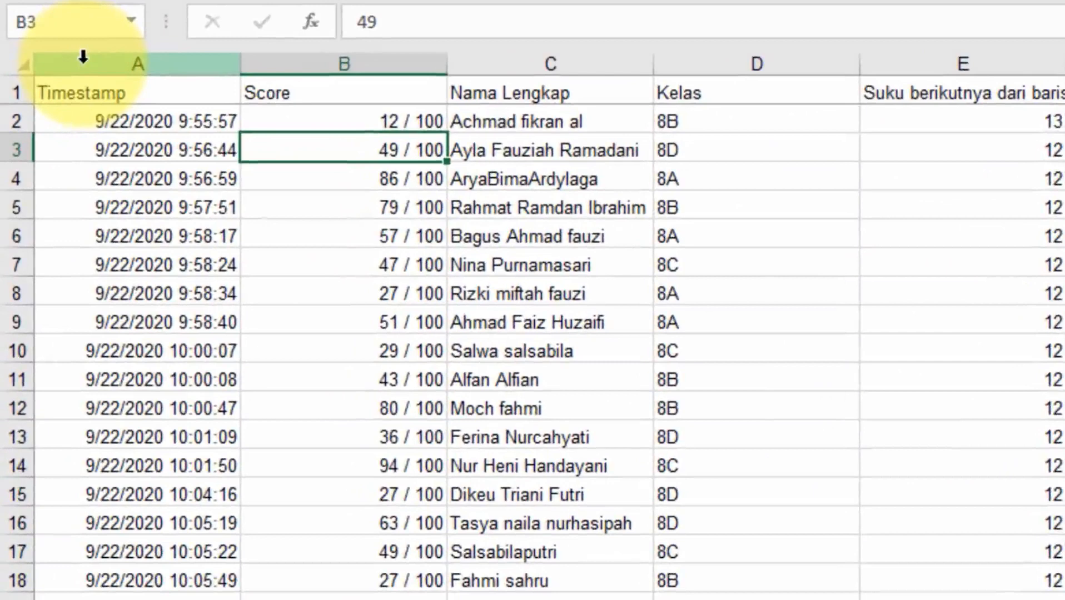
Examine the first response's timestamp, score, full name, class and question answers across row 2, columns A to H
{"action": "left_click", "coordinate": [148, 124]}
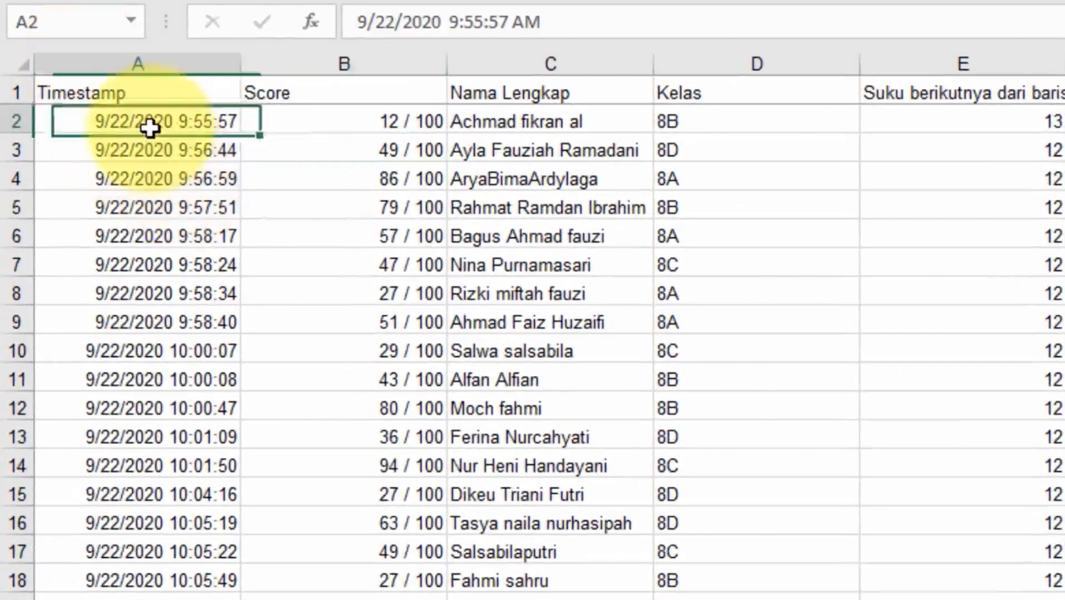
{"action": "left_click", "coordinate": [372, 120]}
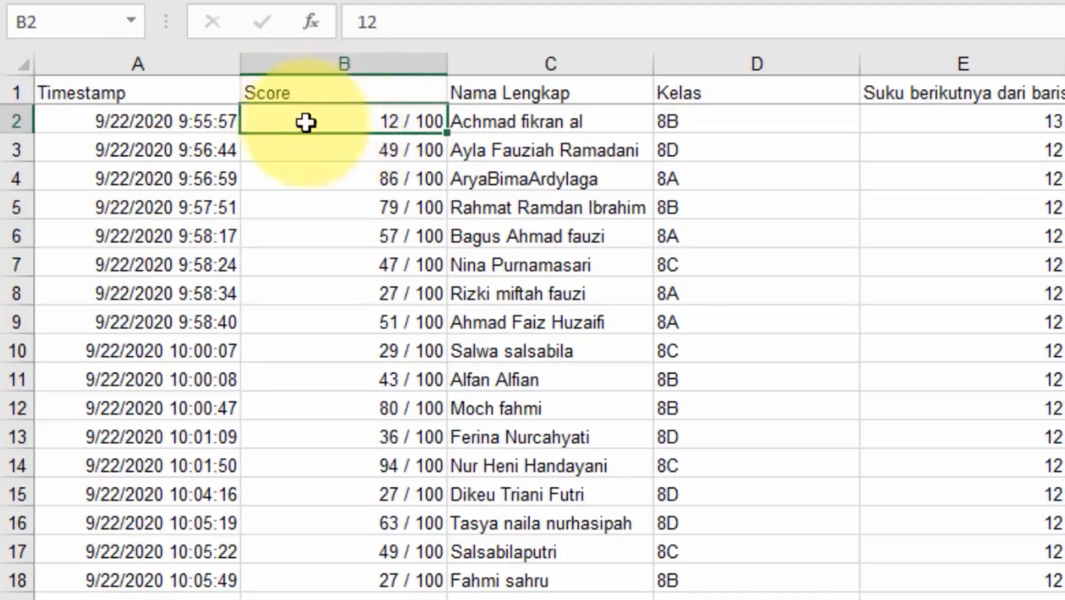
{"action": "left_click", "coordinate": [521, 119]}
{"action": "left_click", "coordinate": [706, 128]}
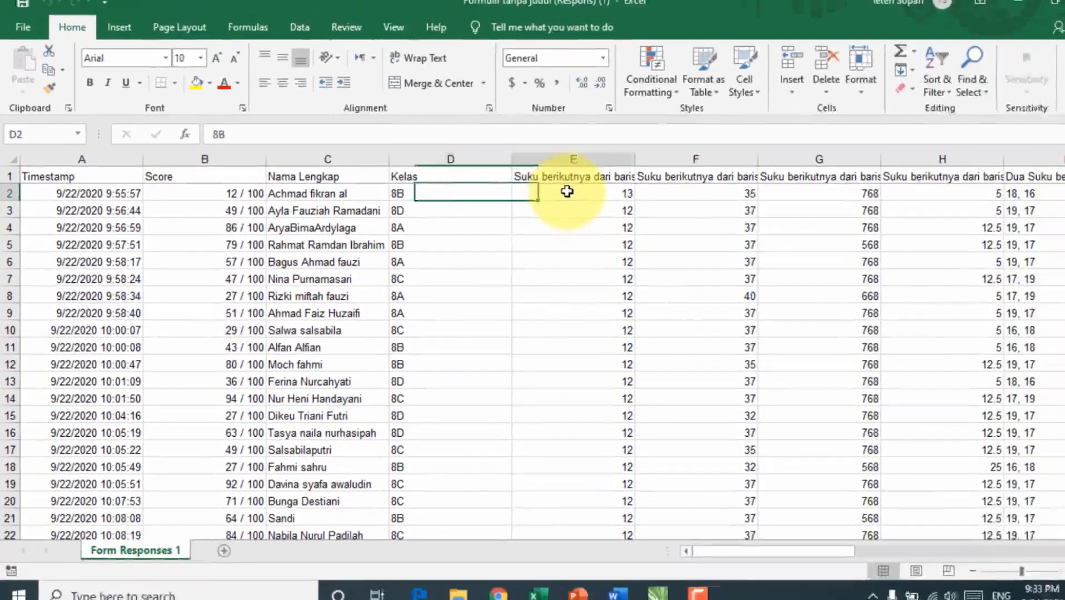
{"action": "left_click", "coordinate": [566, 191]}
{"action": "left_click", "coordinate": [695, 193]}
{"action": "left_click", "coordinate": [819, 193]}
{"action": "left_click", "coordinate": [929, 194]}
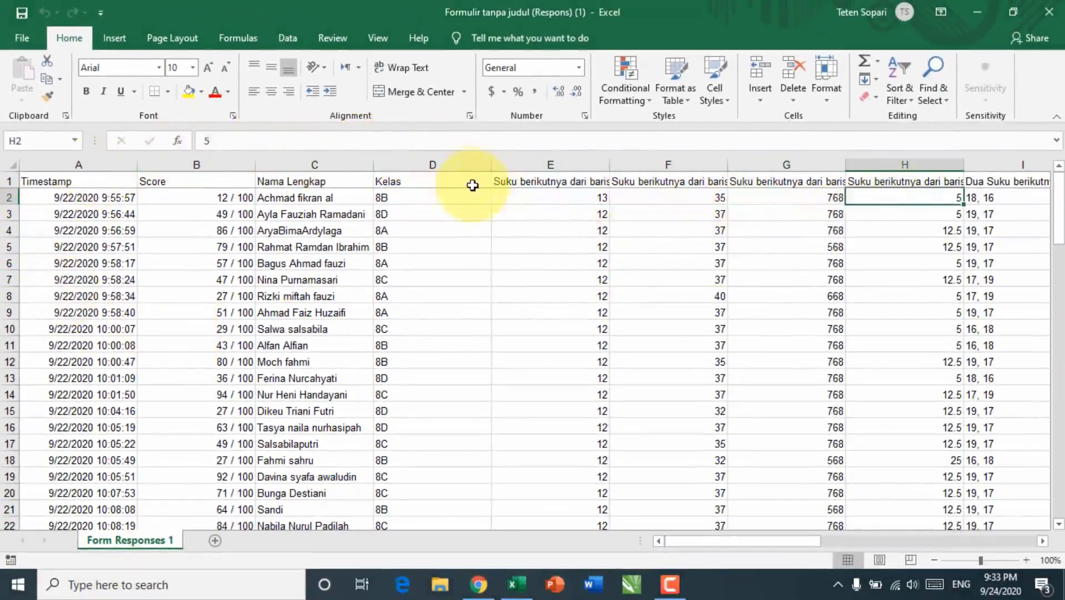
Try deleting the question columns E through U from the responses sheet, and undo the deletion
{"action": "left_click", "coordinate": [530, 163]}
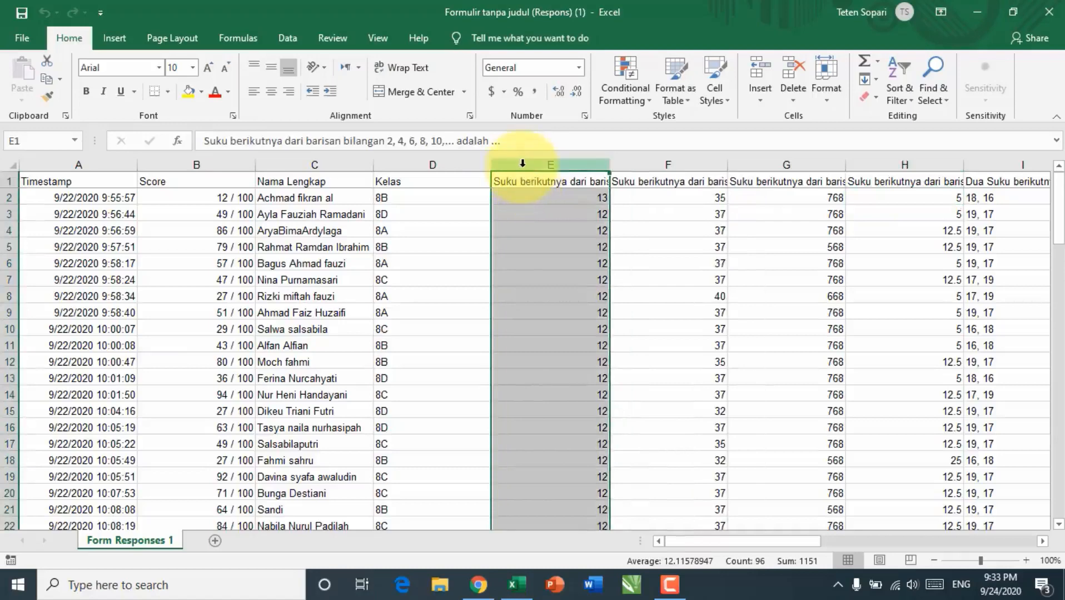
{"action": "left_click_drag", "start_coordinate": [531, 165], "coordinate": [867, 222]}
{"action": "left_click_drag", "start_coordinate": [749, 227], "coordinate": [229, 171]}
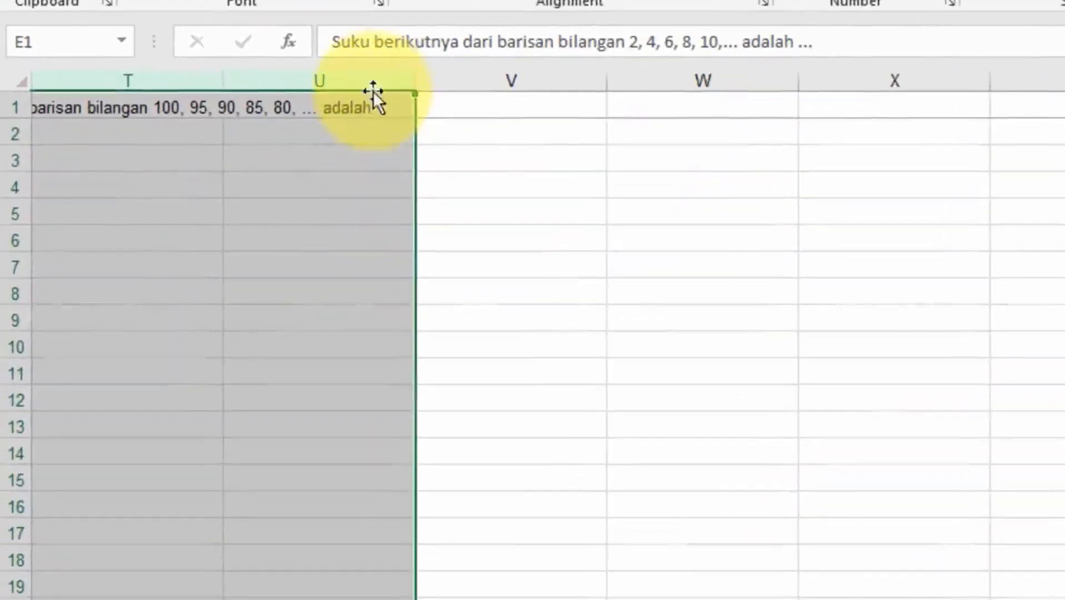
{"action": "right_click", "coordinate": [373, 75]}
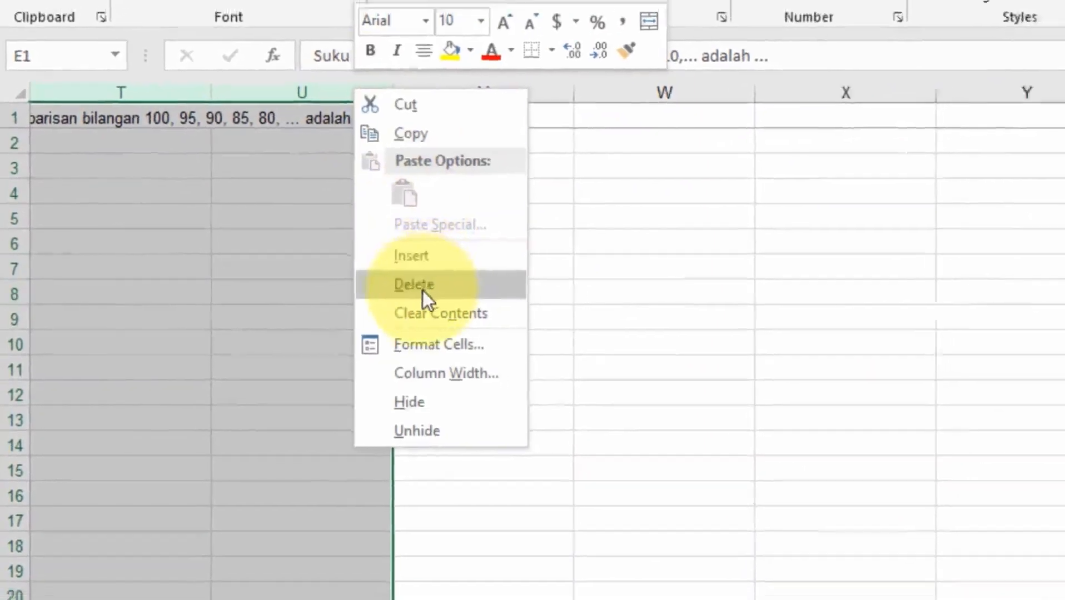
{"action": "left_click", "coordinate": [436, 284]}
{"action": "left_click", "coordinate": [476, 198]}
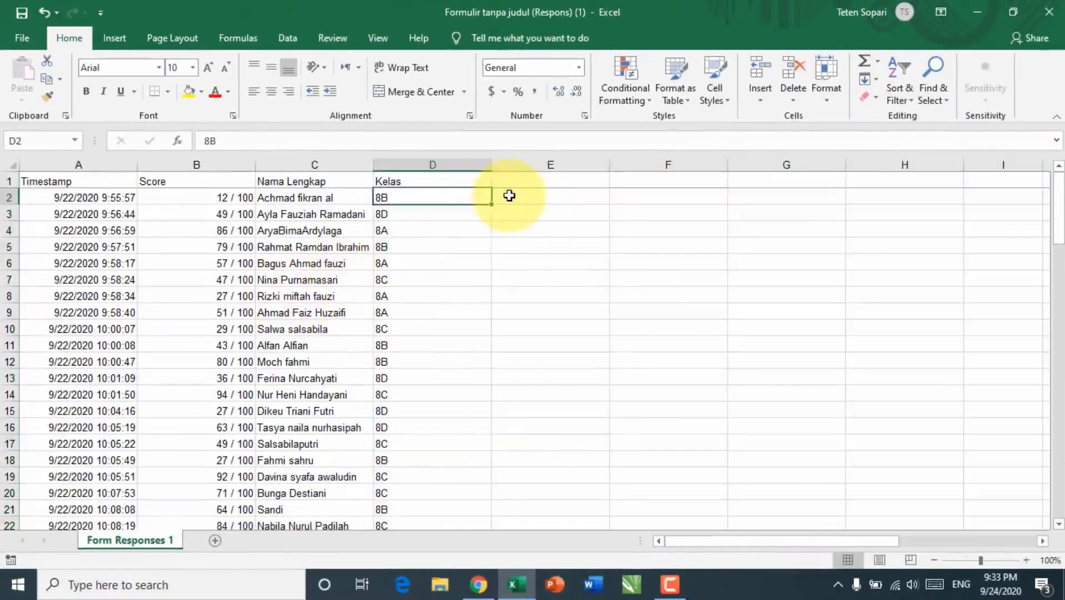
{"action": "left_click", "coordinate": [509, 198]}
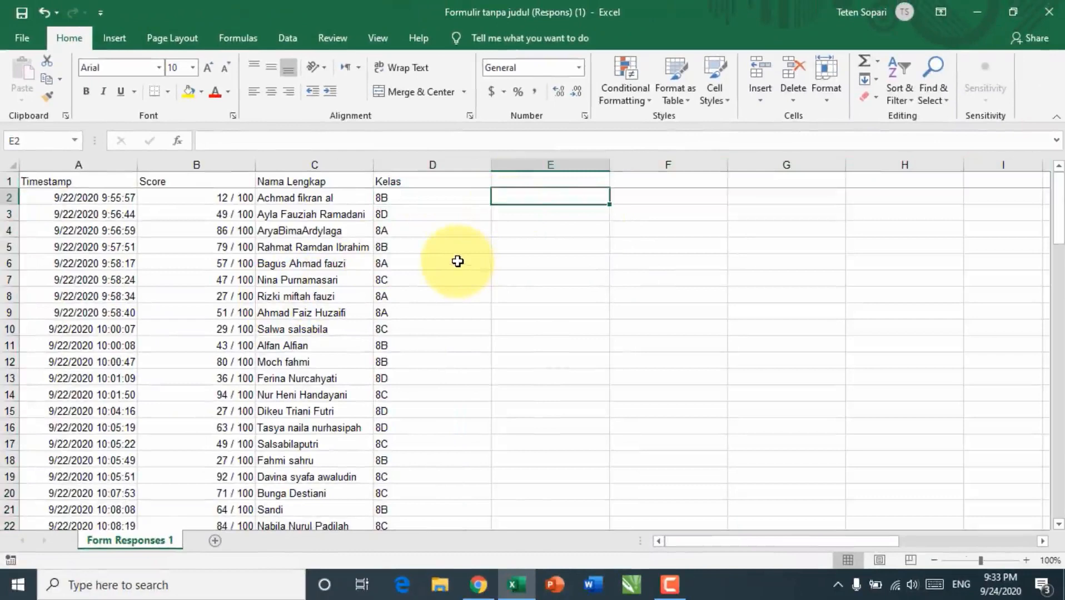
{"action": "key", "text": "ctrl+z"}
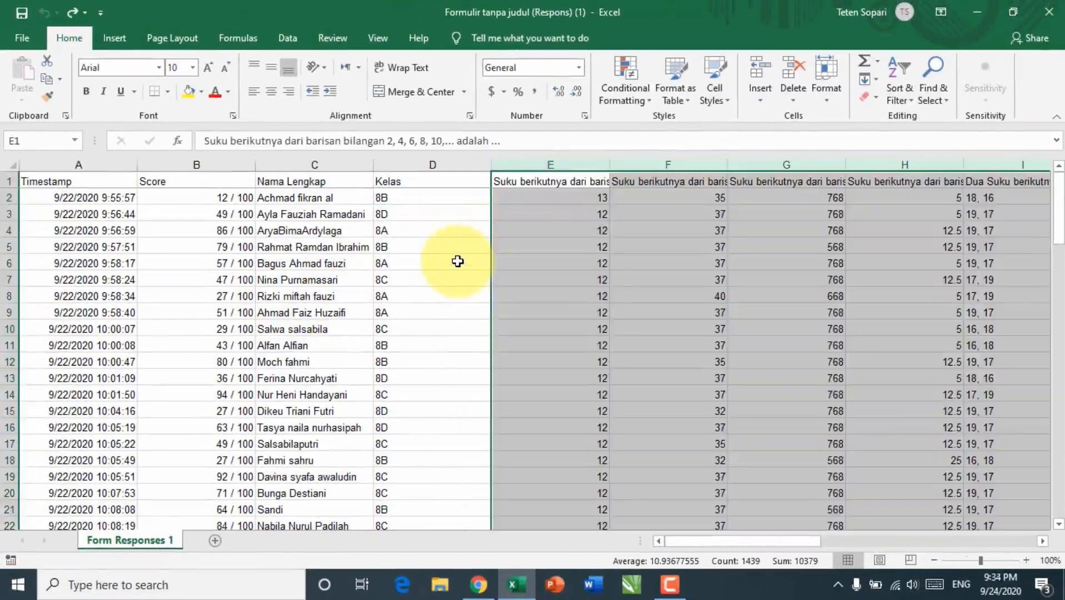
Try deleting every column from E to the end of the responses sheet, and undo the deletion
{"action": "left_click", "coordinate": [500, 214]}
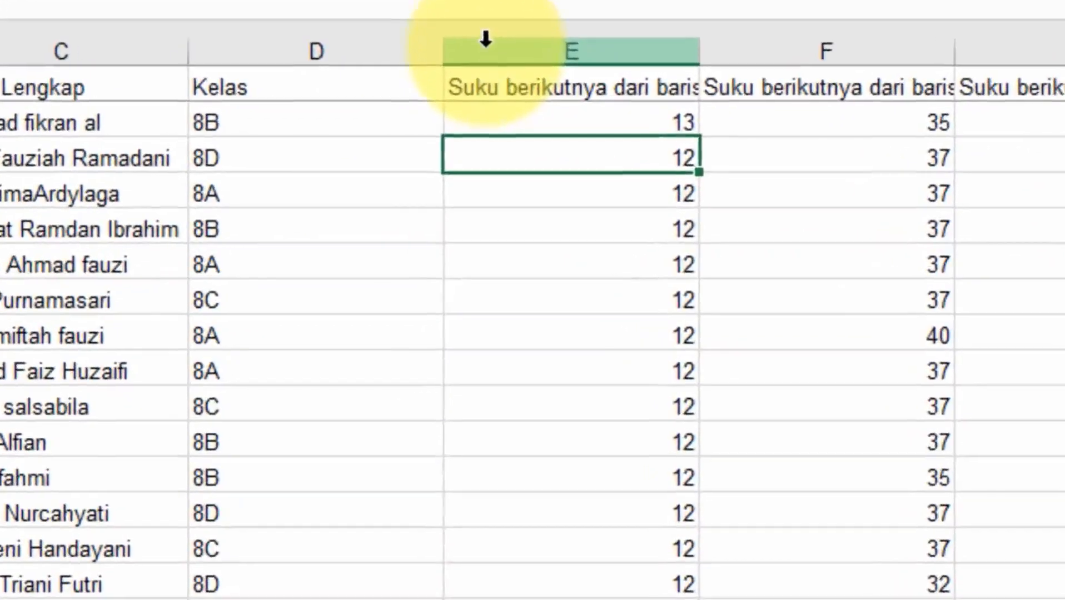
{"action": "left_click", "coordinate": [510, 162]}
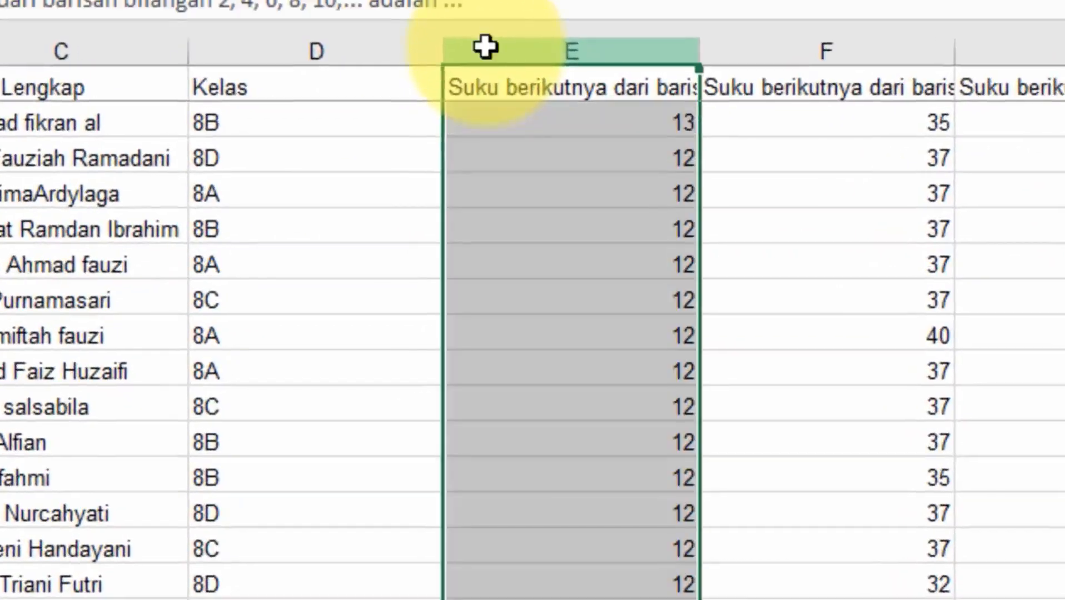
{"action": "key", "text": "ctrl+shift+Right"}
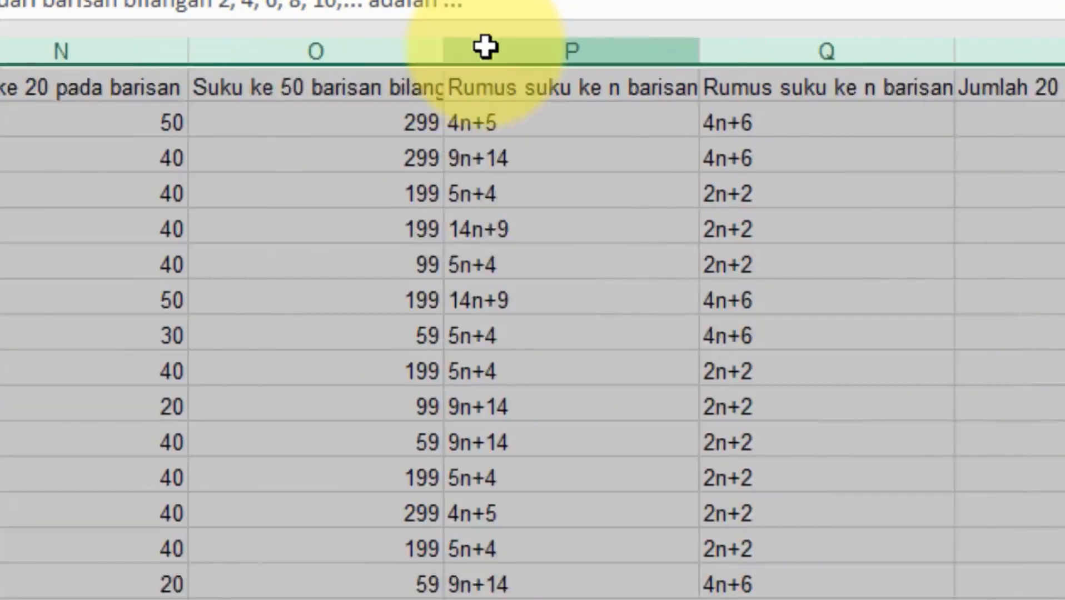
{"action": "key", "text": "ctrl+shift+Right"}
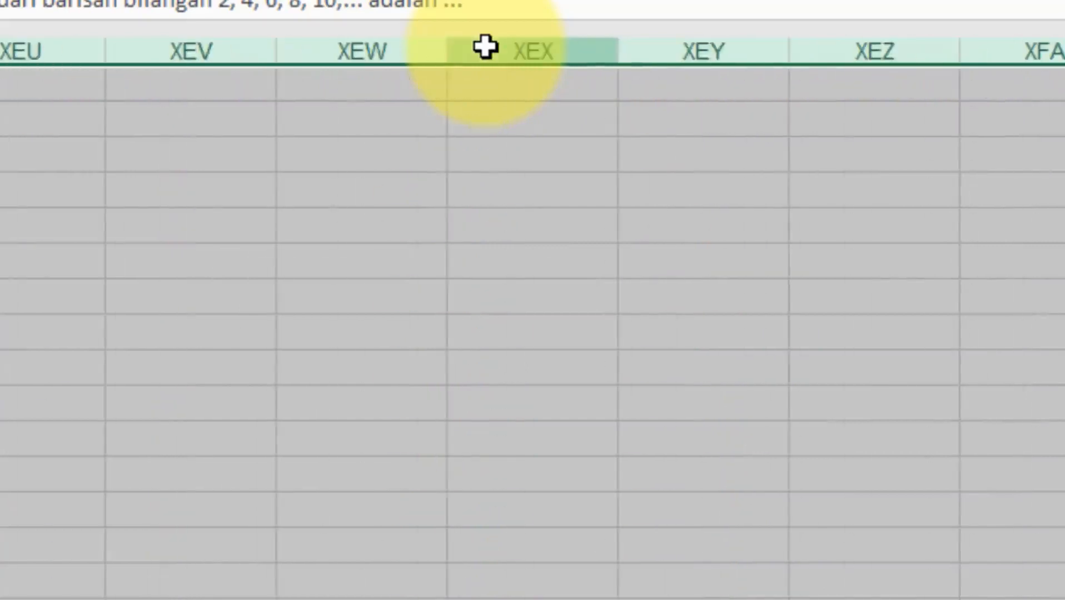
{"action": "right_click", "coordinate": [485, 47]}
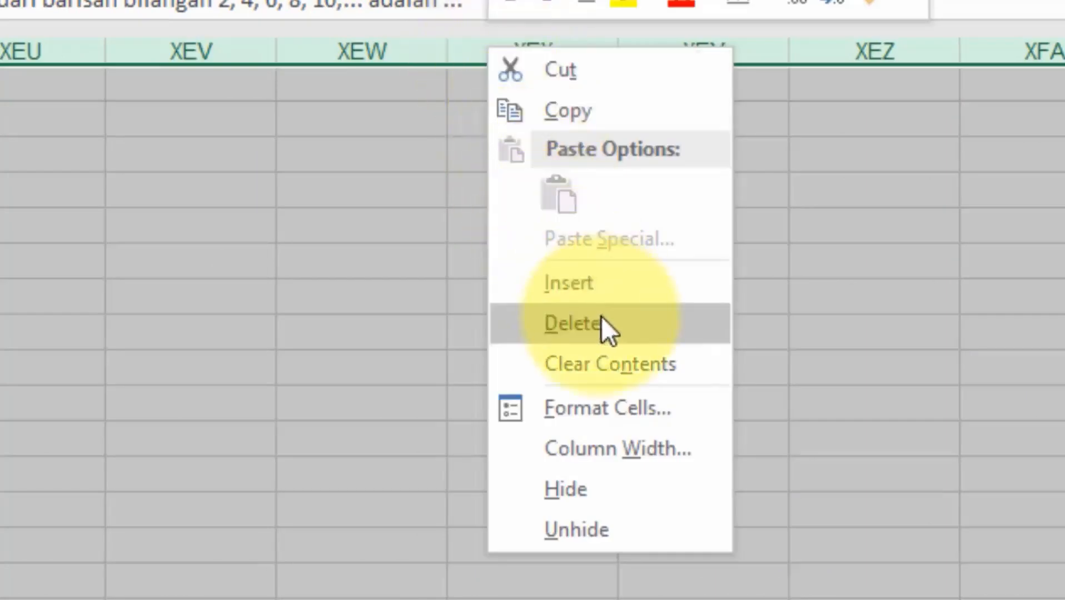
{"action": "left_click", "coordinate": [601, 316]}
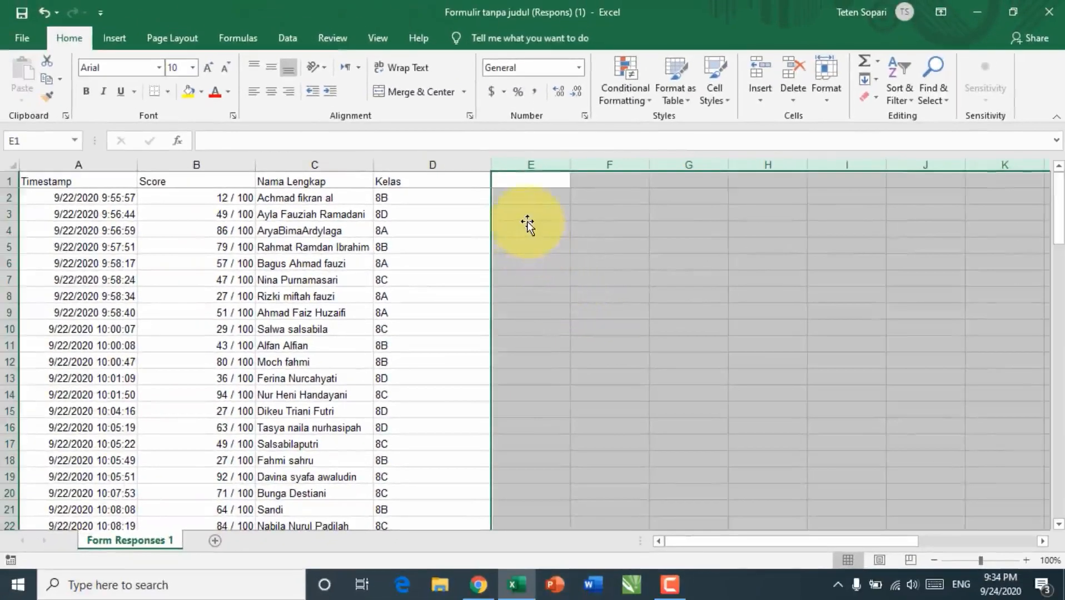
{"action": "key", "text": "ctrl+z"}
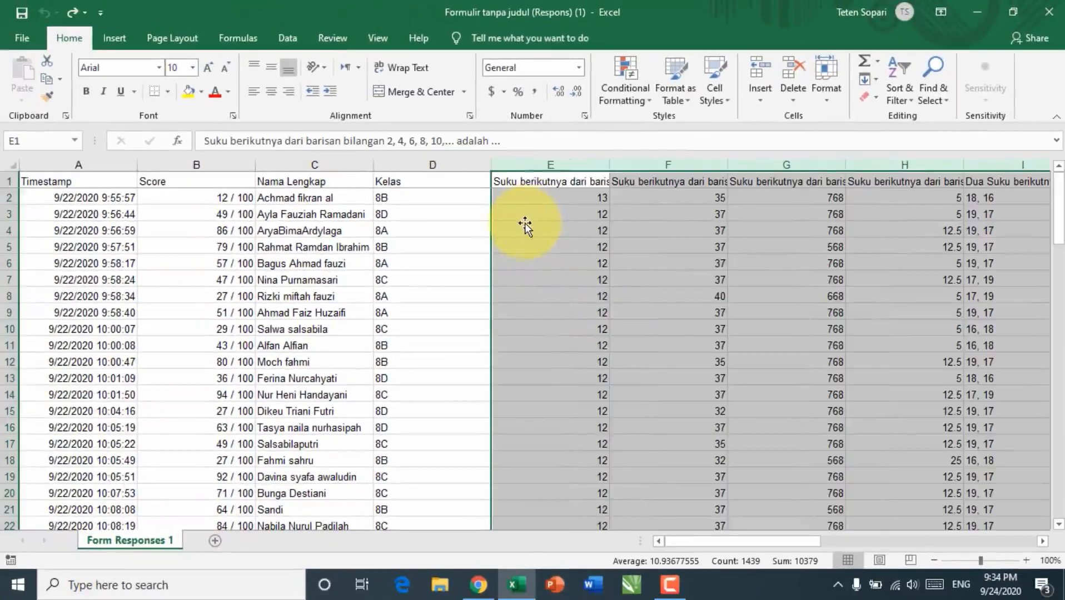
Delete the question columns by removing everything from column E through the sheet's last column
{"action": "left_click", "coordinate": [519, 161]}
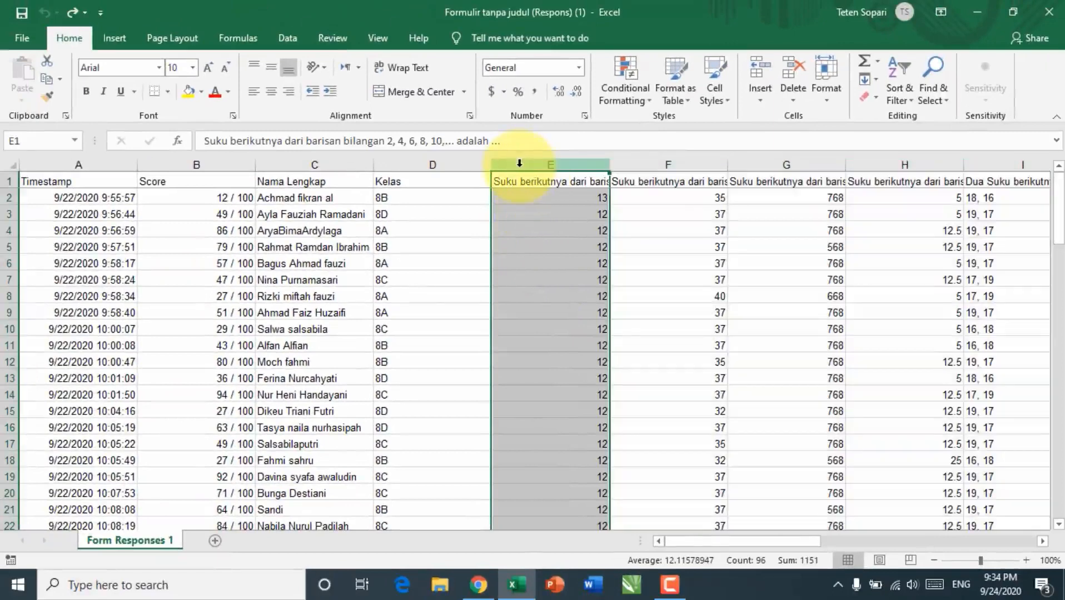
{"action": "key", "text": "ctrl+shift+Right"}
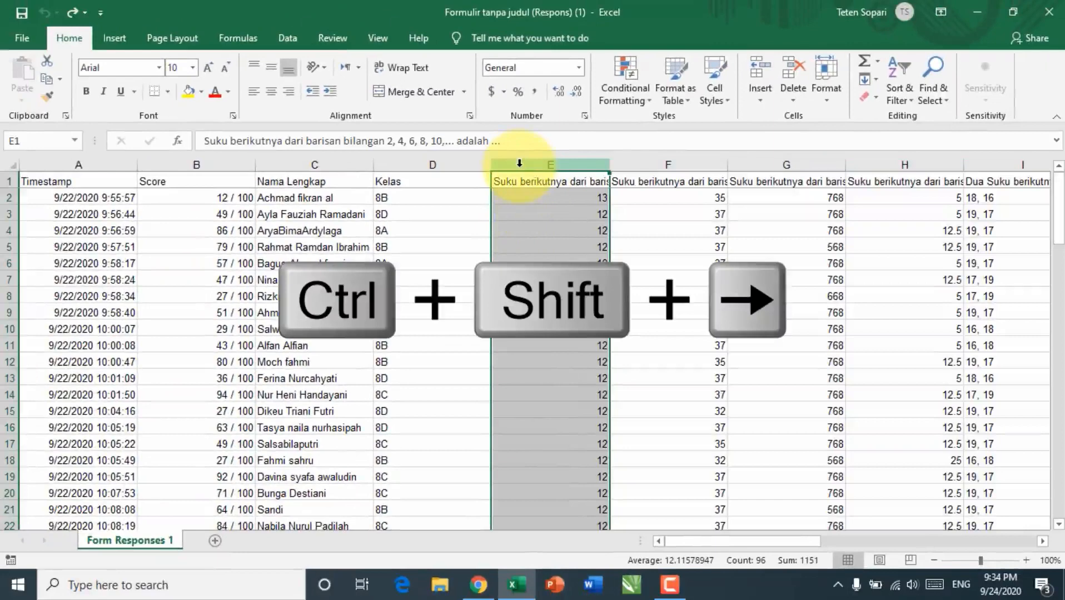
{"action": "key", "text": "ctrl+shift+Right"}
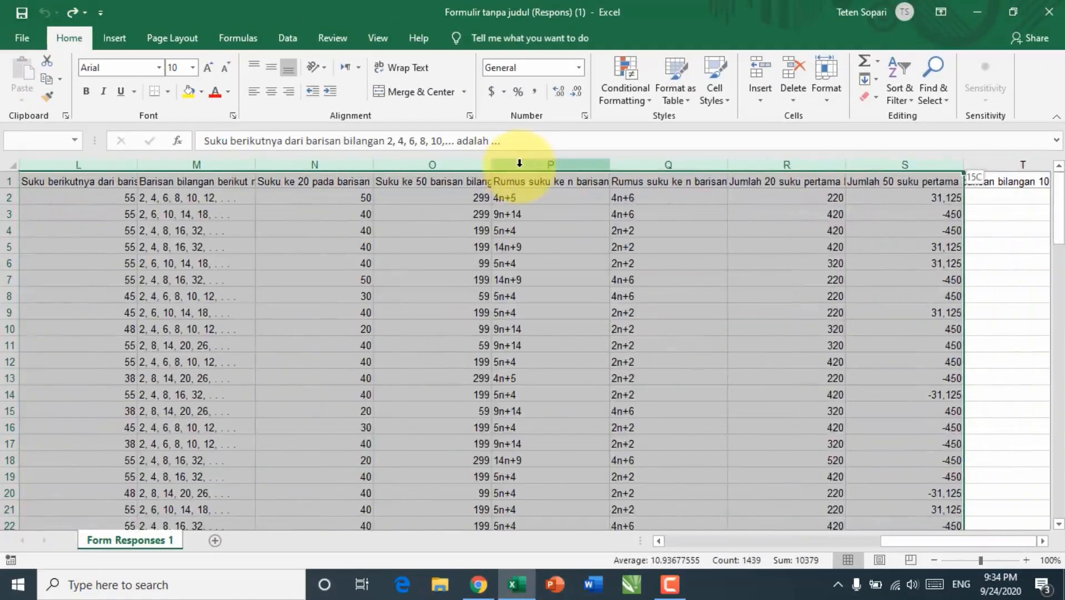
{"action": "key", "text": "ctrl+shift+Right"}
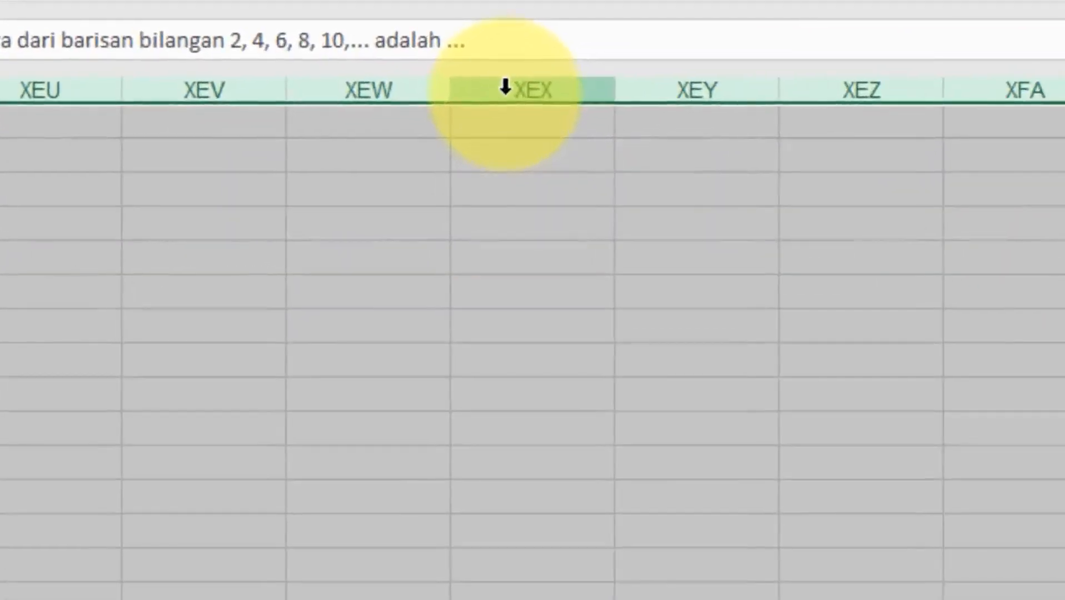
{"action": "right_click", "coordinate": [519, 164]}
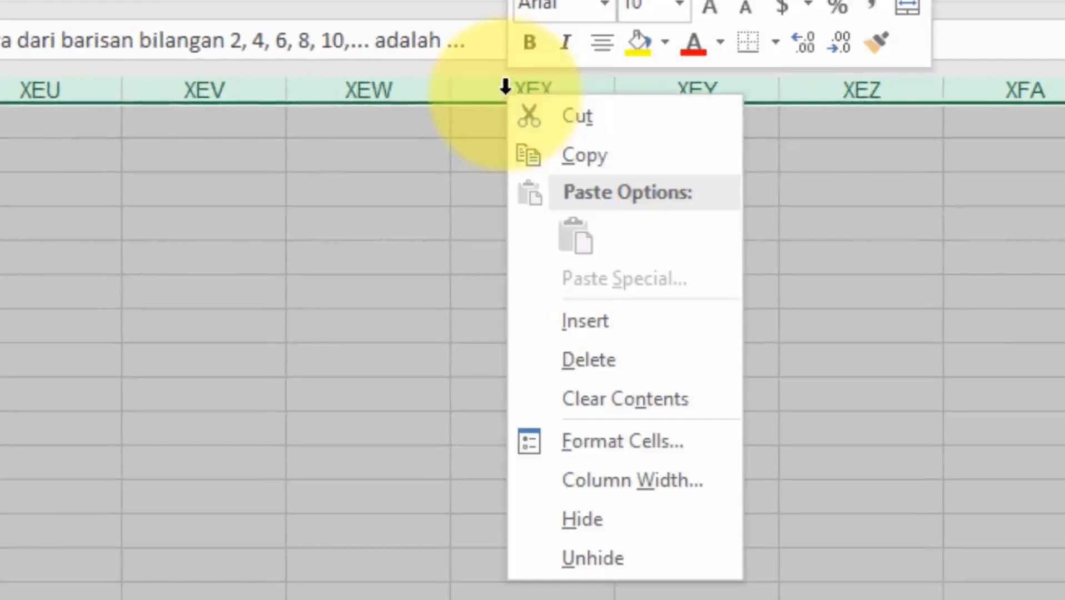
{"action": "left_click", "coordinate": [592, 359]}
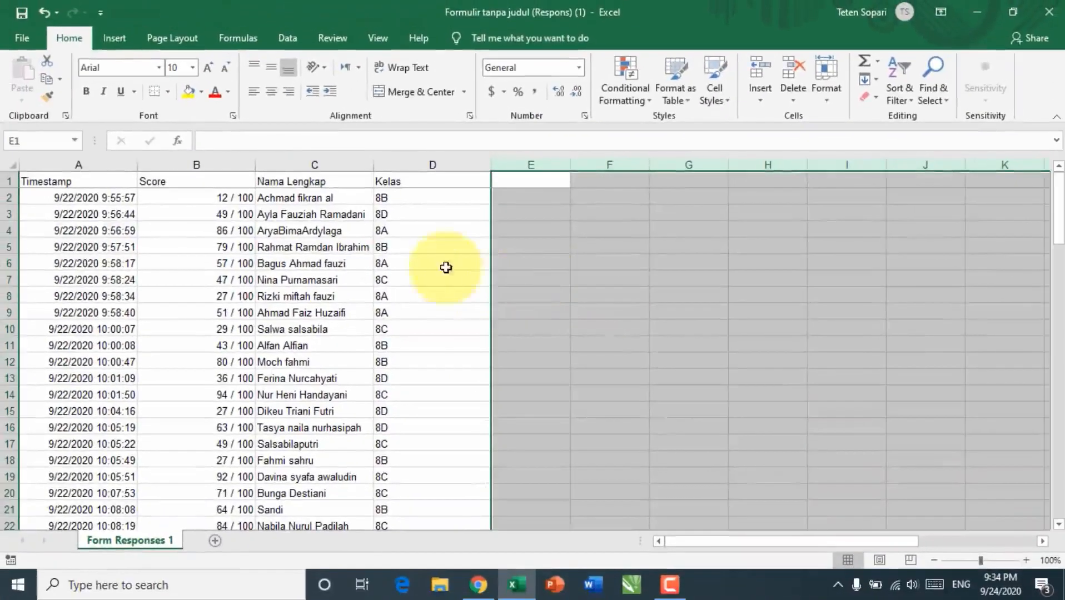
Review the Timestamp, Score, Nama Lengkap and Kelas columns one by one
{"action": "left_click", "coordinate": [420, 230]}
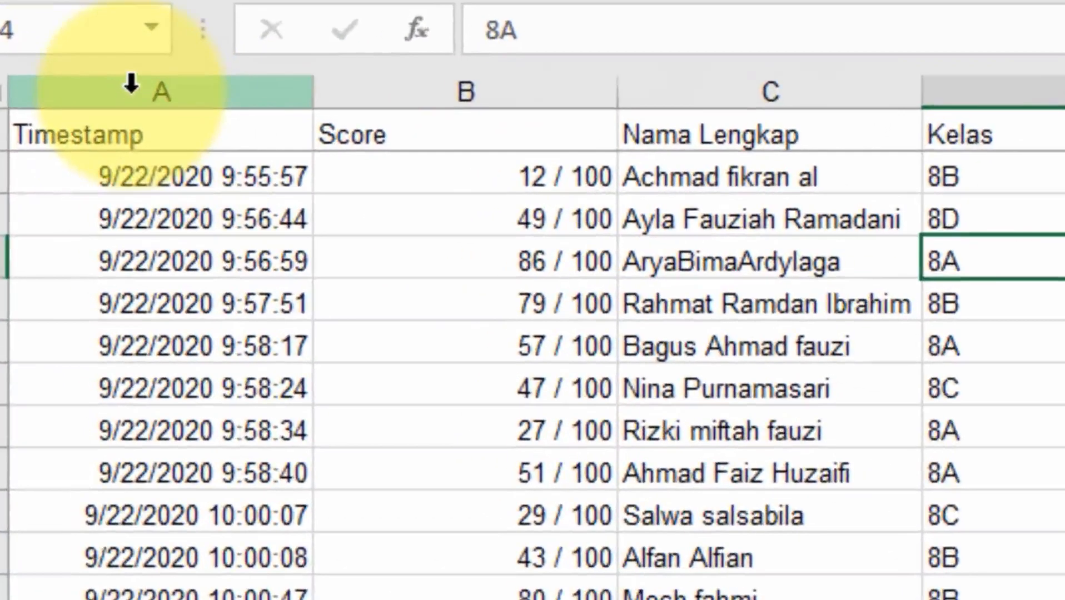
{"action": "left_click", "coordinate": [132, 83]}
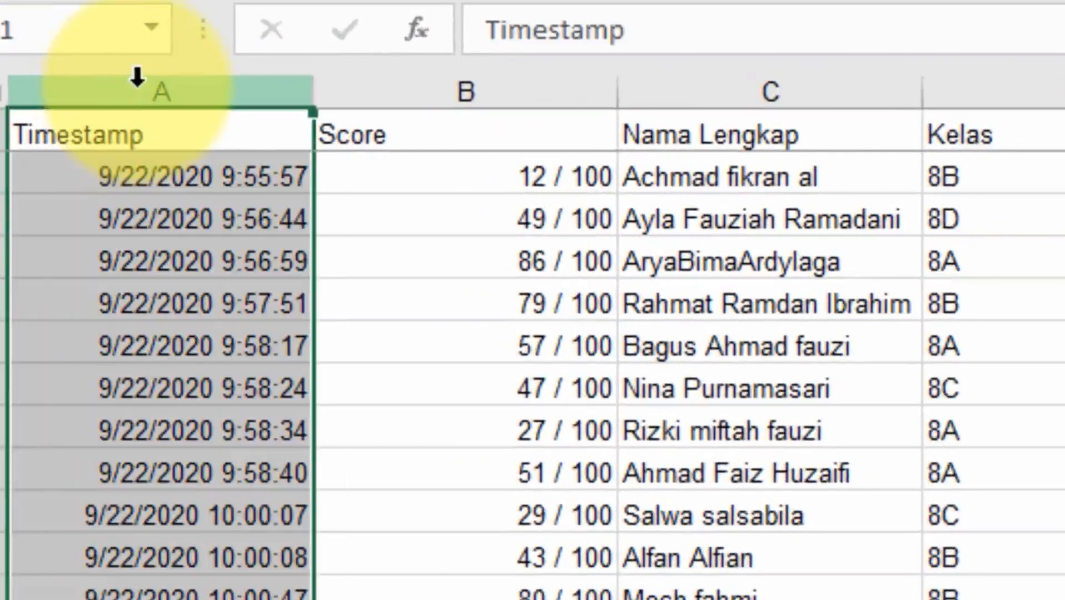
{"action": "left_click", "coordinate": [339, 89]}
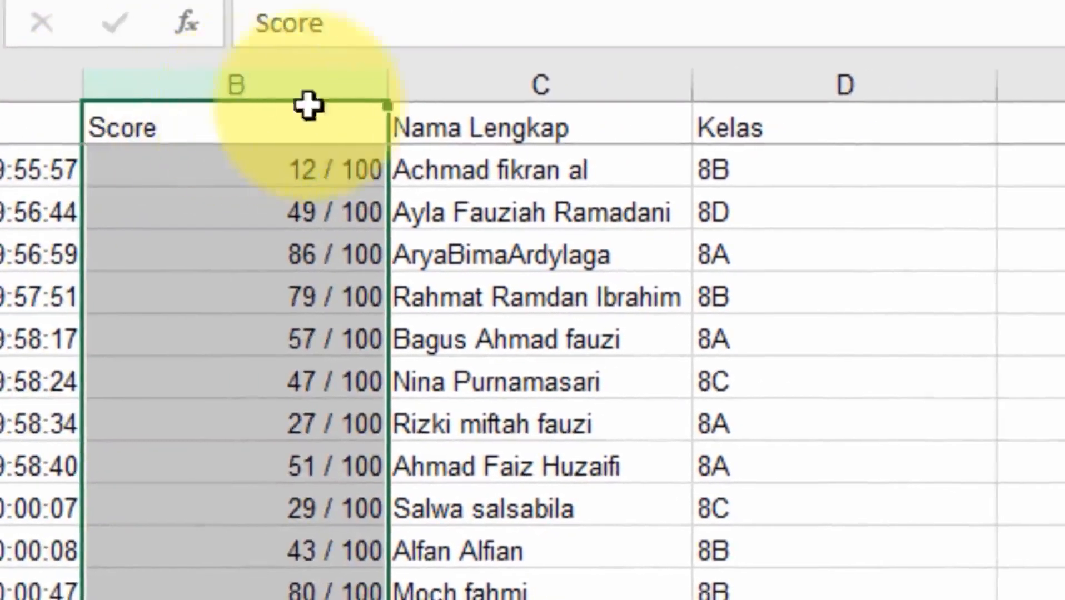
{"action": "left_click", "coordinate": [523, 87]}
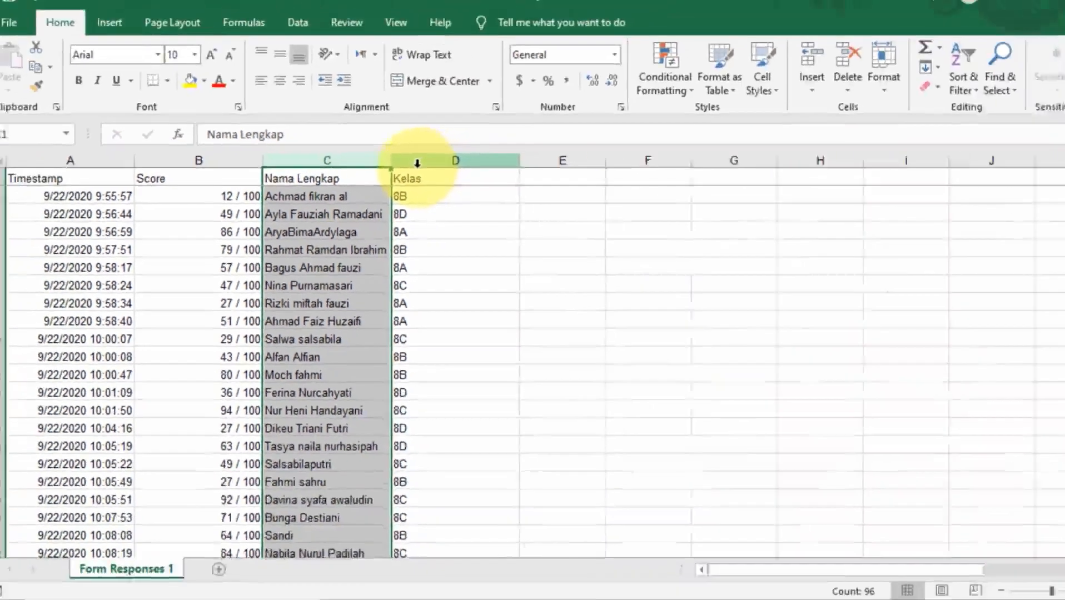
{"action": "left_click", "coordinate": [416, 162]}
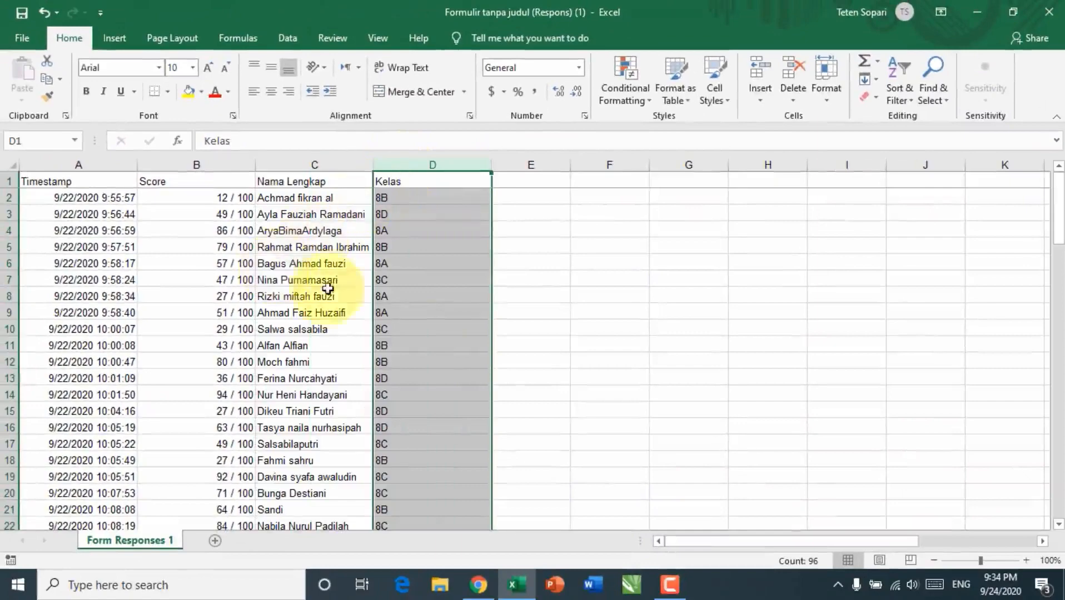
{"action": "left_click", "coordinate": [575, 342]}
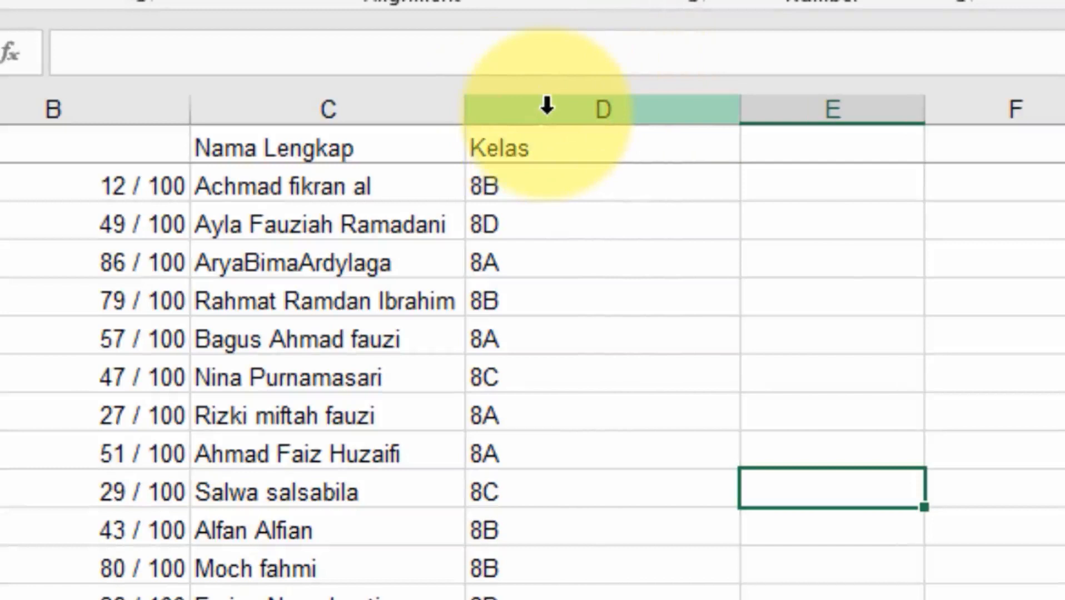
Sort the responses by the Kelas column from A to Z, expanding the selection to the adjacent columns
{"action": "left_click", "coordinate": [548, 105]}
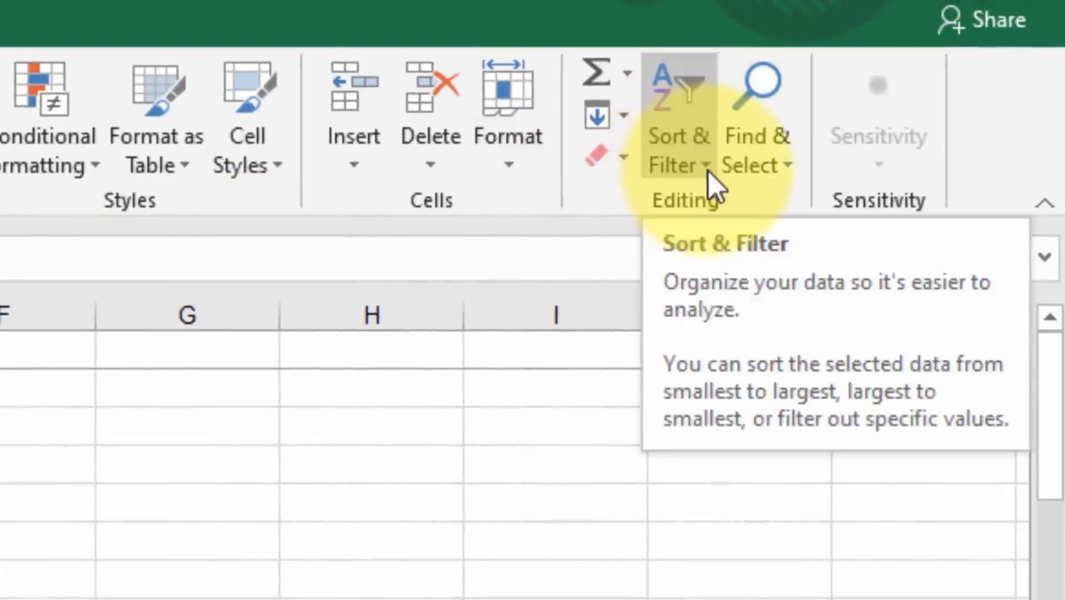
{"action": "left_click", "coordinate": [709, 171]}
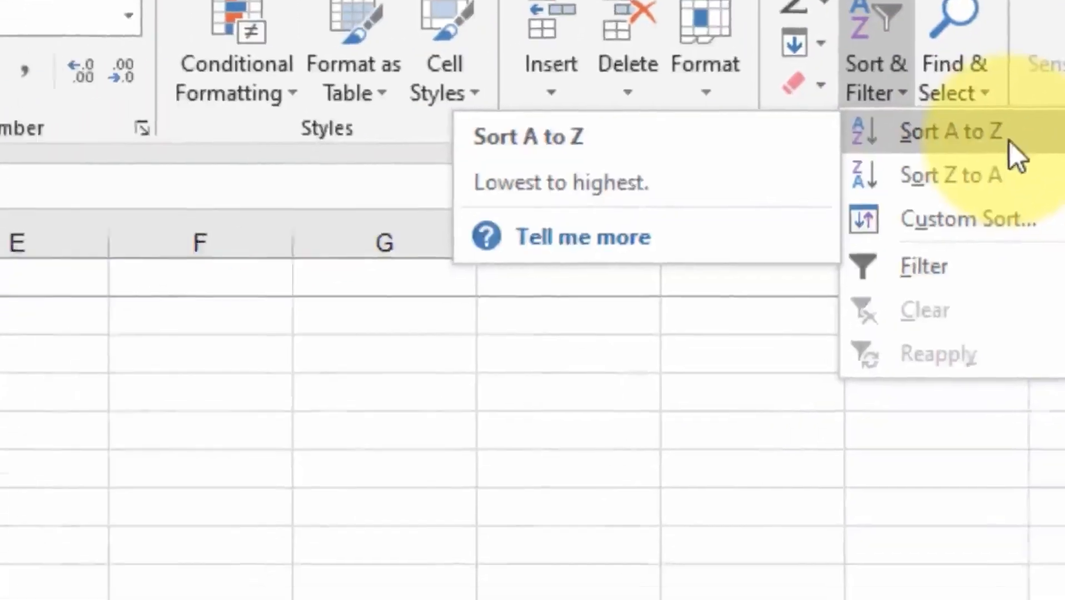
{"action": "left_click", "coordinate": [1009, 141]}
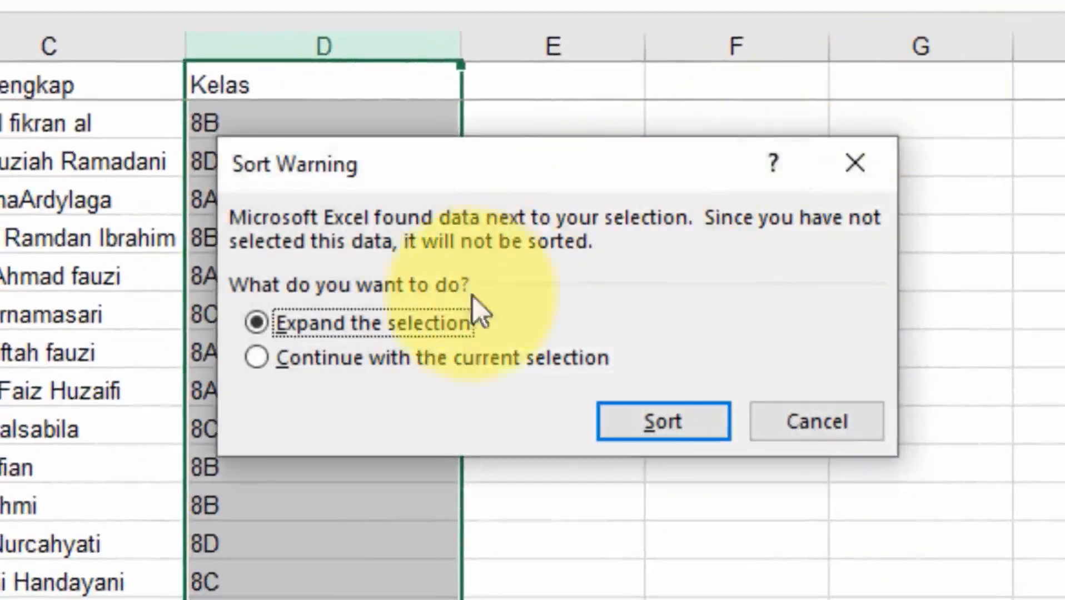
{"action": "left_click", "coordinate": [650, 422]}
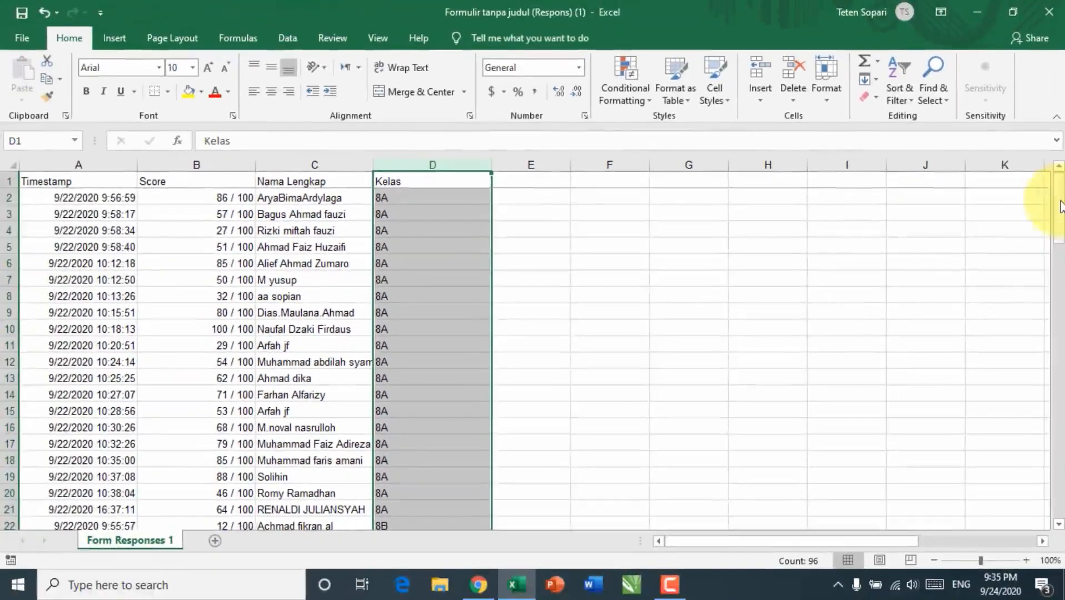
Examine the student names and their classes in the sorted list, from row 2 down to row 96
{"action": "mouse_move", "coordinate": [1055, 201]}
{"action": "left_mouse_down"}
{"action": "mouse_move", "coordinate": [1058, 423]}
{"action": "mouse_move", "coordinate": [1047, 466]}
{"action": "mouse_move", "coordinate": [1059, 388]}
{"action": "mouse_move", "coordinate": [1056, 188]}
{"action": "left_mouse_up"}
{"action": "left_click", "coordinate": [562, 278]}
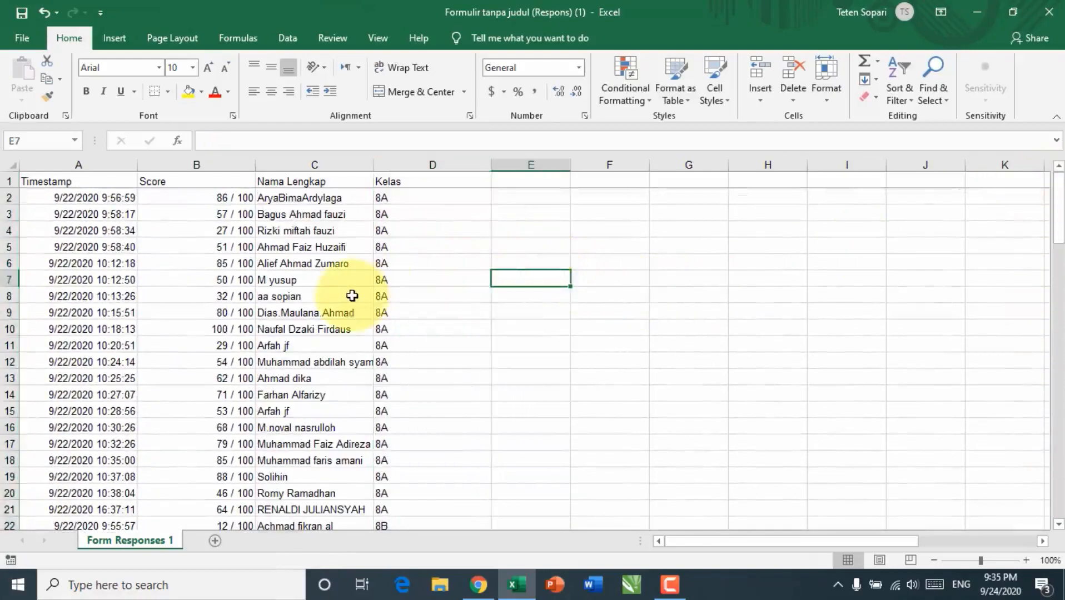
{"action": "left_click", "coordinate": [282, 198]}
{"action": "left_click", "coordinate": [382, 197]}
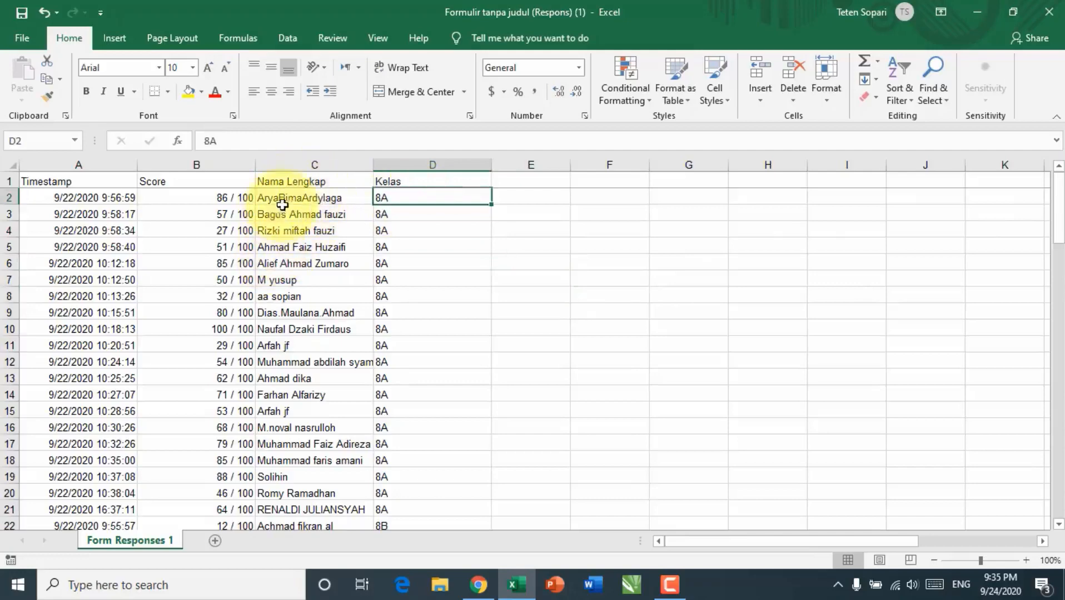
{"action": "left_click_drag", "start_coordinate": [291, 200], "coordinate": [286, 499]}
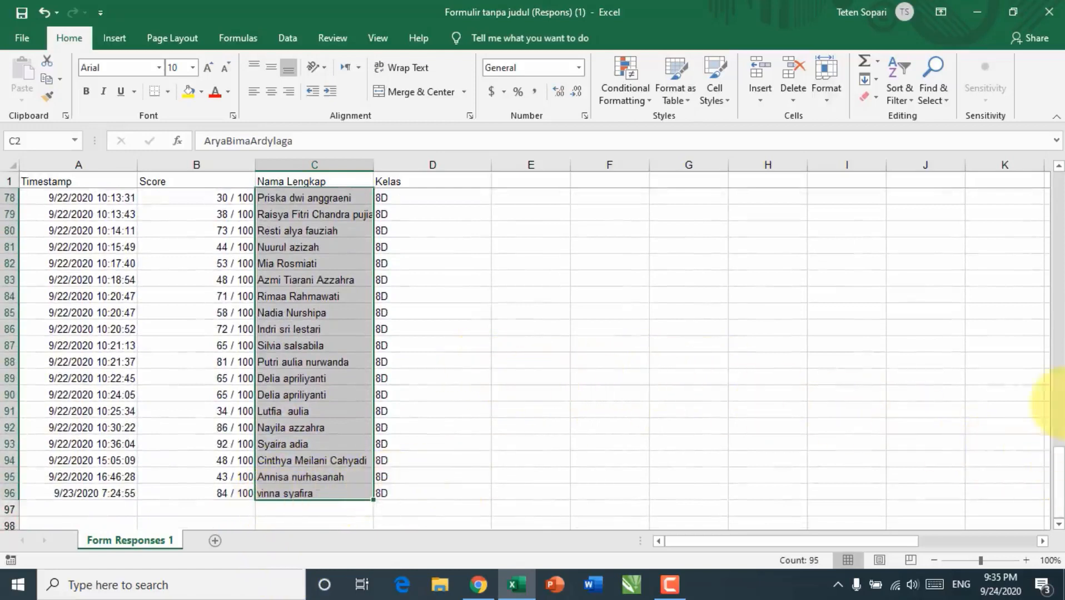
{"action": "left_click_drag", "start_coordinate": [1055, 487], "coordinate": [1053, 189]}
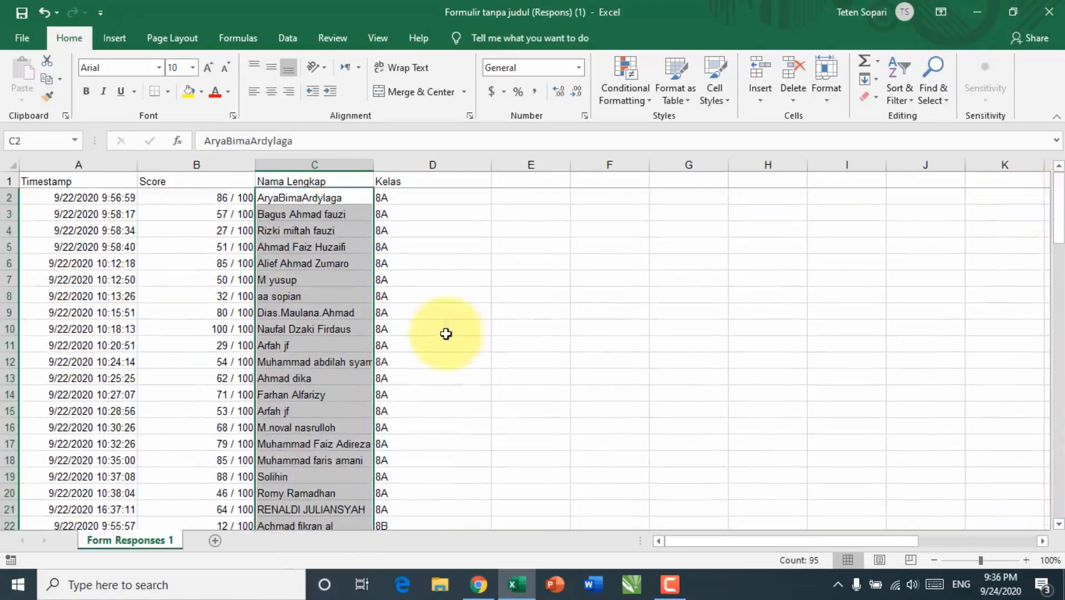
{"action": "left_click", "coordinate": [432, 196]}
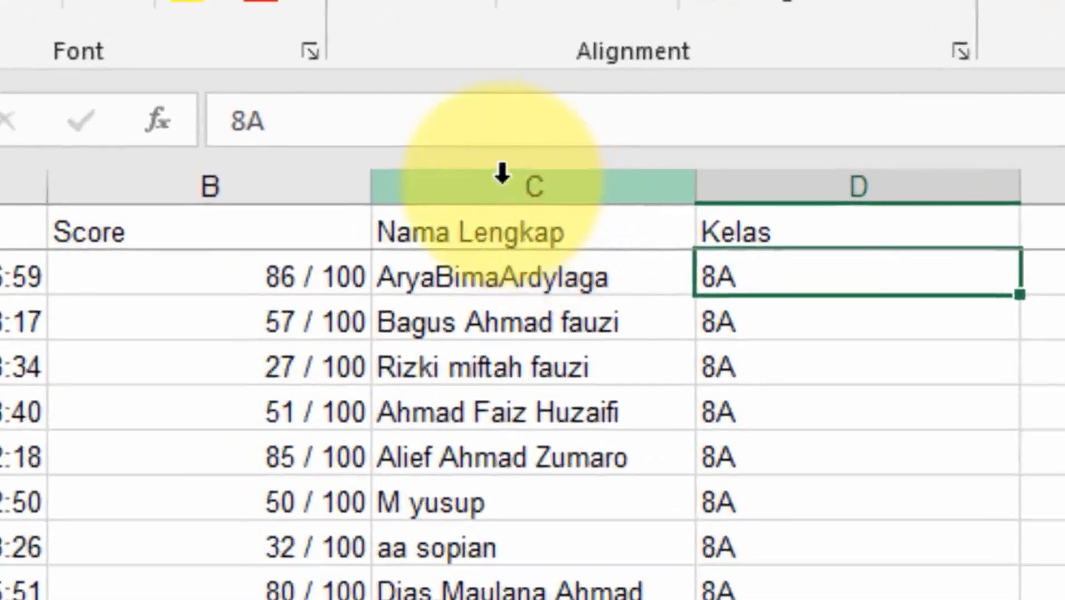
Set up a Duplicate Values highlighting rule on the Nama Lengkap column with Light Red Fill with Dark Red Text
{"action": "left_click", "coordinate": [463, 177]}
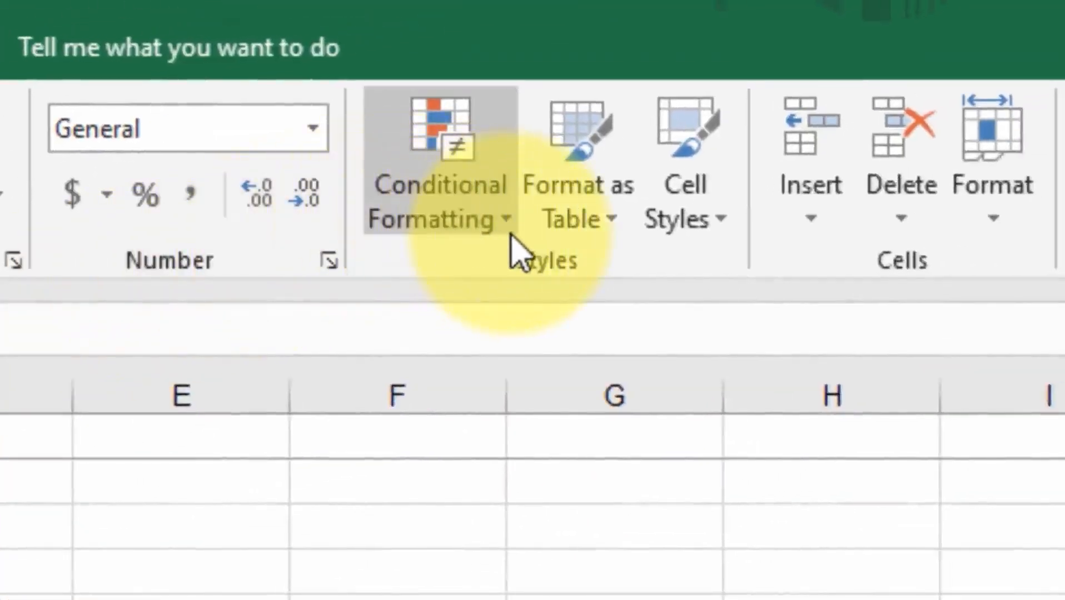
{"action": "left_click", "coordinate": [506, 223]}
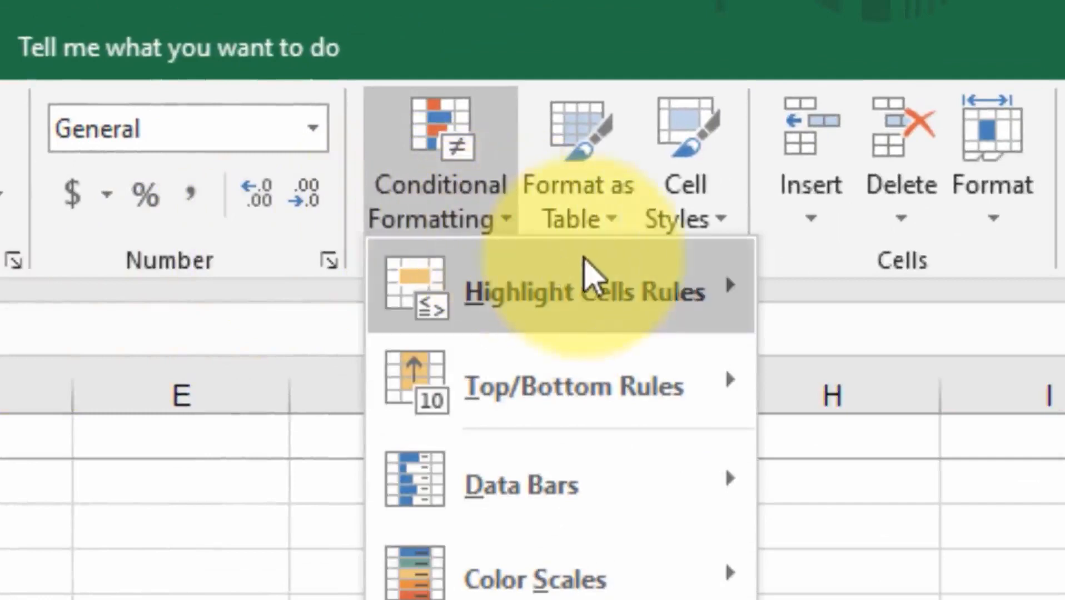
{"action": "mouse_move", "coordinate": [604, 279]}
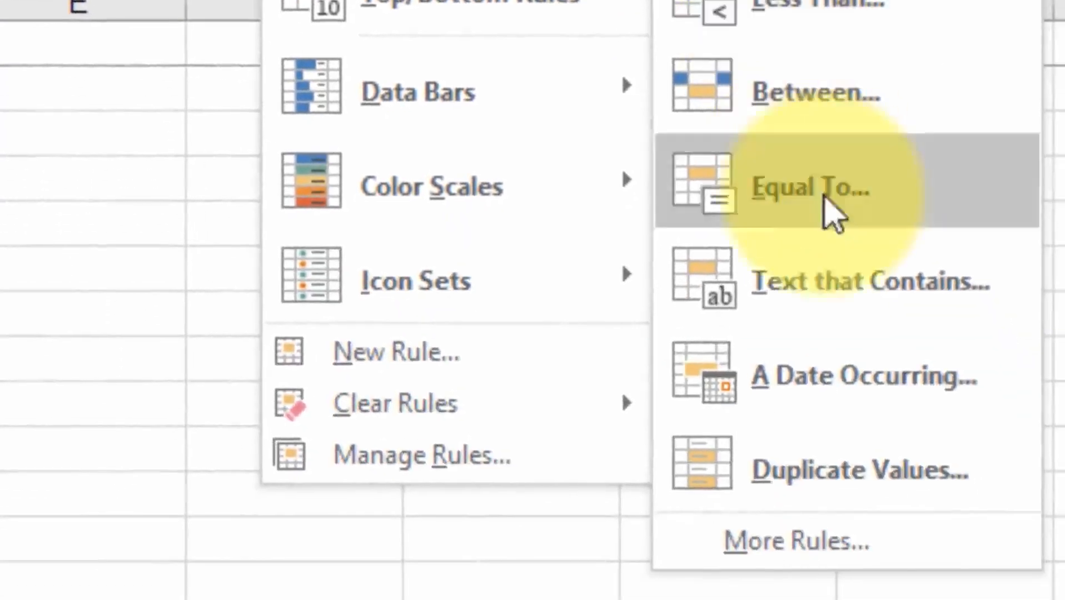
{"action": "left_click", "coordinate": [863, 477]}
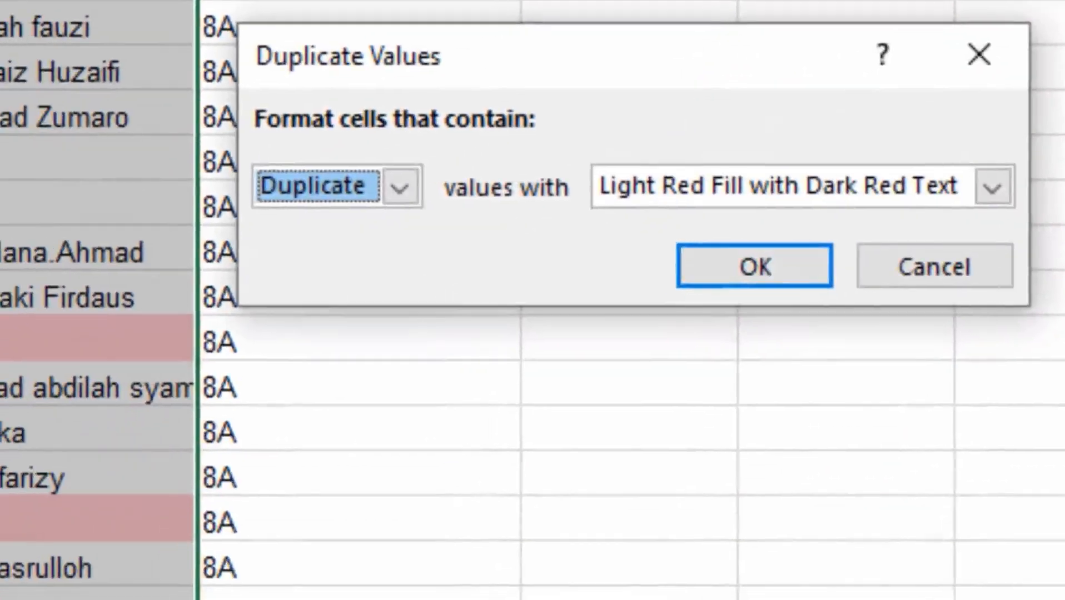
{"action": "left_click", "coordinate": [993, 188]}
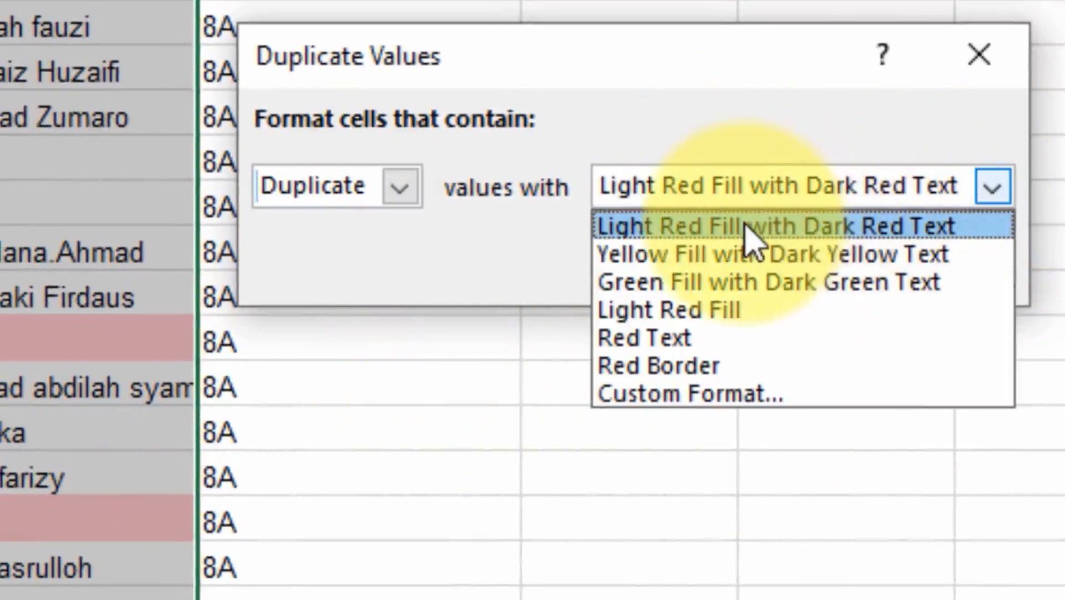
{"action": "left_click", "coordinate": [746, 226]}
Try Yellow Fill with Dark Yellow Text and Green Fill with Dark Green Text as the duplicate highlight
{"action": "left_click", "coordinate": [993, 189]}
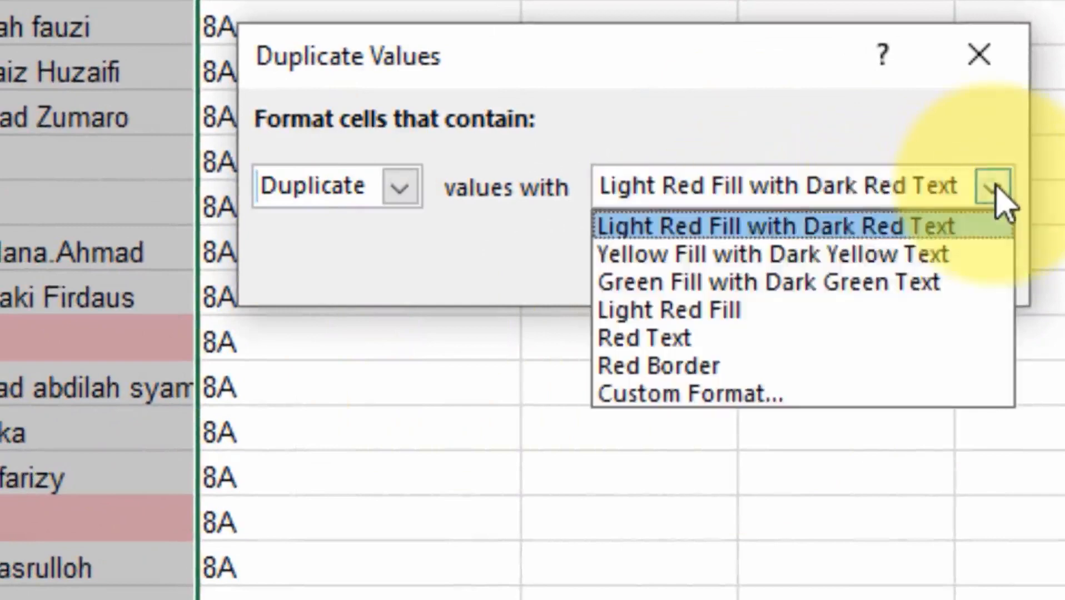
{"action": "left_click", "coordinate": [820, 254]}
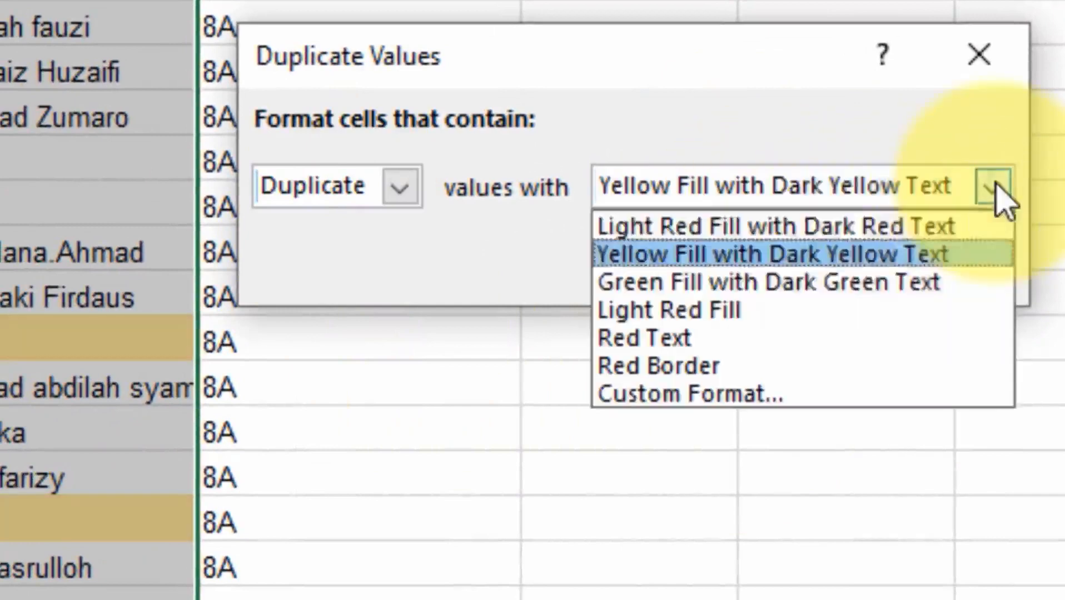
{"action": "left_click", "coordinate": [994, 189]}
{"action": "left_click", "coordinate": [801, 285]}
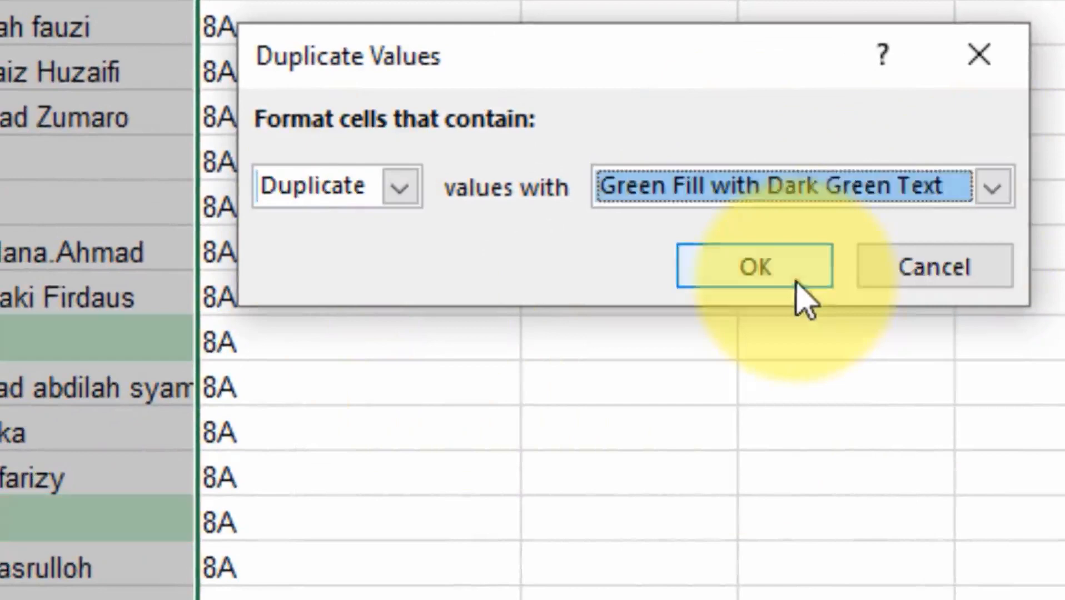
Choose Light Red Fill with Dark Red Text for the duplicate names and apply the rule
{"action": "left_click", "coordinate": [999, 186]}
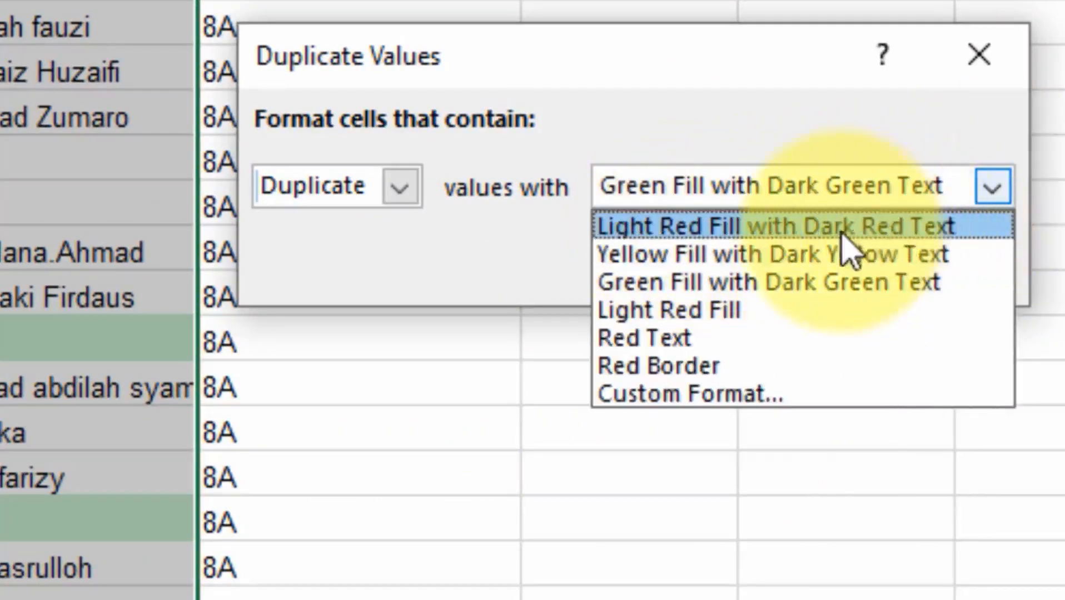
{"action": "left_click", "coordinate": [947, 227]}
{"action": "left_click", "coordinate": [757, 269]}
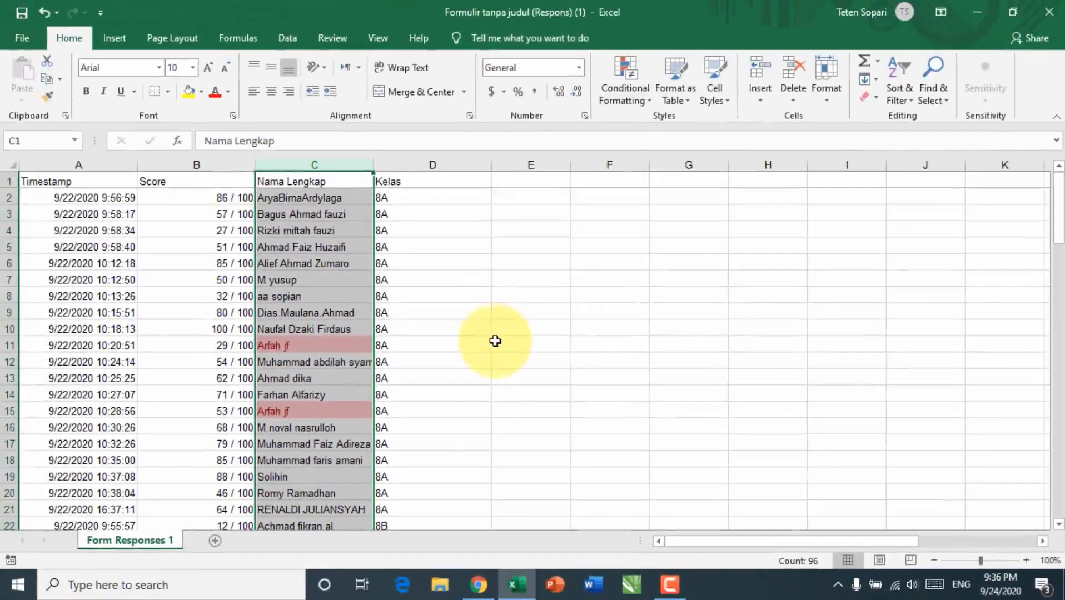
Look through the Nama Lengkap column for names highlighted as duplicates
{"action": "left_click", "coordinate": [495, 340]}
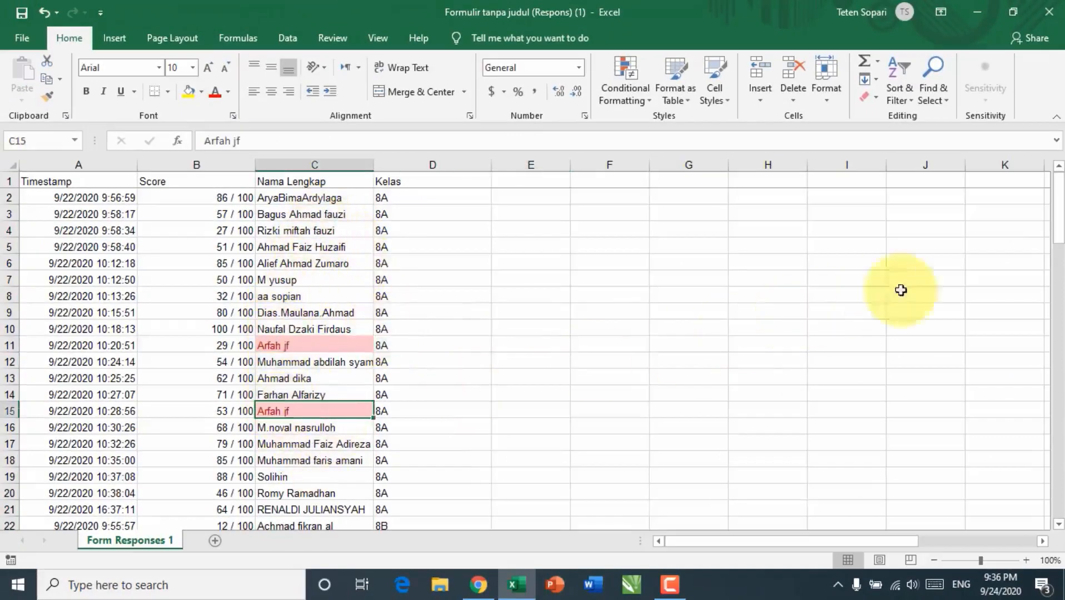
{"action": "left_click_drag", "start_coordinate": [1059, 243], "coordinate": [1043, 283]}
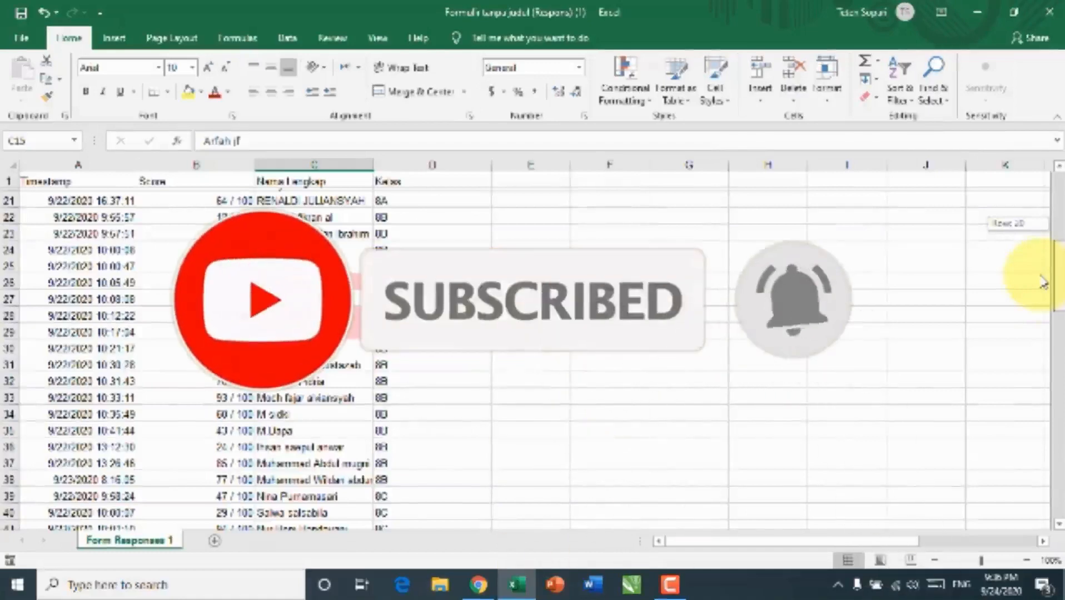
{"action": "left_click_drag", "start_coordinate": [1040, 277], "coordinate": [1026, 199]}
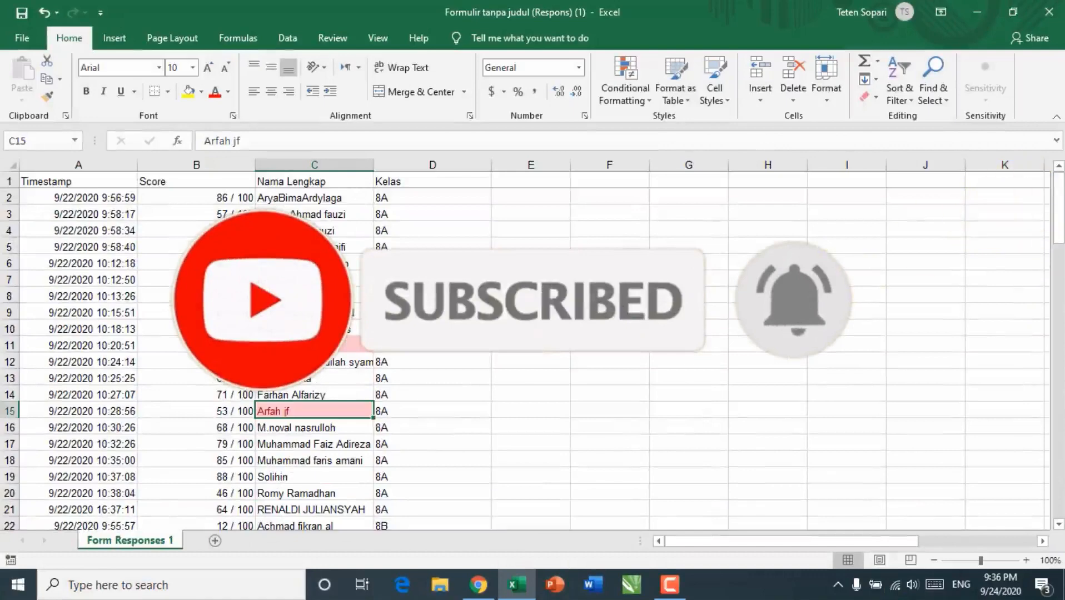
Add filters to the header row of the response table, starting from the Kelas header cell
{"action": "left_click", "coordinate": [468, 280]}
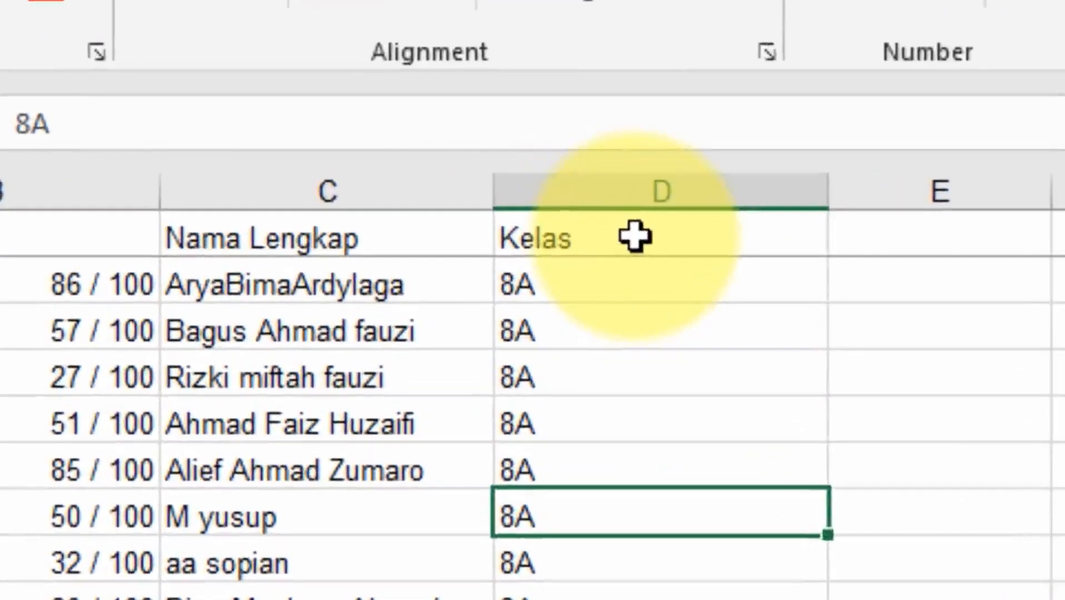
{"action": "left_click", "coordinate": [423, 181]}
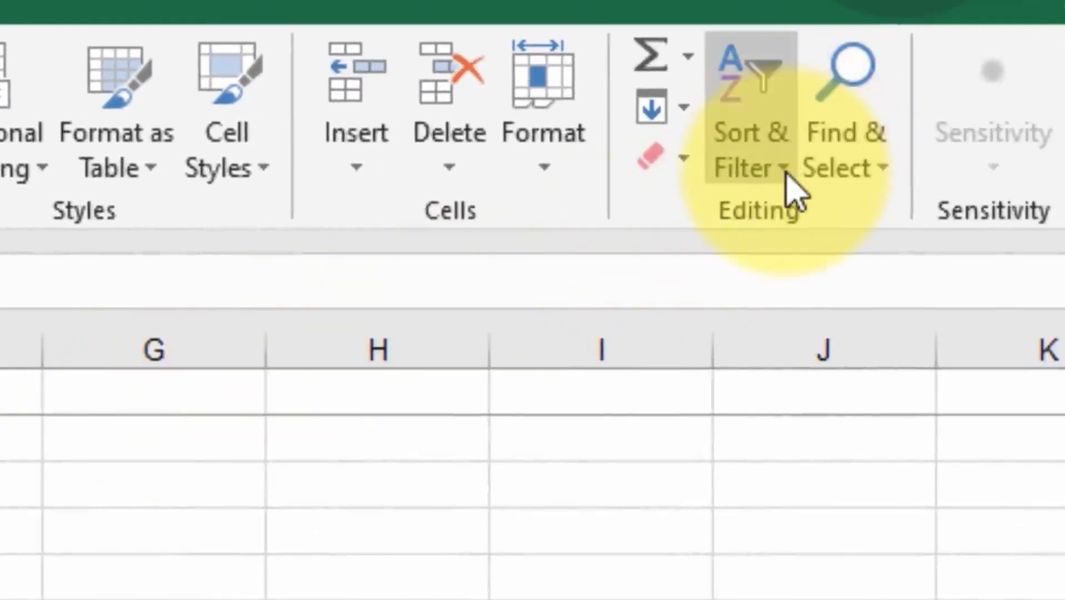
{"action": "left_click", "coordinate": [782, 167]}
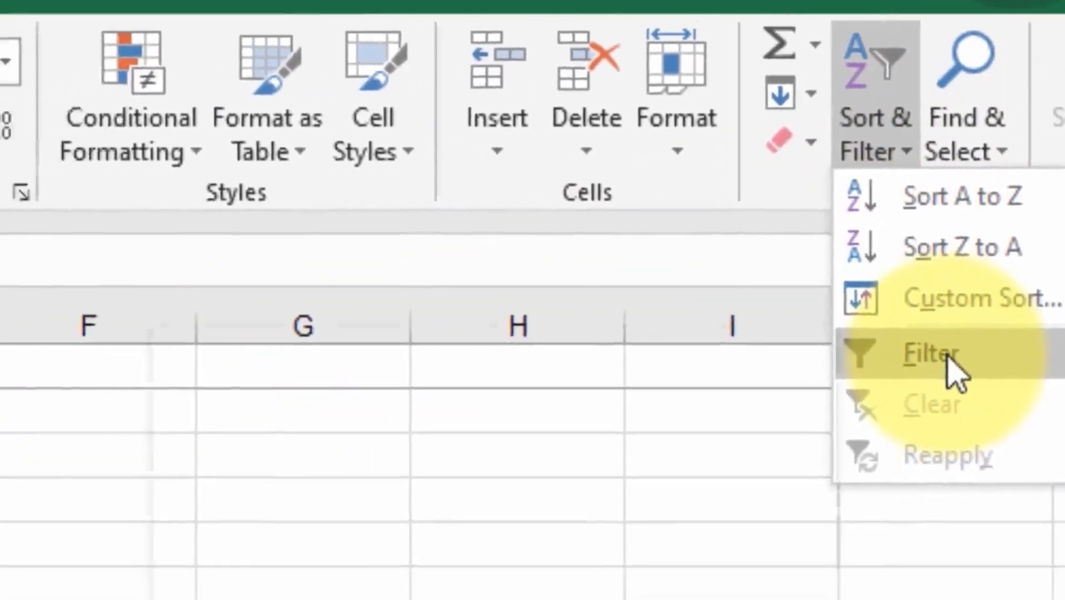
{"action": "left_click", "coordinate": [825, 382]}
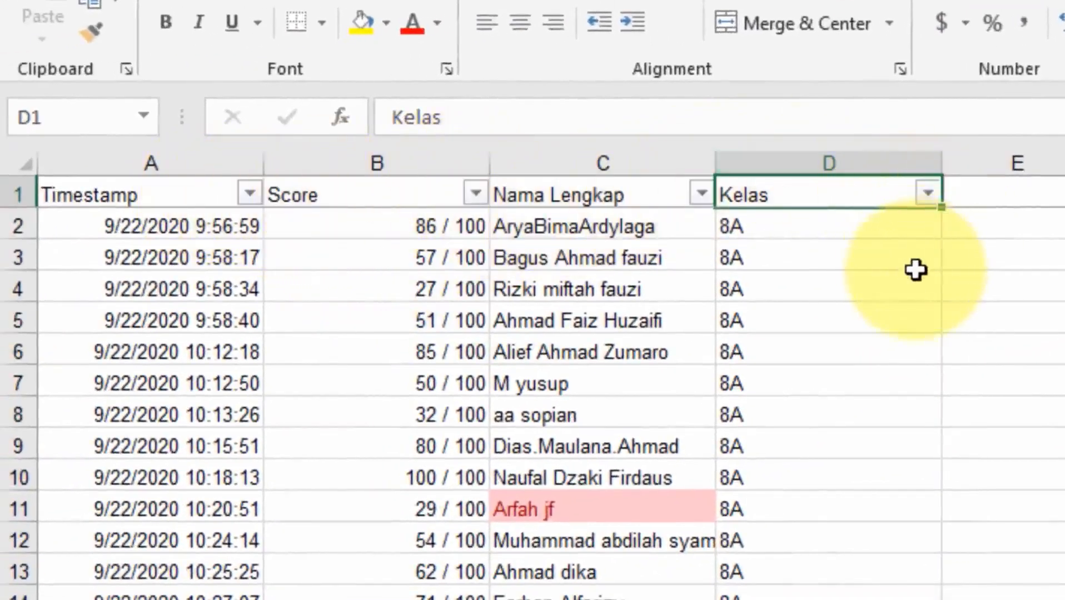
{"action": "left_click", "coordinate": [889, 257]}
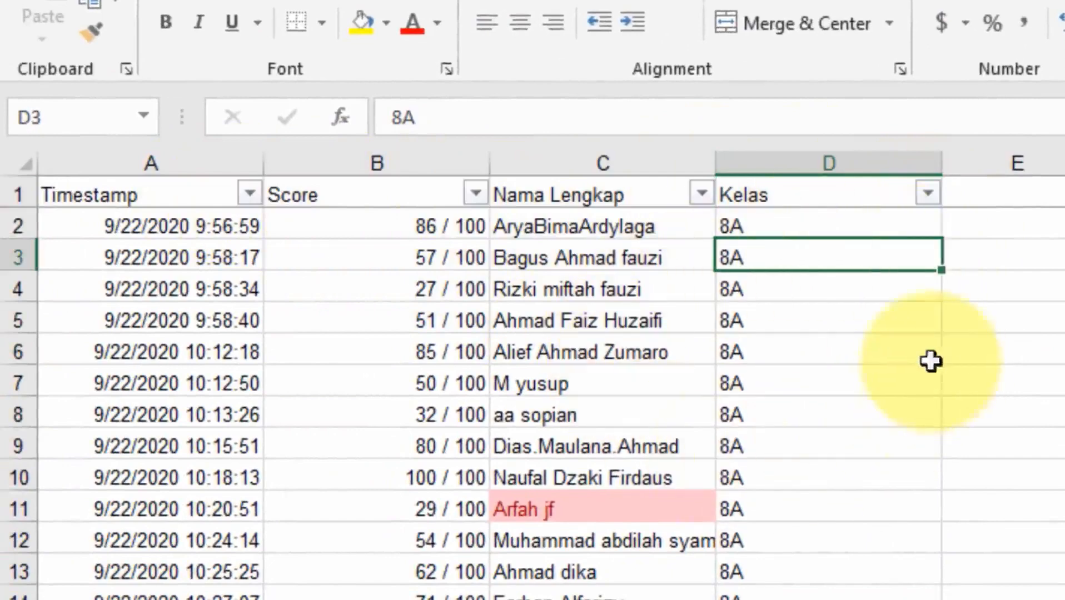
{"action": "left_click", "coordinate": [981, 321]}
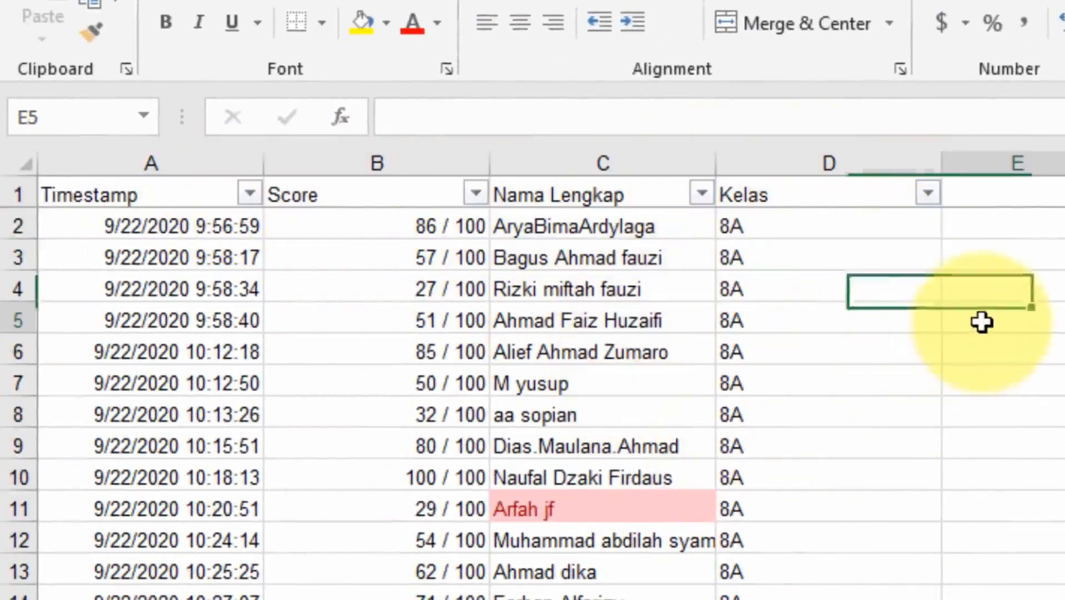
Filter the Kelas column to show only class 8A
{"action": "left_click", "coordinate": [927, 203]}
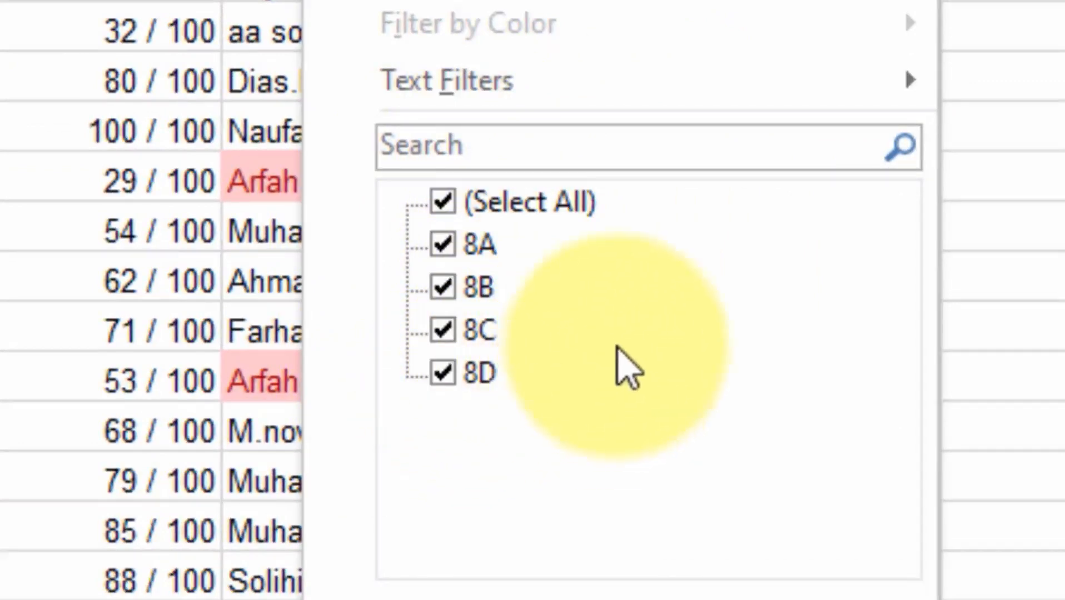
{"action": "left_click", "coordinate": [437, 207]}
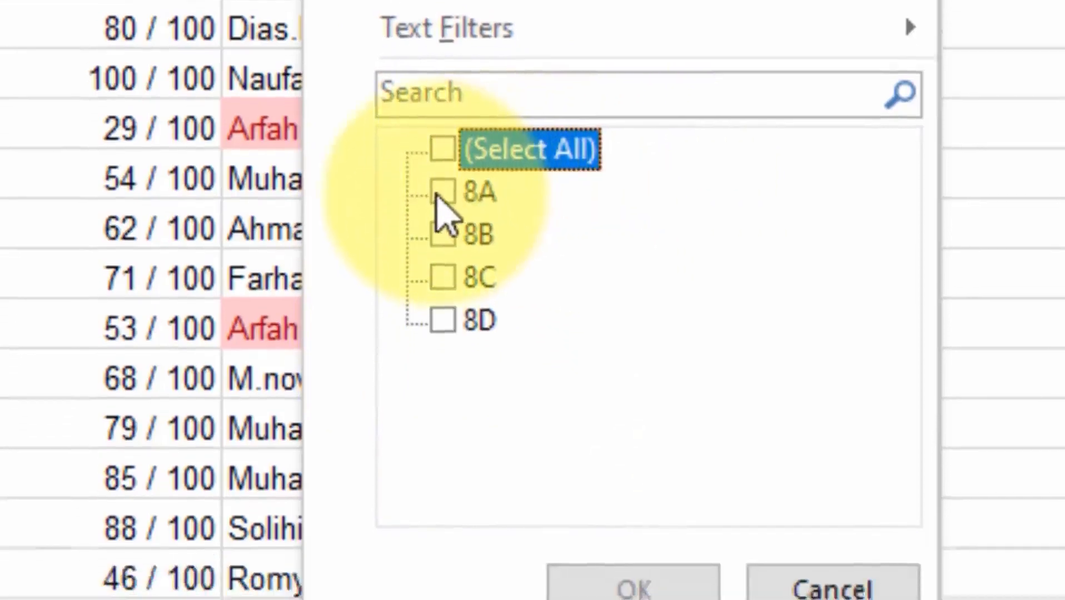
{"action": "left_click", "coordinate": [442, 193]}
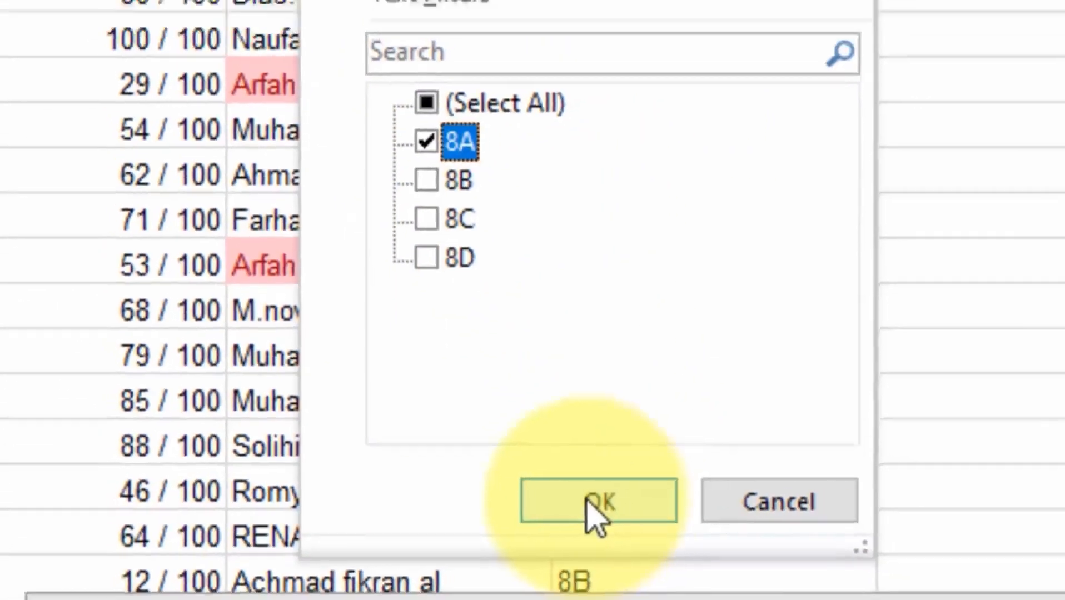
{"action": "left_click", "coordinate": [587, 500]}
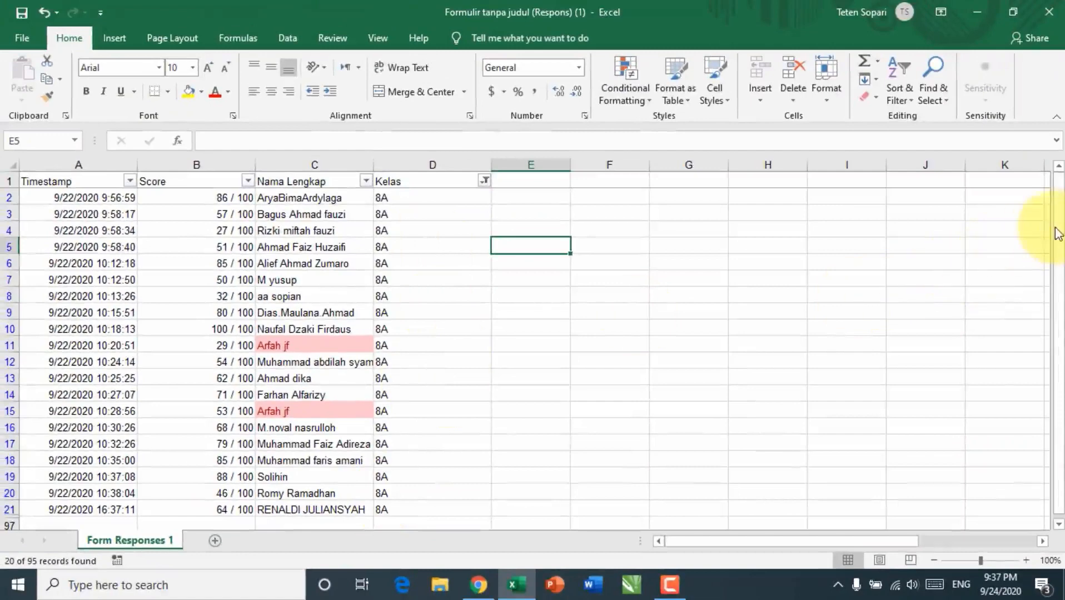
Examine the filtered 8A rows from the first student to the end of the list and back
{"action": "left_click_drag", "start_coordinate": [1056, 230], "coordinate": [1051, 258]}
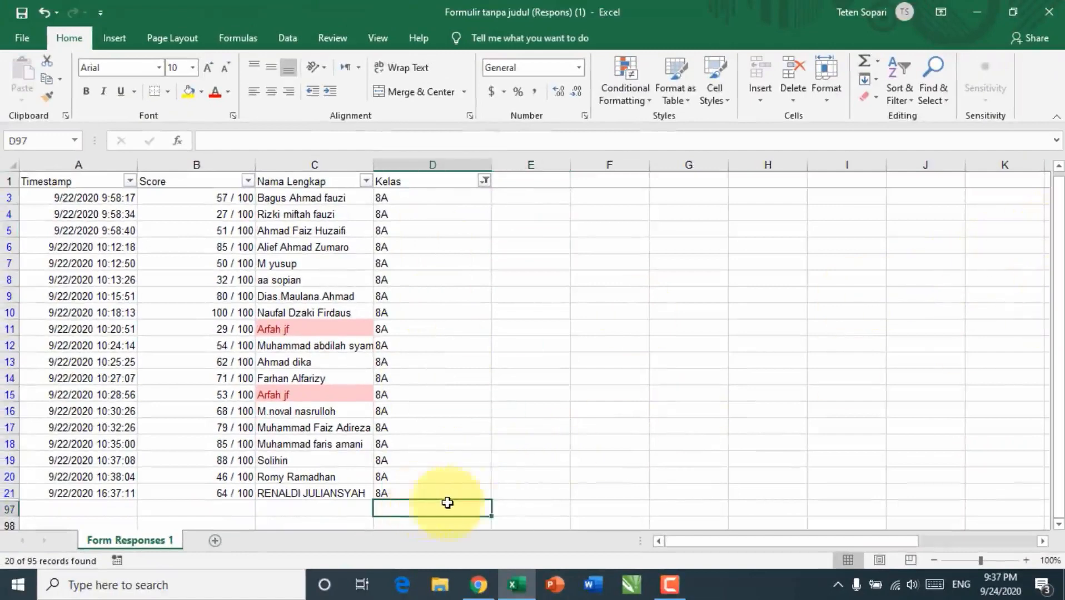
{"action": "key", "text": "Down"}
{"action": "key", "text": "Down"}
{"action": "key", "text": "Down"}
{"action": "key", "text": "Down"}
{"action": "key", "text": "Down"}
{"action": "key", "text": "Down"}
{"action": "key", "text": "Down"}
{"action": "key", "text": "Down"}
{"action": "key", "text": "Down"}
{"action": "key", "text": "Down"}
{"action": "key", "text": "Down"}
{"action": "key", "text": "Down"}
{"action": "key", "text": "Down"}
{"action": "key", "text": "Down"}
{"action": "key", "text": "Down"}
{"action": "key", "text": "Down"}
{"action": "key", "text": "Down"}
{"action": "key", "text": "Down"}
{"action": "key", "text": "Down"}
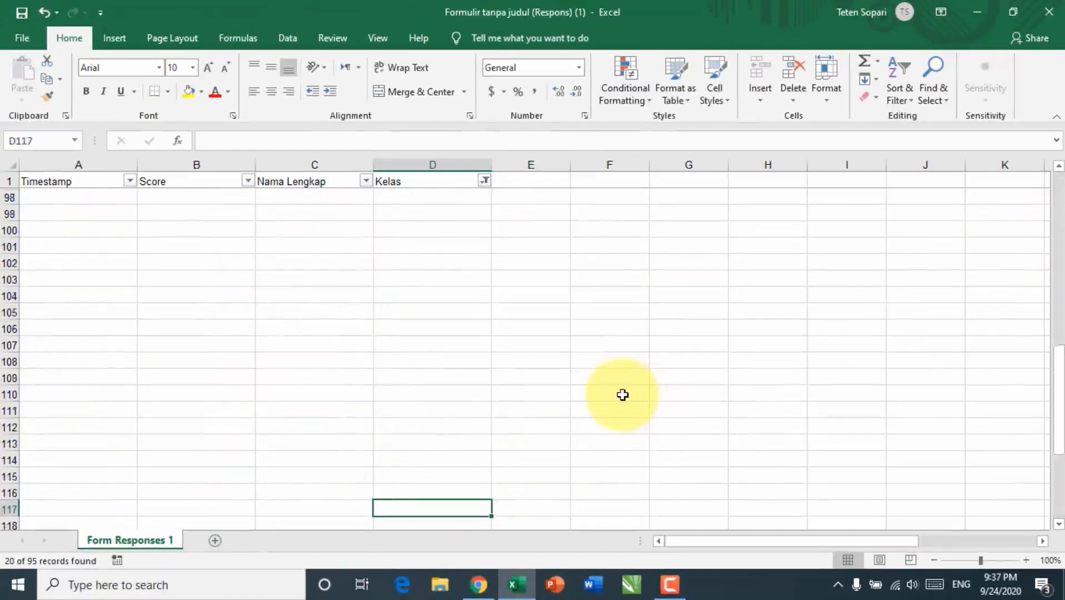
{"action": "key", "text": "Up"}
{"action": "key", "text": "Up"}
{"action": "key", "text": "Up"}
{"action": "key", "text": "Up"}
{"action": "key", "text": "Up"}
{"action": "key", "text": "Up"}
{"action": "key", "text": "Up"}
{"action": "key", "text": "Up"}
{"action": "key", "text": "Up"}
{"action": "key", "text": "Up"}
{"action": "key", "text": "Up"}
{"action": "key", "text": "Up"}
{"action": "key", "text": "Up"}
{"action": "key", "text": "Up"}
{"action": "key", "text": "Up"}
{"action": "key", "text": "Up"}
{"action": "key", "text": "Up"}
{"action": "key", "text": "Up"}
{"action": "key", "text": "Up"}
{"action": "key", "text": "Up"}
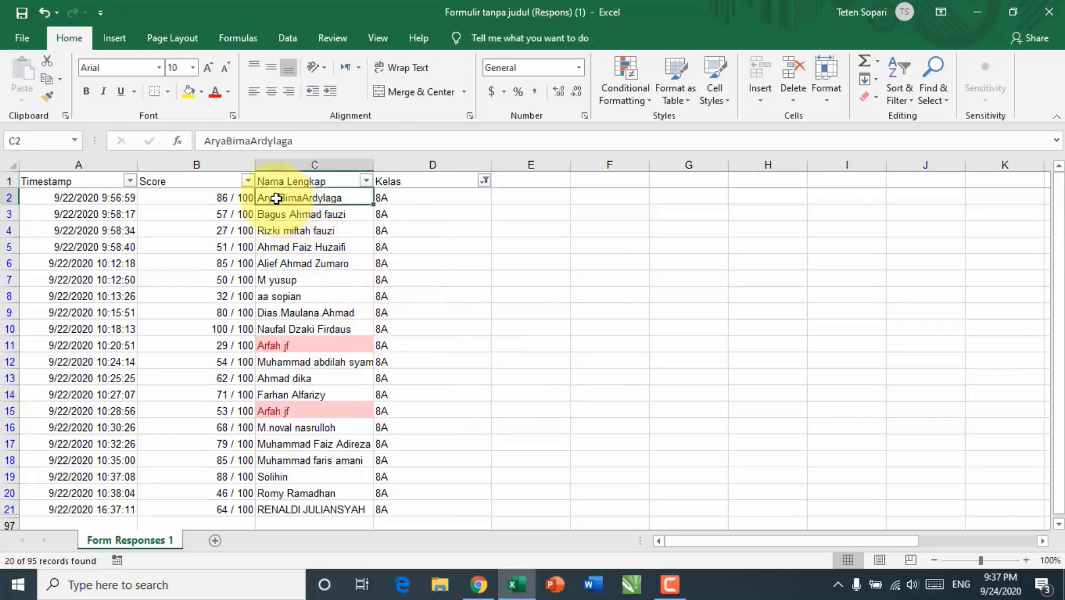
Sort the filtered 8A student names in C2:C21 from A to Z, expanding the selection to the adjacent columns
{"action": "left_click_drag", "start_coordinate": [281, 259], "coordinate": [296, 444]}
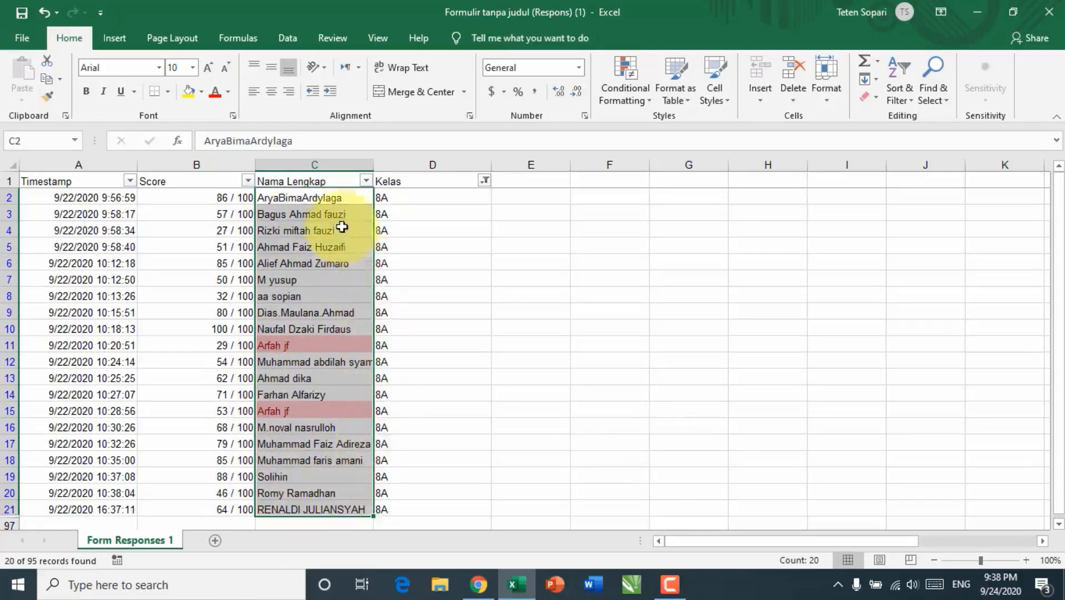
{"action": "left_click", "coordinate": [413, 224]}
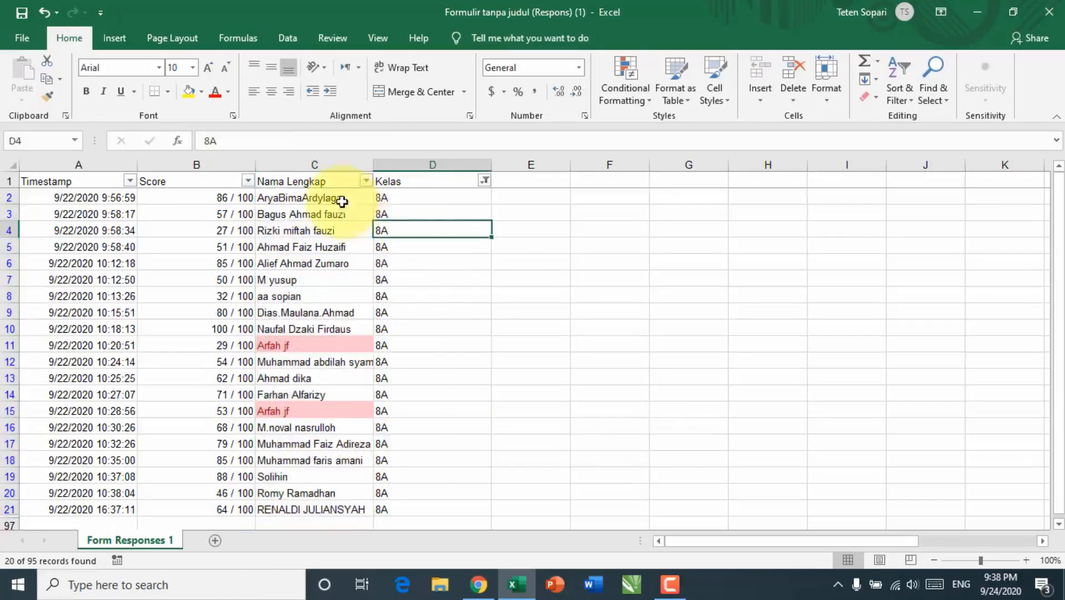
{"action": "left_click", "coordinate": [314, 197]}
{"action": "left_click", "coordinate": [375, 214]}
{"action": "left_click_drag", "start_coordinate": [341, 43], "coordinate": [321, 573]}
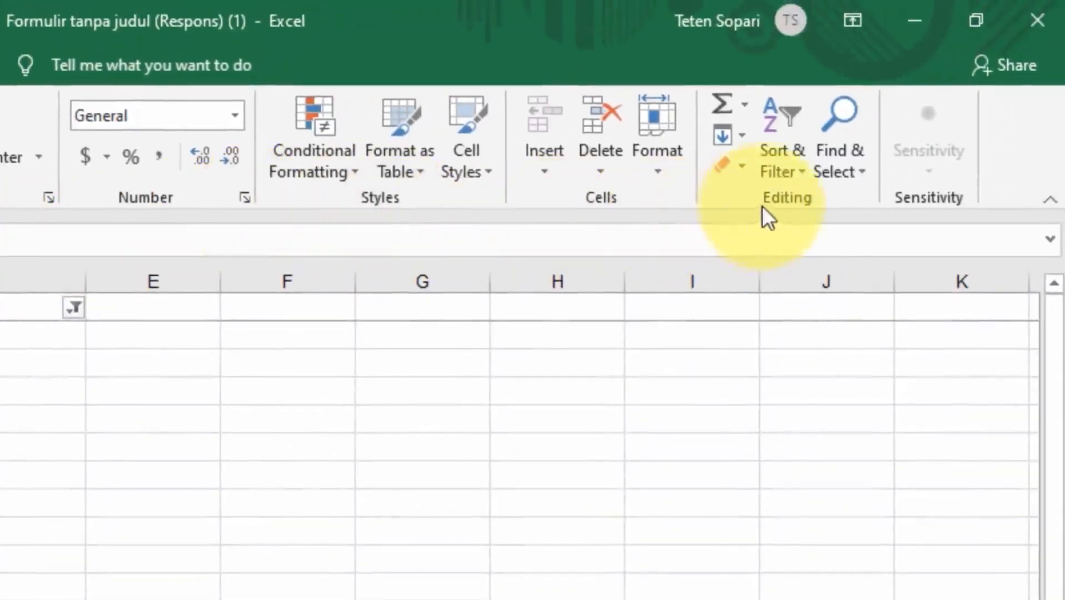
{"action": "left_click", "coordinate": [802, 173]}
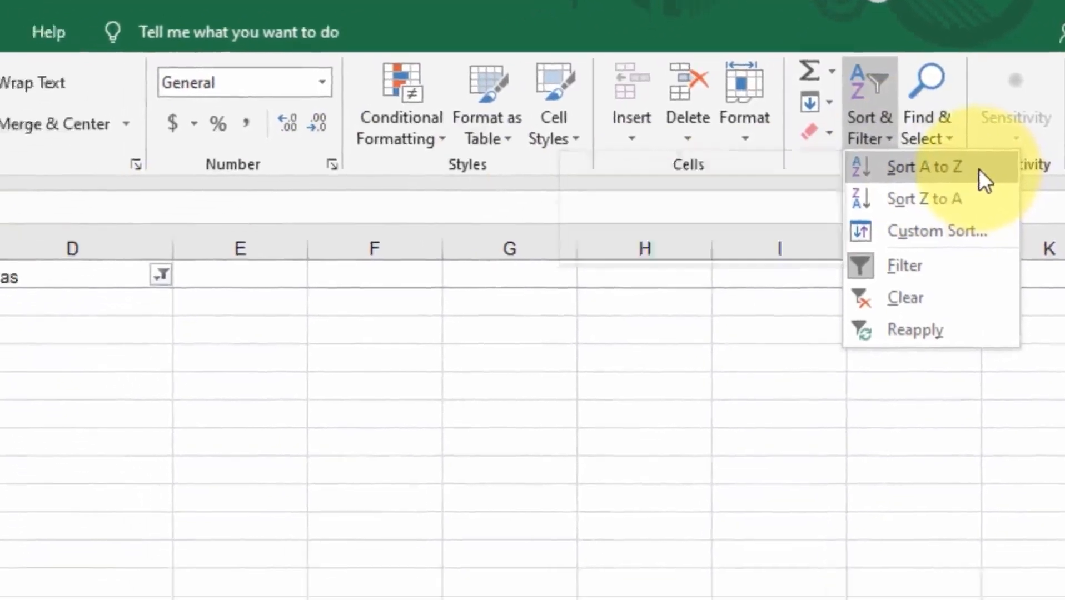
{"action": "left_click", "coordinate": [898, 206]}
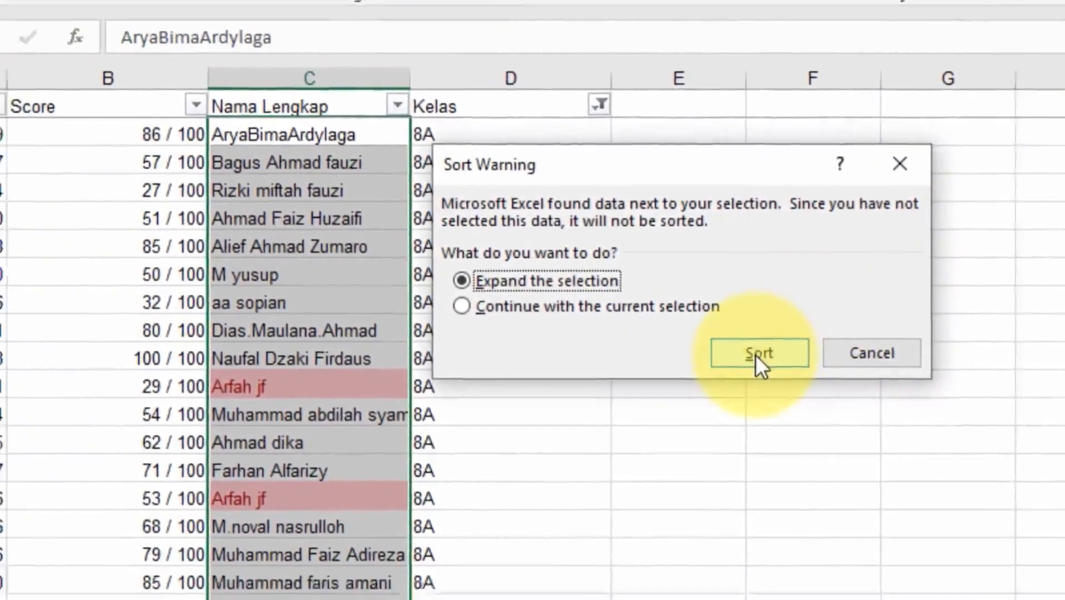
{"action": "left_click", "coordinate": [716, 374]}
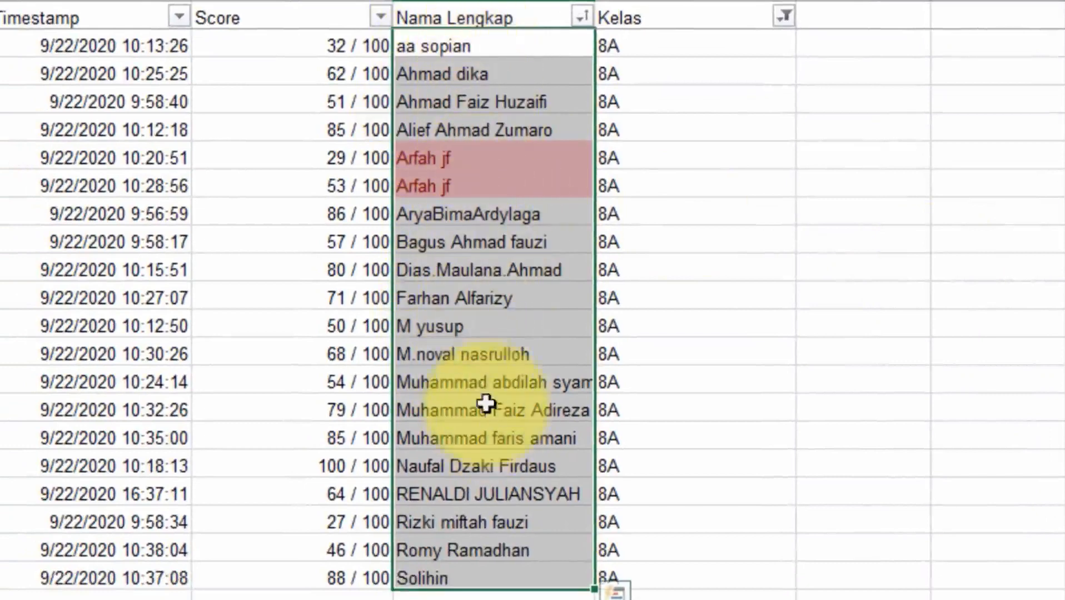
Check the alphabetical order of the 8A names and locate the highlighted duplicate entries in rows 6 and 7
{"action": "left_click", "coordinate": [484, 47]}
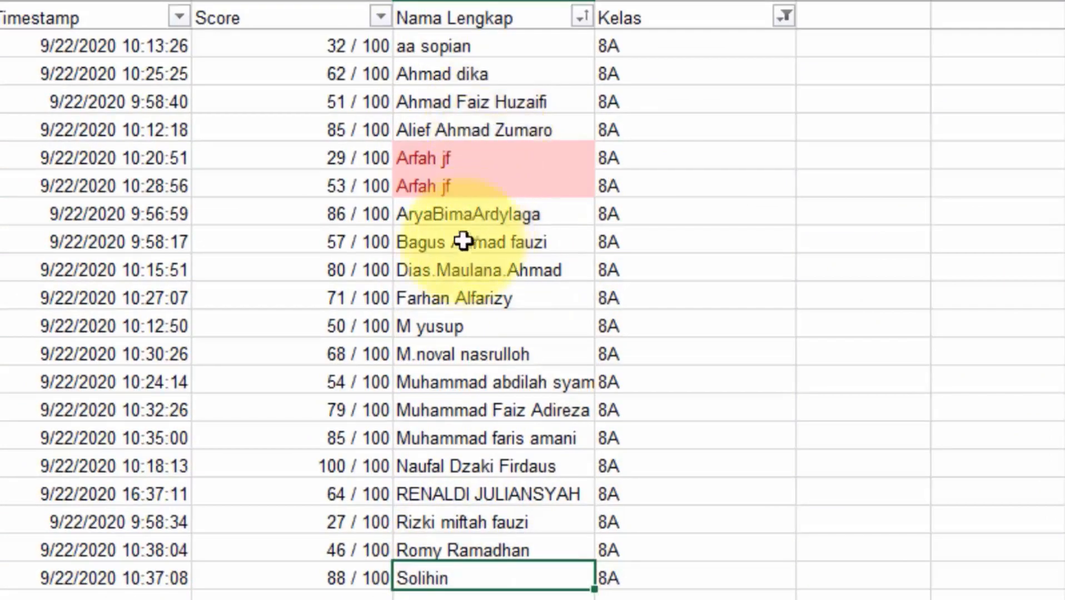
{"action": "left_click", "coordinate": [453, 291]}
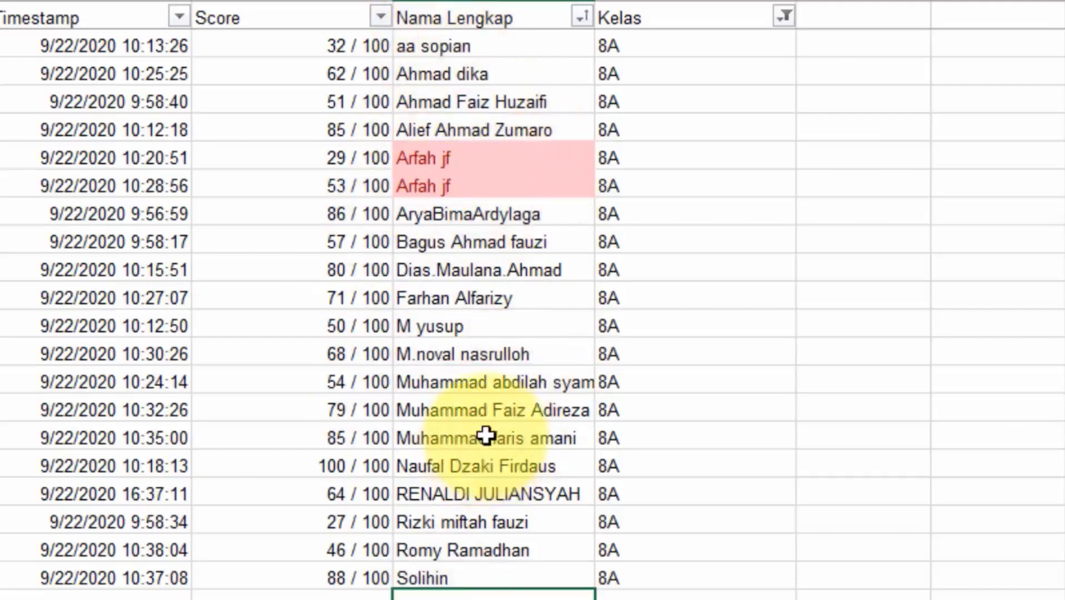
{"action": "left_click", "coordinate": [497, 158]}
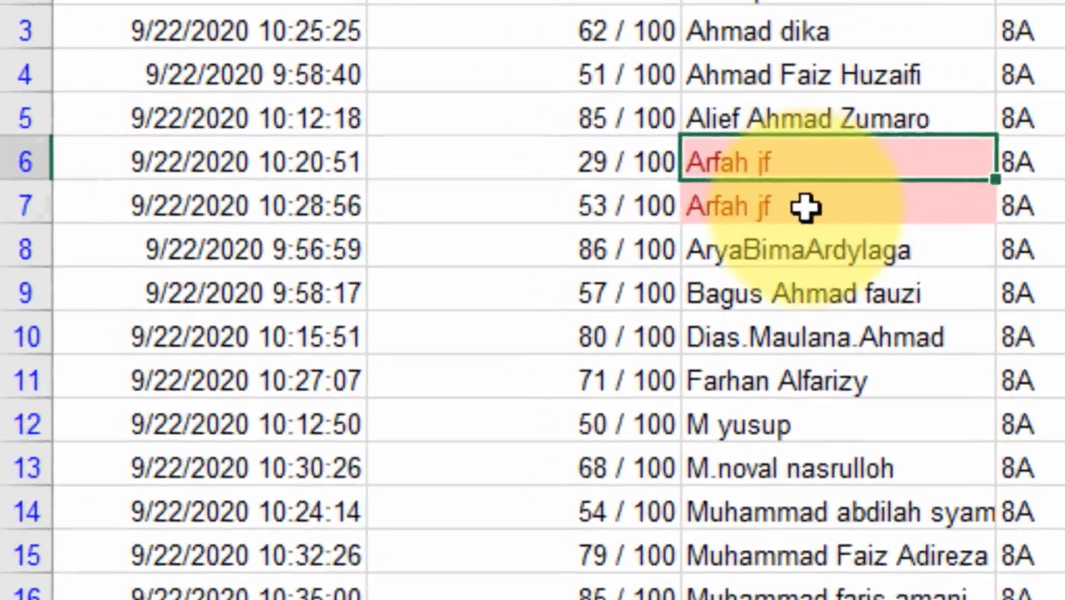
Compare the names, timestamps and scores of the highlighted duplicate 8A entries in rows 6 and 7
{"action": "left_click", "coordinate": [734, 203]}
{"action": "left_click", "coordinate": [694, 164]}
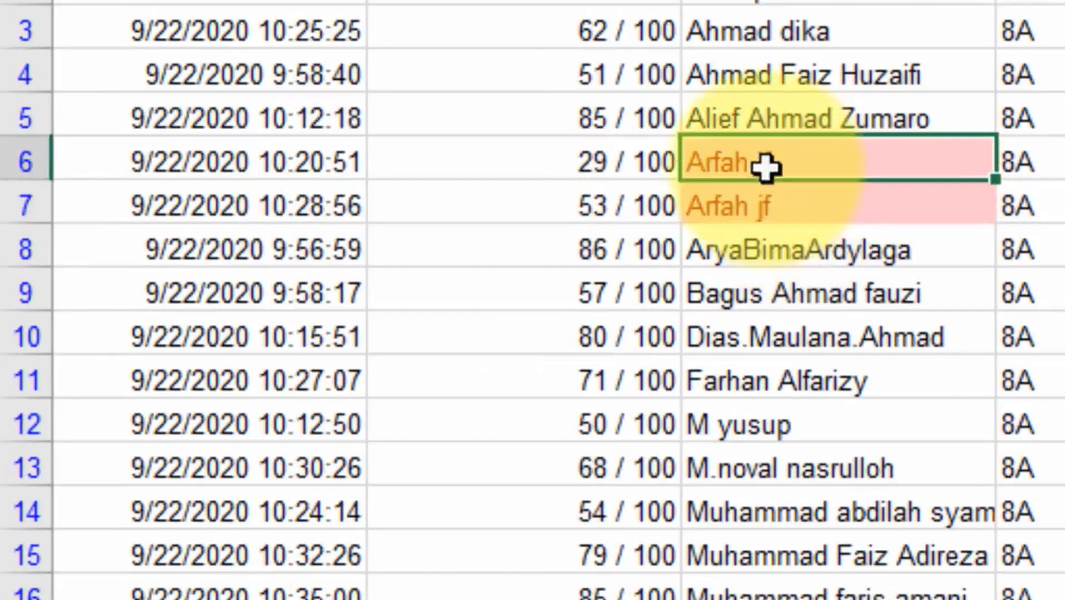
{"action": "left_click", "coordinate": [765, 208]}
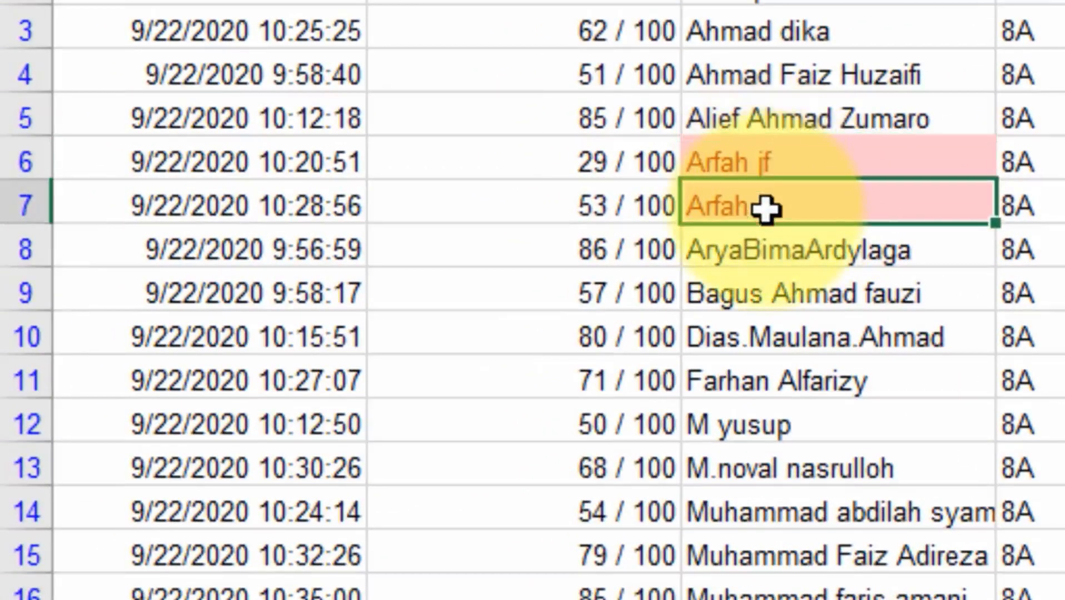
{"action": "left_click_drag", "start_coordinate": [87, 157], "coordinate": [104, 207]}
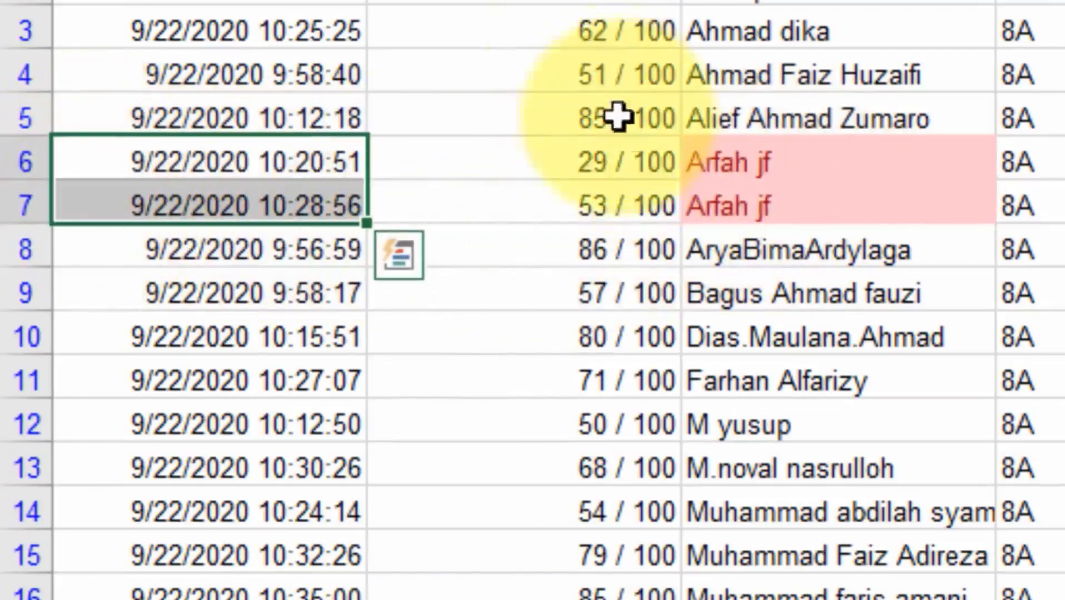
{"action": "left_click", "coordinate": [606, 164]}
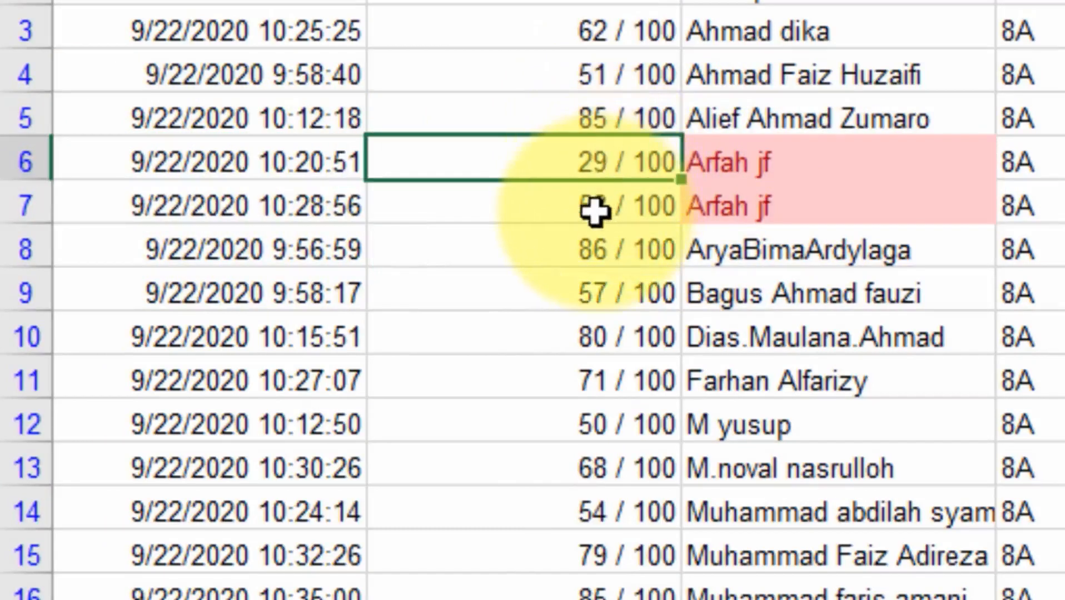
{"action": "left_click", "coordinate": [598, 208]}
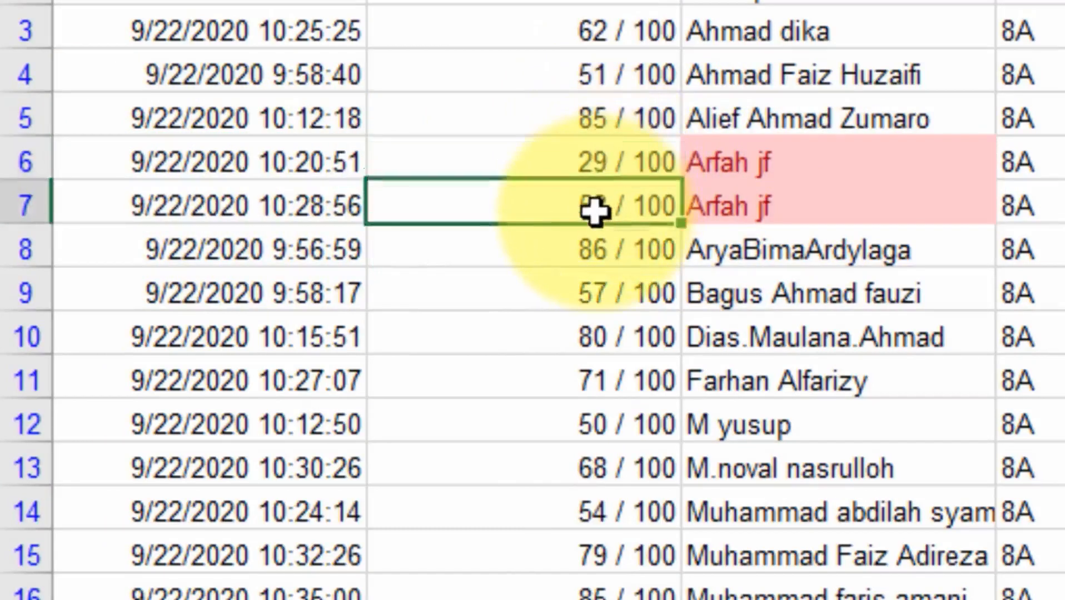
{"action": "left_click", "coordinate": [181, 161]}
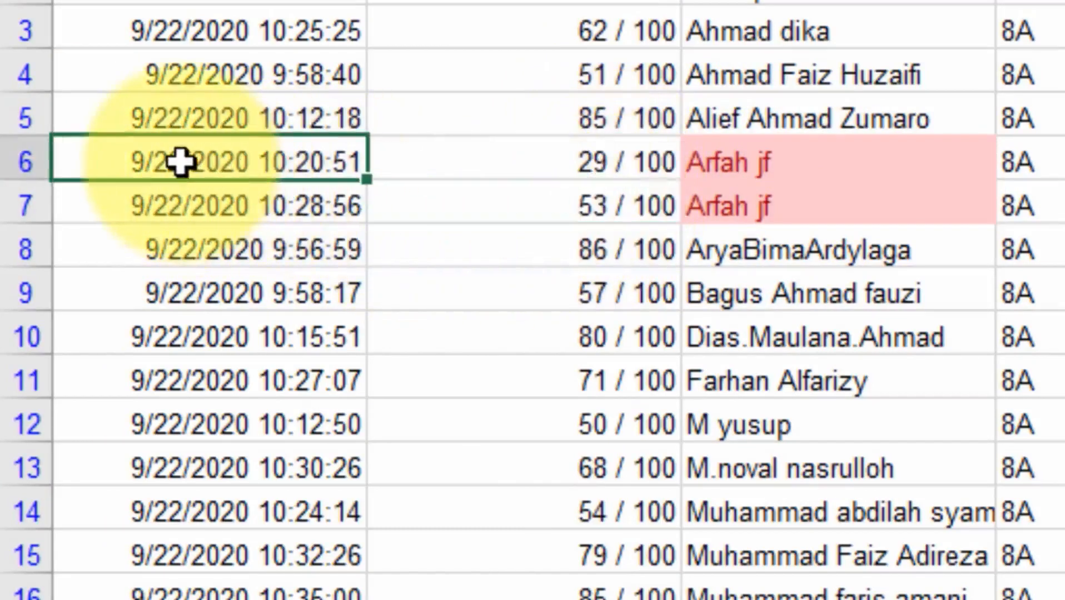
{"action": "left_click", "coordinate": [278, 220]}
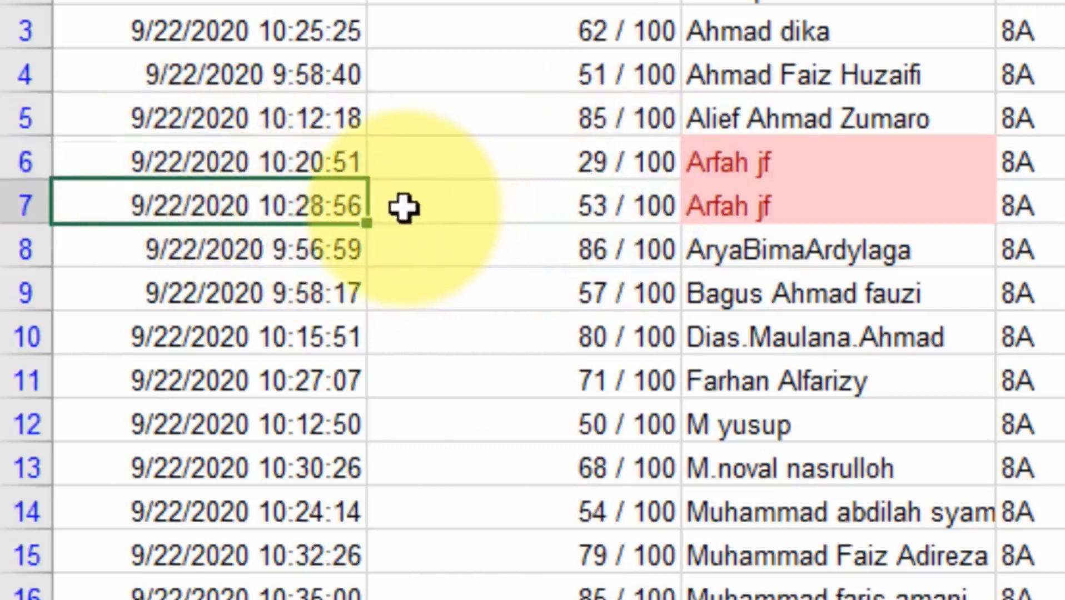
{"action": "left_click", "coordinate": [336, 157]}
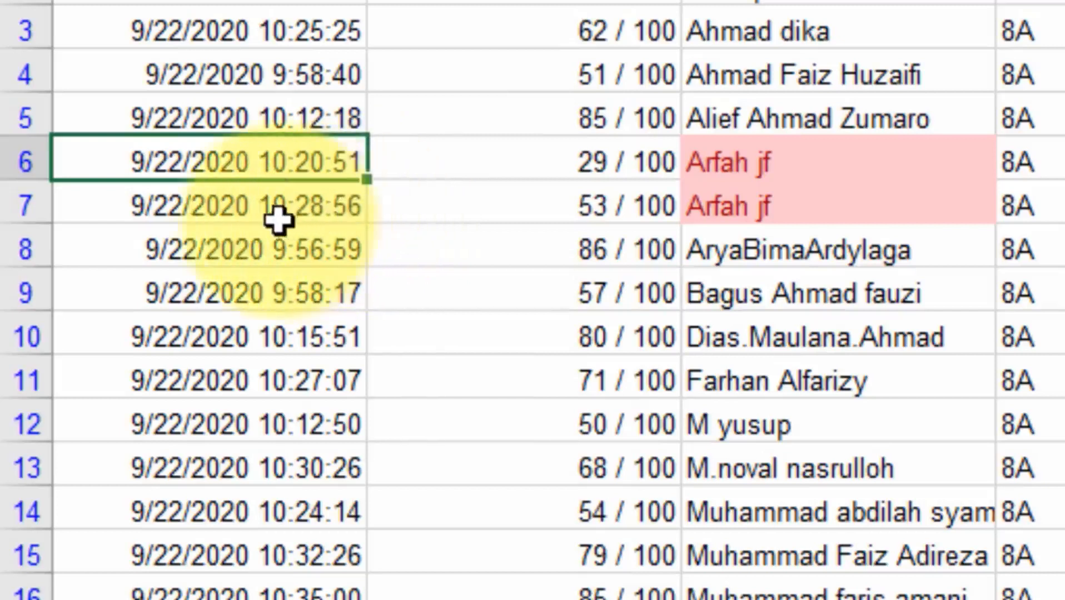
{"action": "left_click", "coordinate": [238, 210]}
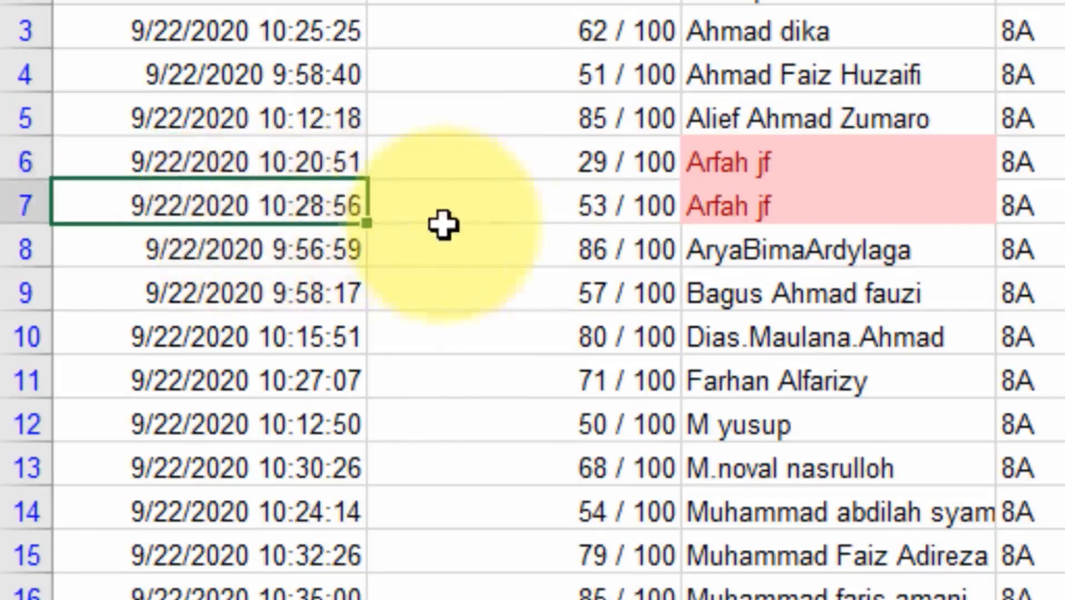
{"action": "left_click", "coordinate": [565, 202]}
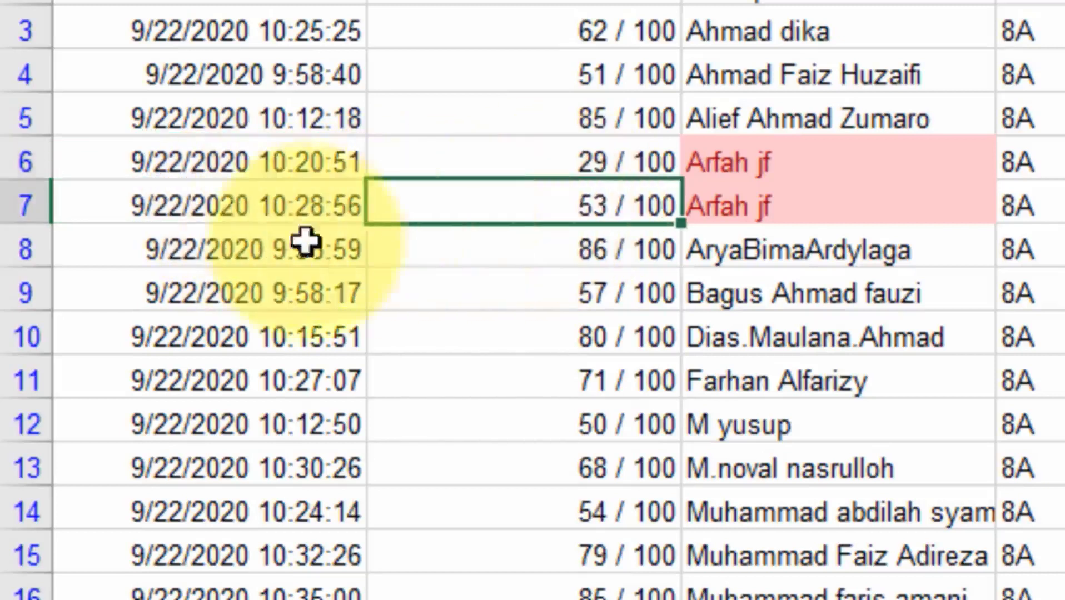
Delete row 7, the duplicate 8A entry with the more recent timestamp
{"action": "right_click", "coordinate": [10, 201]}
{"action": "left_click", "coordinate": [164, 550]}
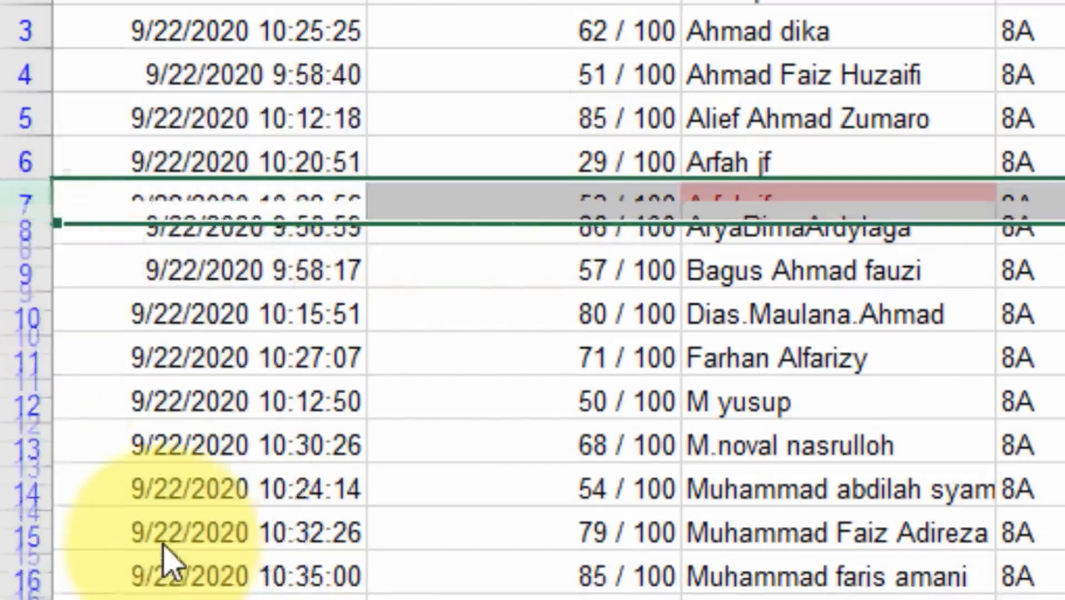
{"action": "left_click", "coordinate": [489, 341]}
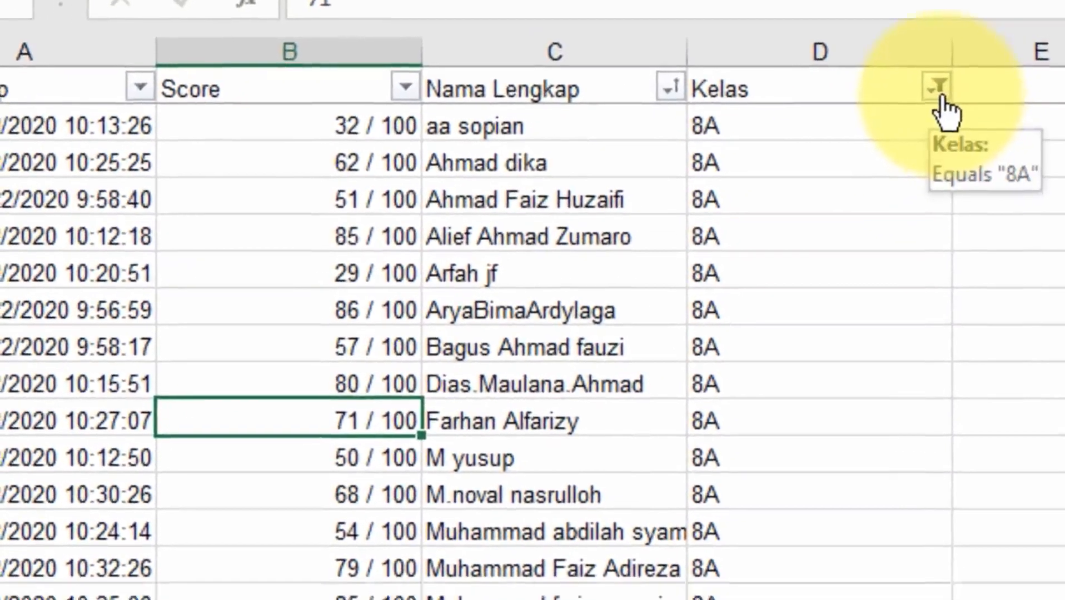
Change the Kelas filter to show only class 8B instead of 8A
{"action": "left_click", "coordinate": [937, 108]}
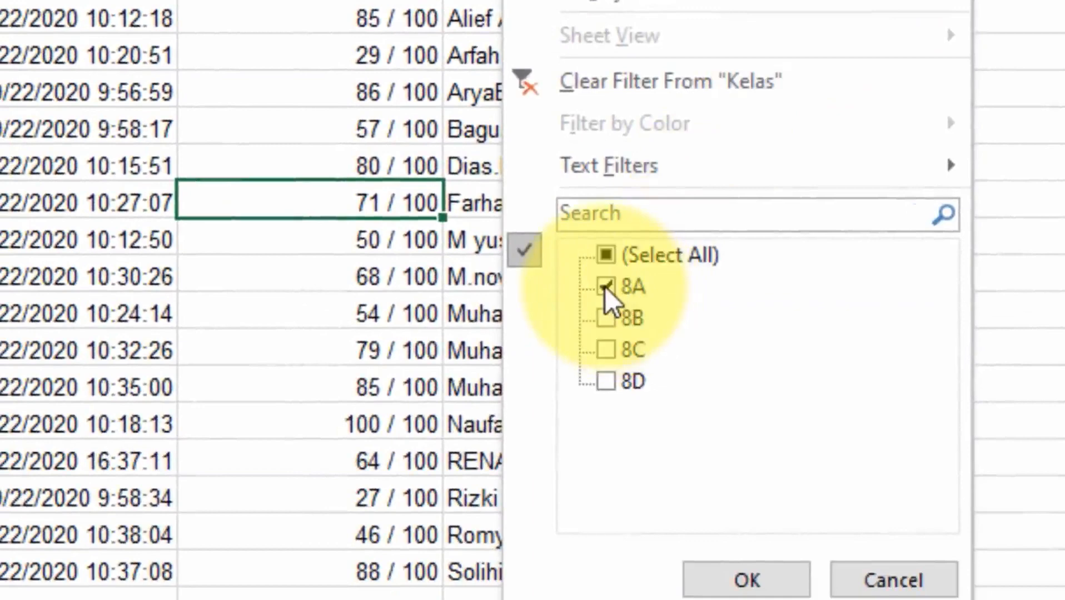
{"action": "left_click", "coordinate": [606, 319]}
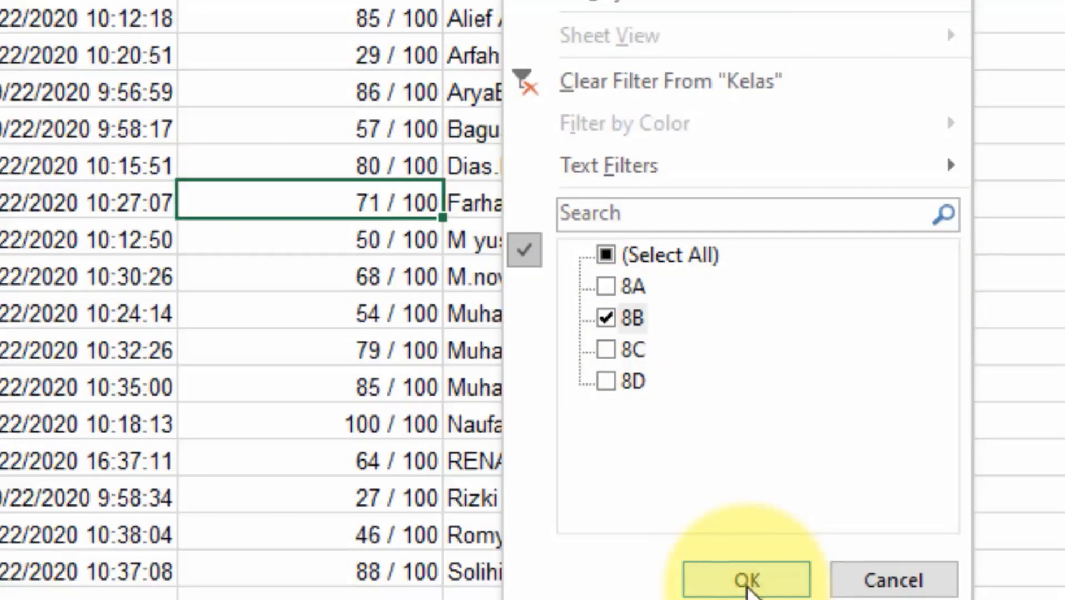
{"action": "left_click", "coordinate": [747, 584]}
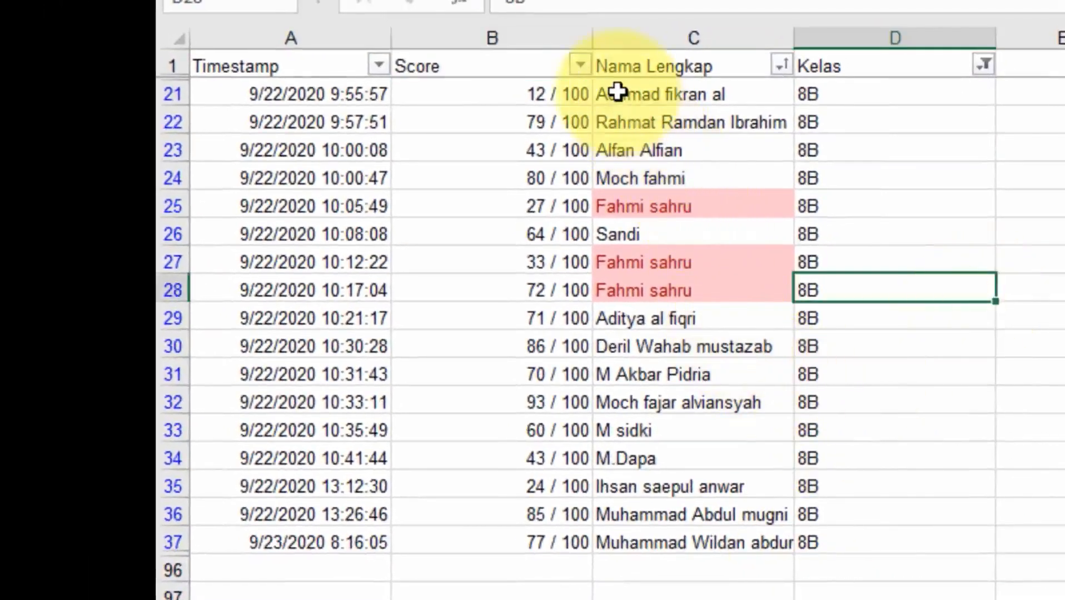
Sort the filtered 8B student names in C21:C37 from A to Z, expanding the selection to the adjacent columns
{"action": "mouse_move", "coordinate": [617, 91]}
{"action": "left_mouse_down"}
{"action": "mouse_move", "coordinate": [637, 290]}
{"action": "mouse_move", "coordinate": [639, 535]}
{"action": "left_mouse_up"}
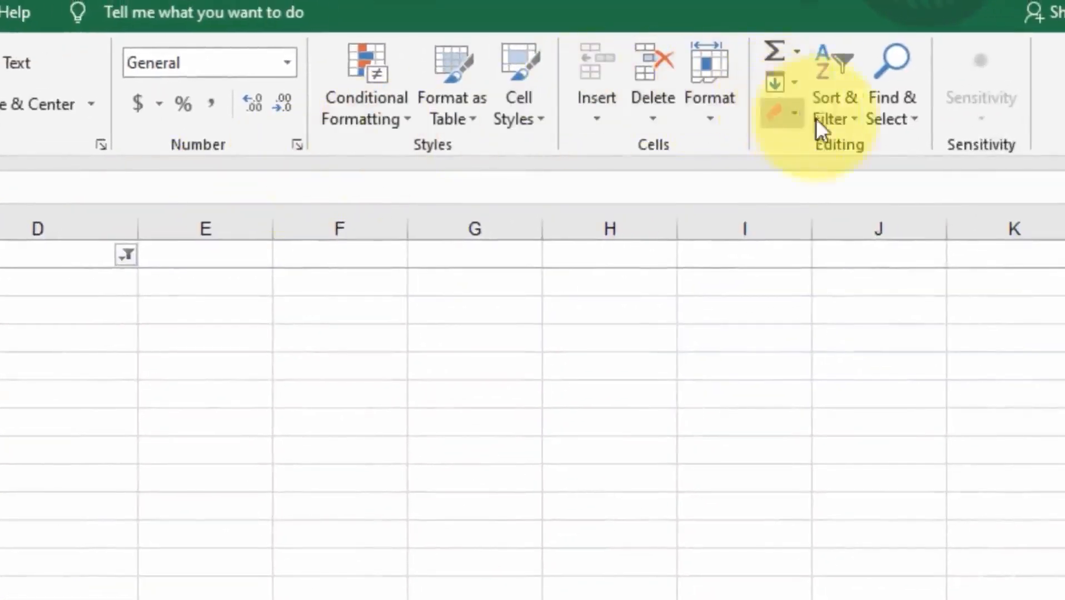
{"action": "left_click", "coordinate": [837, 120]}
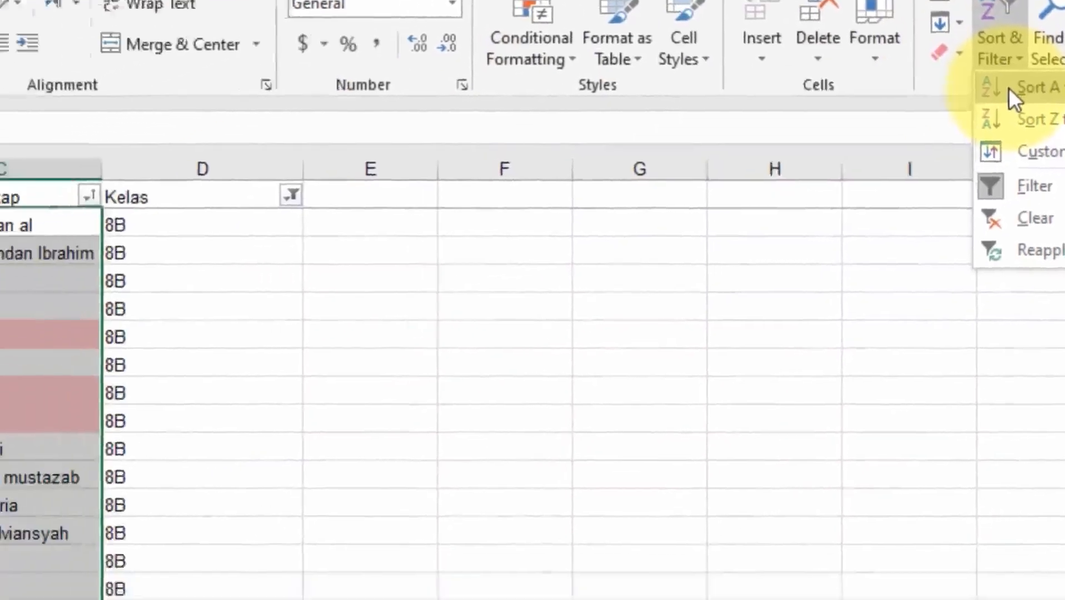
{"action": "left_click", "coordinate": [844, 147]}
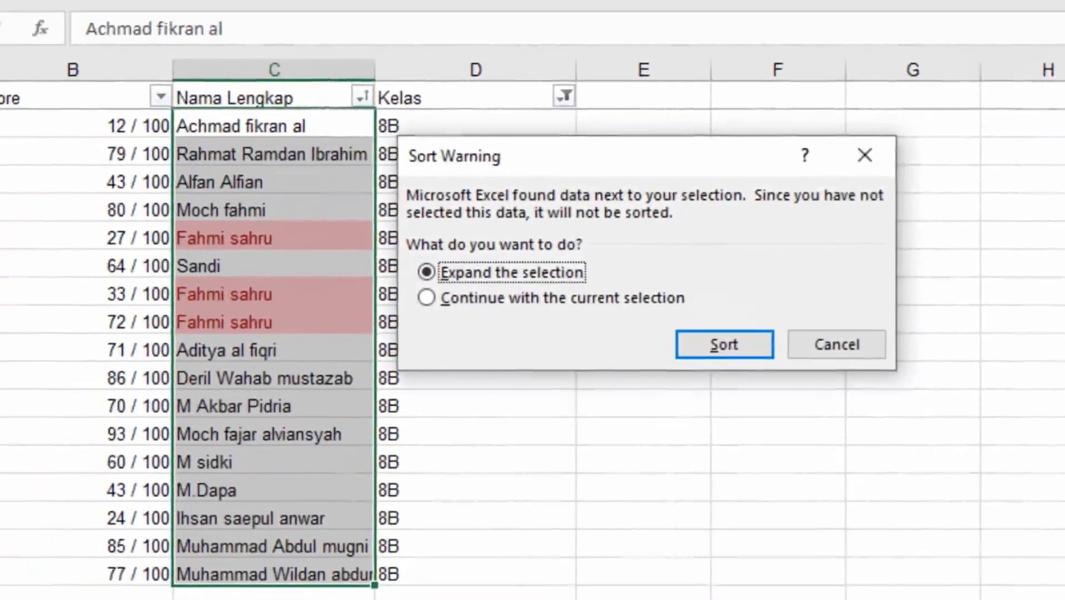
{"action": "left_click", "coordinate": [742, 342]}
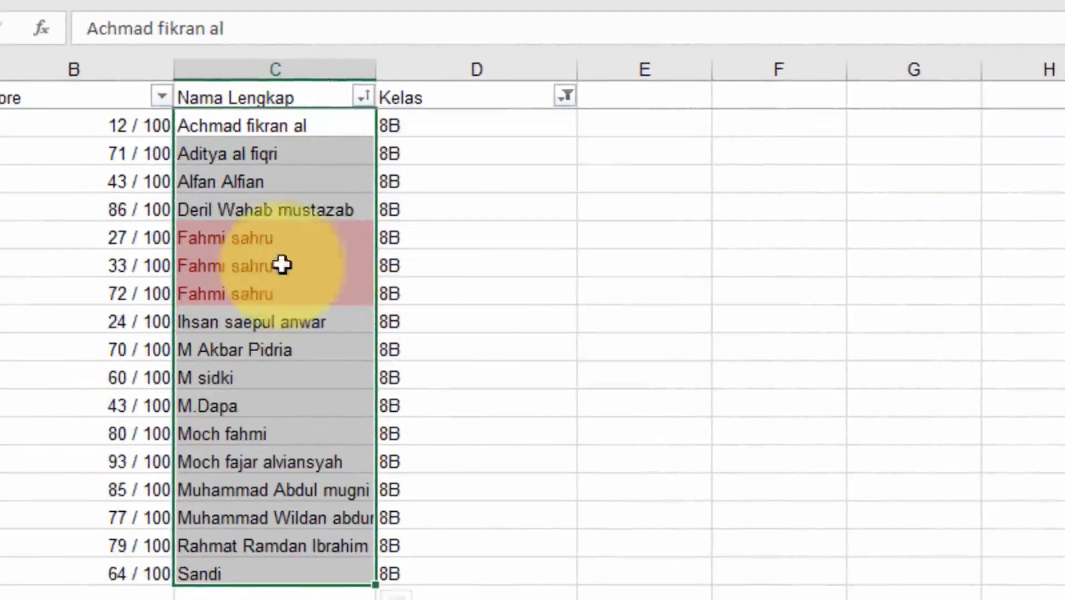
Compare the three highlighted 8B duplicates in rows 25 to 27 and delete rows 26 and 27, keeping the earliest submission
{"action": "left_click_drag", "start_coordinate": [278, 490], "coordinate": [277, 463]}
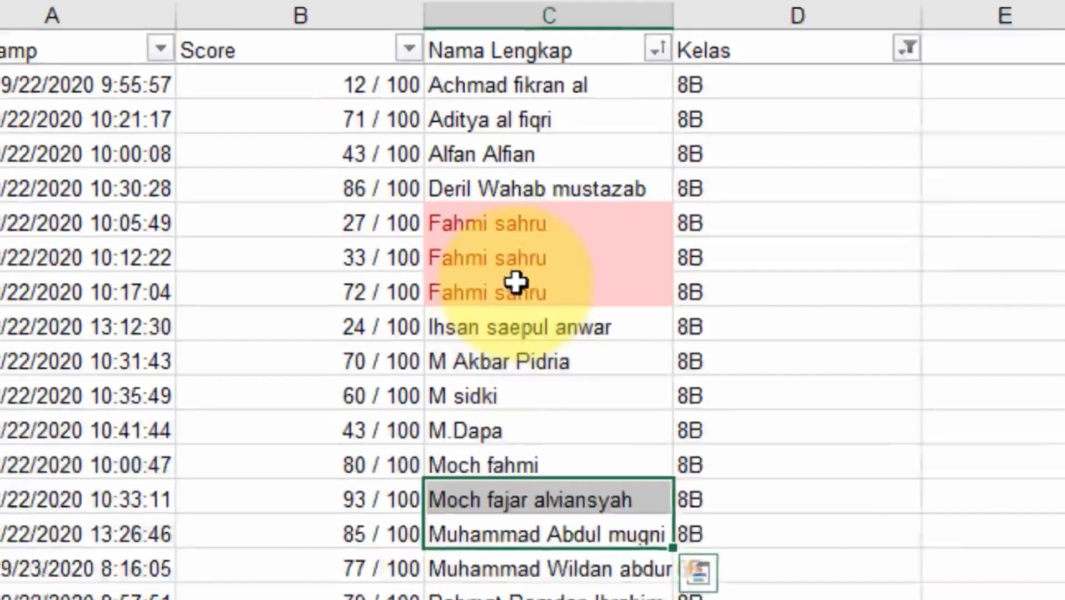
{"action": "left_click_drag", "start_coordinate": [572, 219], "coordinate": [568, 290]}
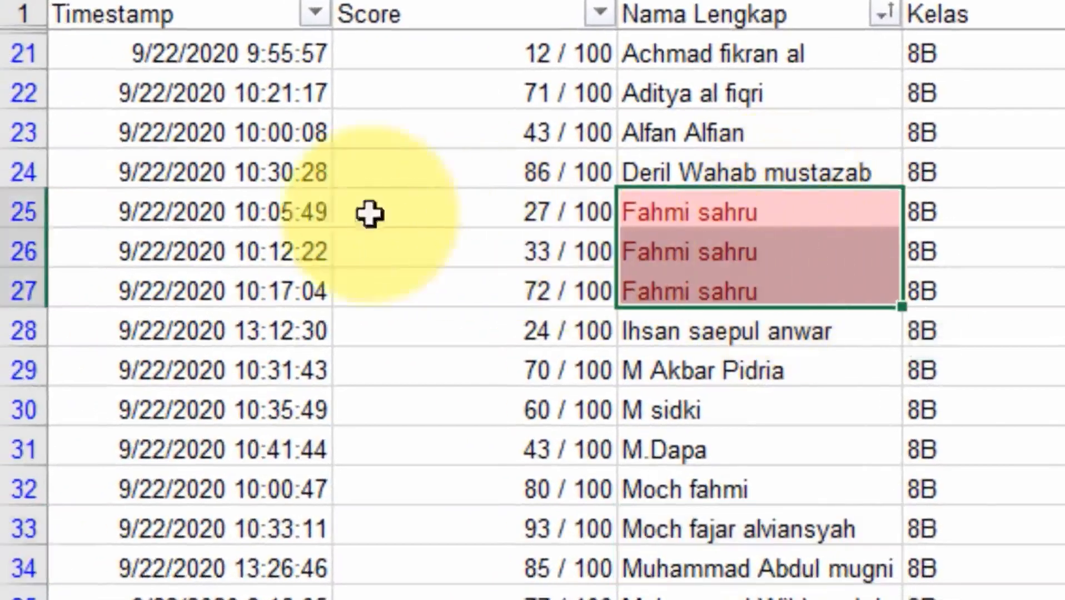
{"action": "left_click_drag", "start_coordinate": [218, 207], "coordinate": [192, 289]}
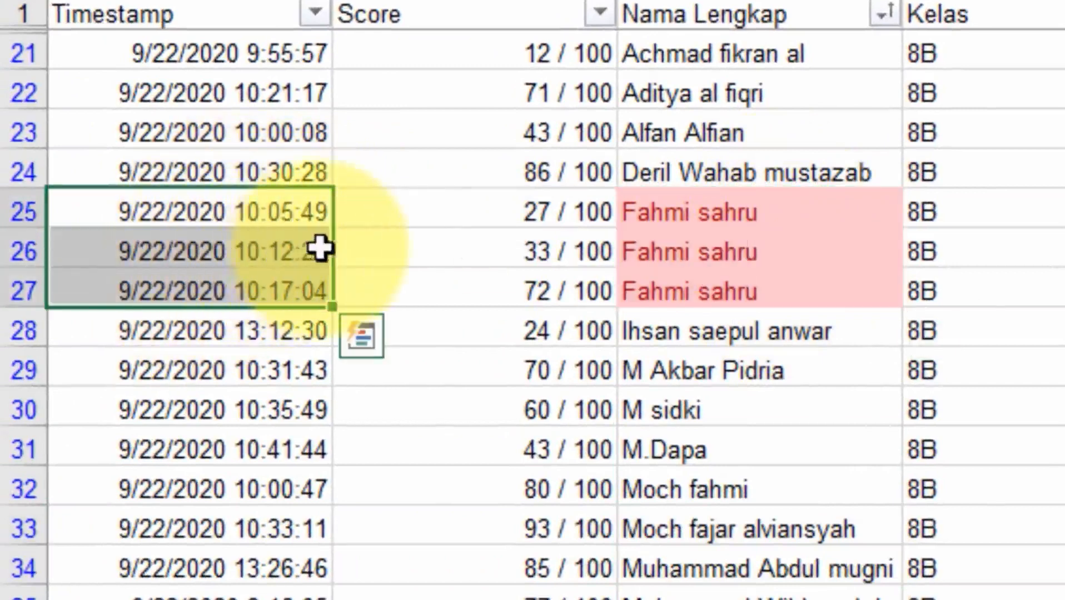
{"action": "left_click", "coordinate": [406, 290]}
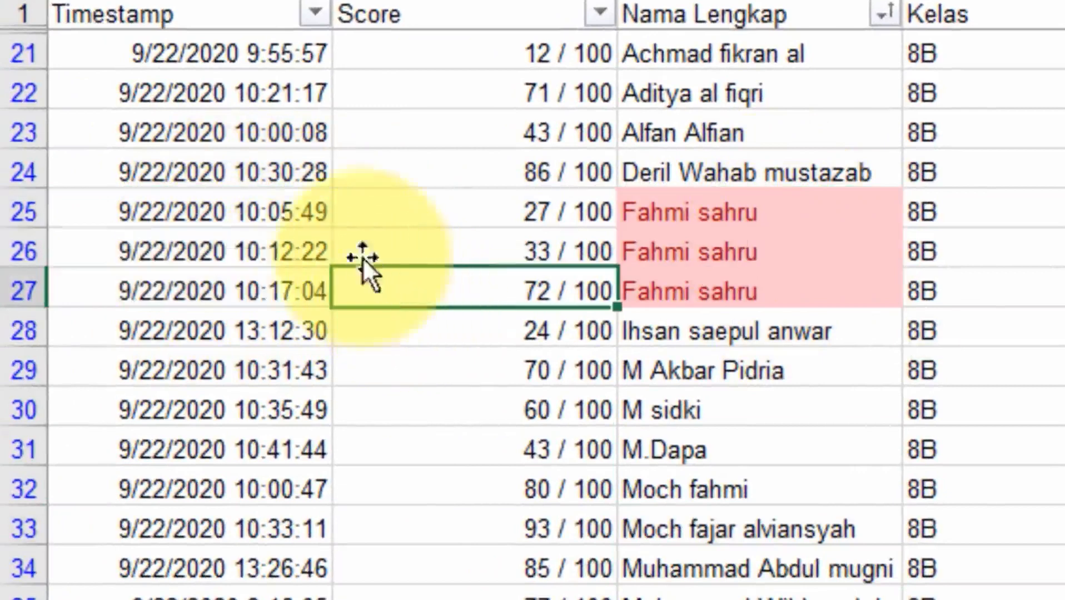
{"action": "left_click_drag", "start_coordinate": [17, 253], "coordinate": [13, 280]}
{"action": "right_click", "coordinate": [5, 282]}
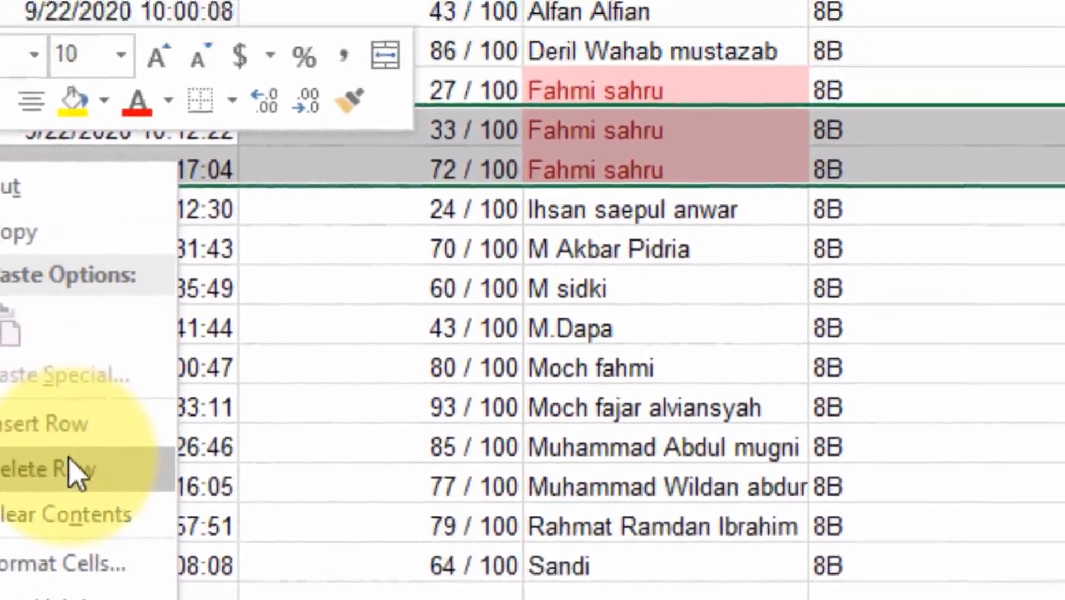
{"action": "left_click", "coordinate": [75, 472]}
{"action": "left_click", "coordinate": [655, 375]}
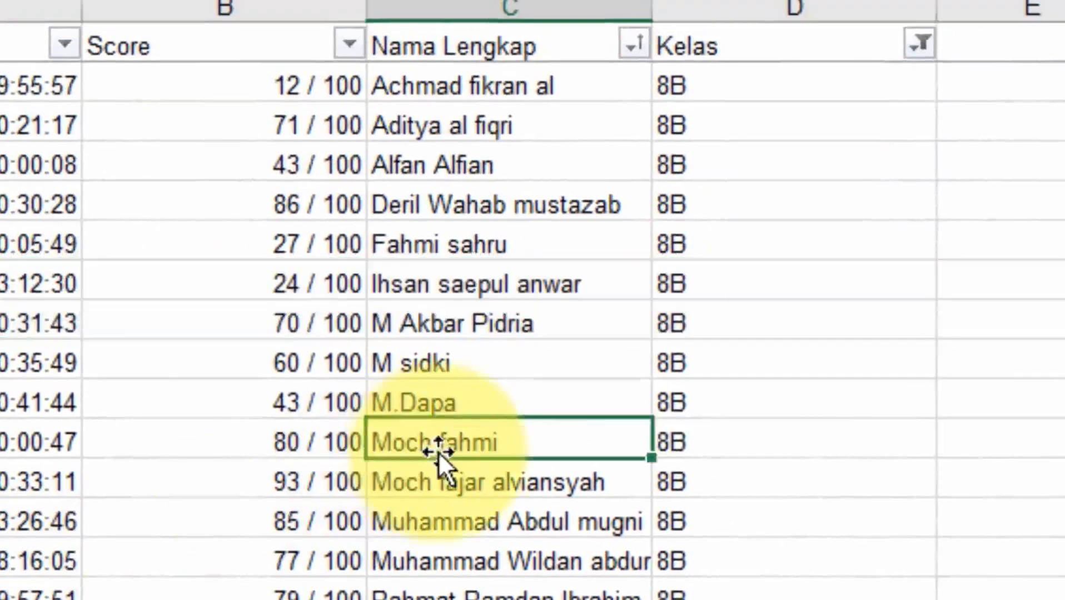
Change the Kelas filter to show only class 8C instead of 8B
{"action": "left_click", "coordinate": [922, 44]}
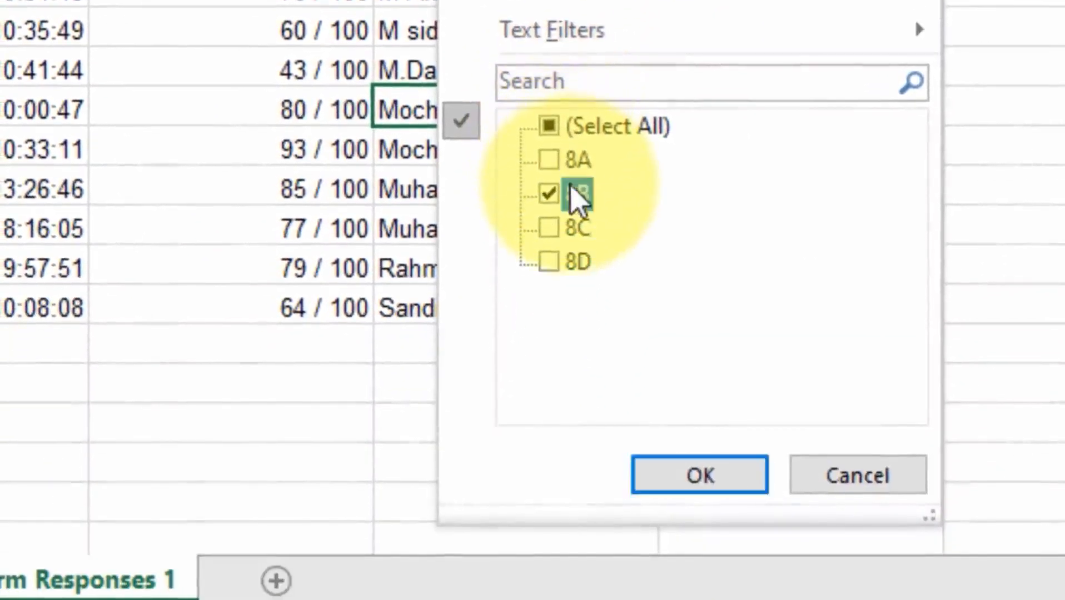
{"action": "left_click", "coordinate": [571, 527]}
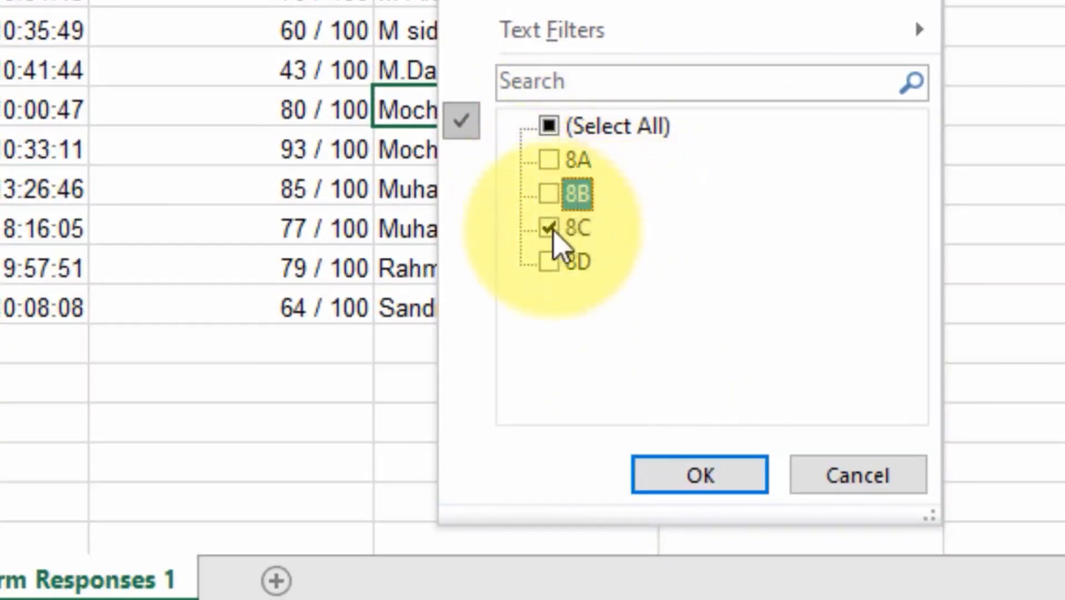
{"action": "left_click", "coordinate": [696, 475]}
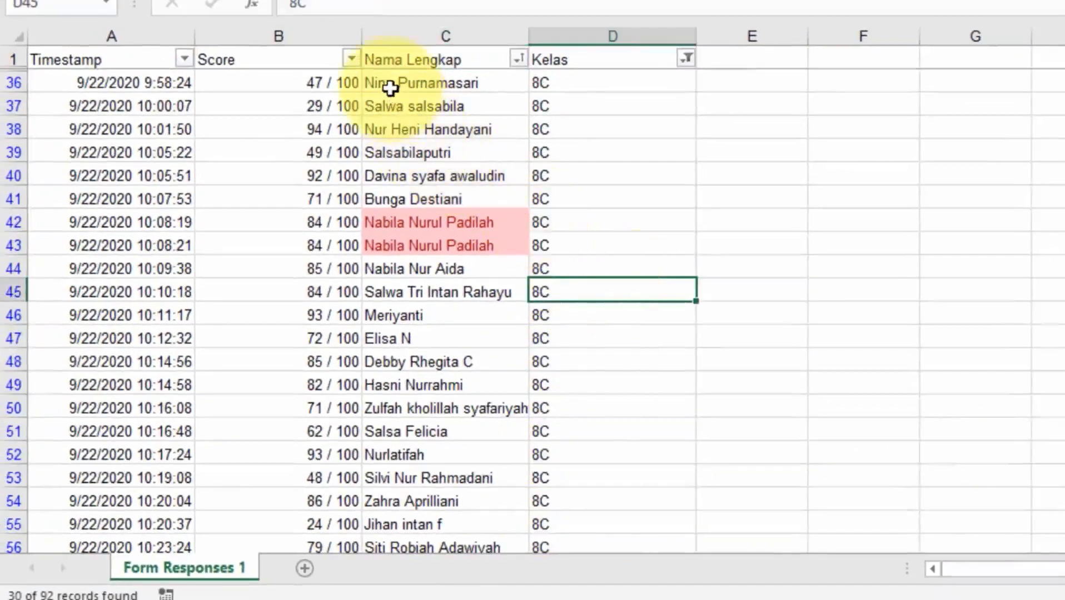
Sort all filtered 8C student names from C36 down from A to Z, expanding the selection to the adjacent columns
{"action": "mouse_move", "coordinate": [390, 88]}
{"action": "left_mouse_down"}
{"action": "mouse_move", "coordinate": [452, 280]}
{"action": "mouse_move", "coordinate": [340, 593]}
{"action": "mouse_move", "coordinate": [382, 536]}
{"action": "mouse_move", "coordinate": [404, 566]}
{"action": "mouse_move", "coordinate": [396, 528]}
{"action": "left_mouse_up"}
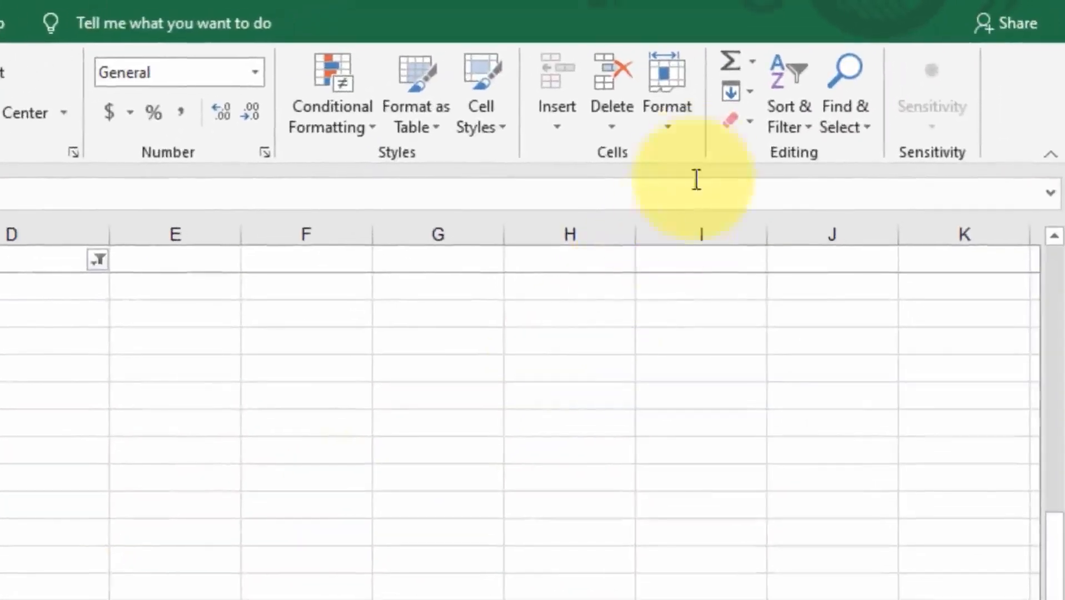
{"action": "left_click", "coordinate": [800, 126]}
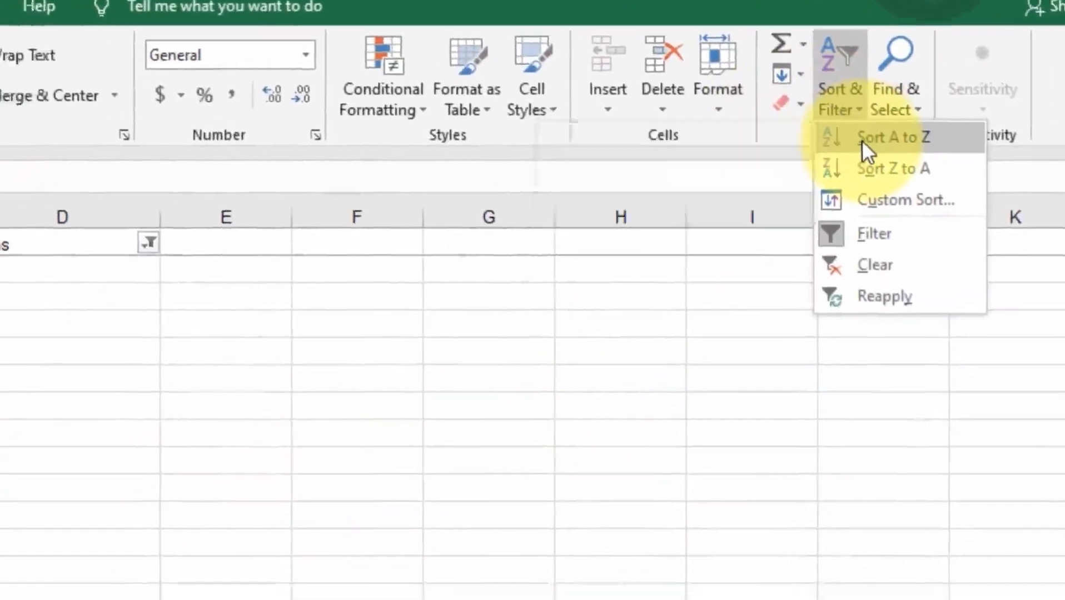
{"action": "left_click", "coordinate": [811, 157]}
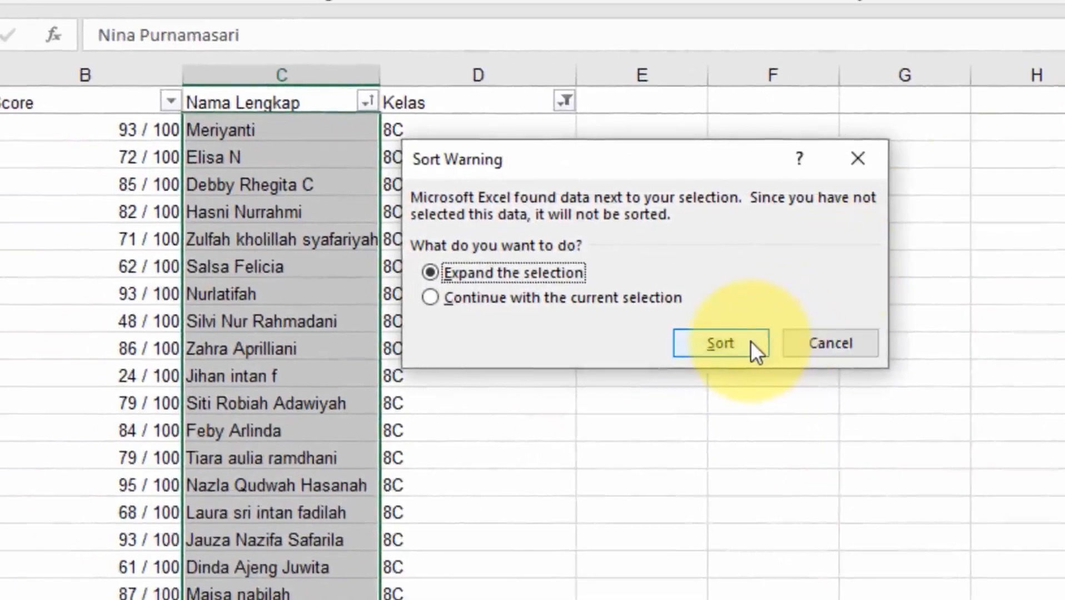
{"action": "left_click", "coordinate": [720, 343]}
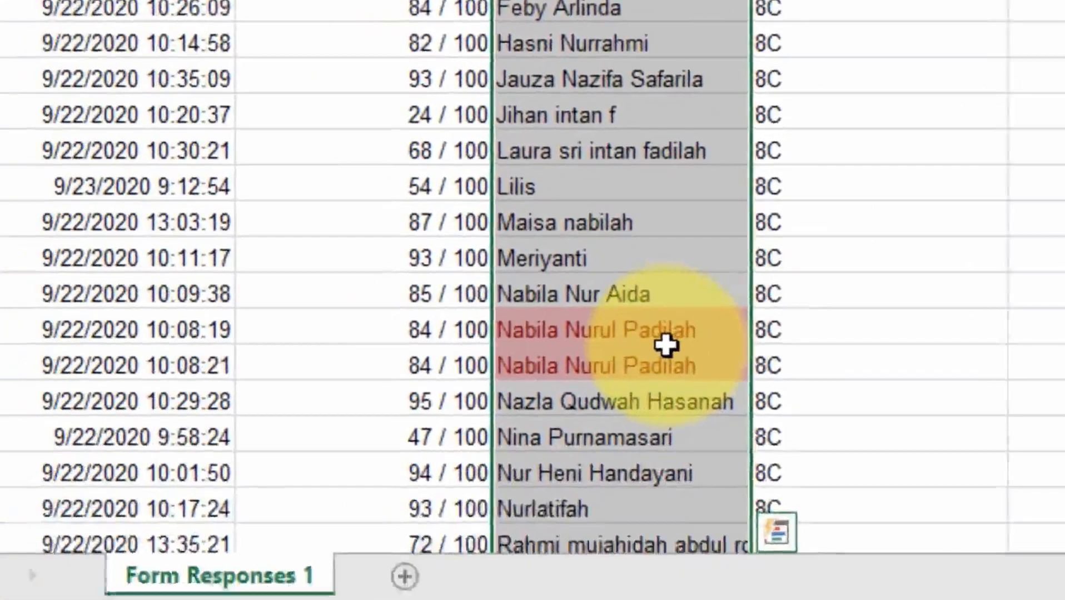
Compare the names and timestamps of the highlighted duplicate 8C entries in rows 50 and 51
{"action": "left_click", "coordinate": [313, 531]}
{"action": "left_click", "coordinate": [699, 260]}
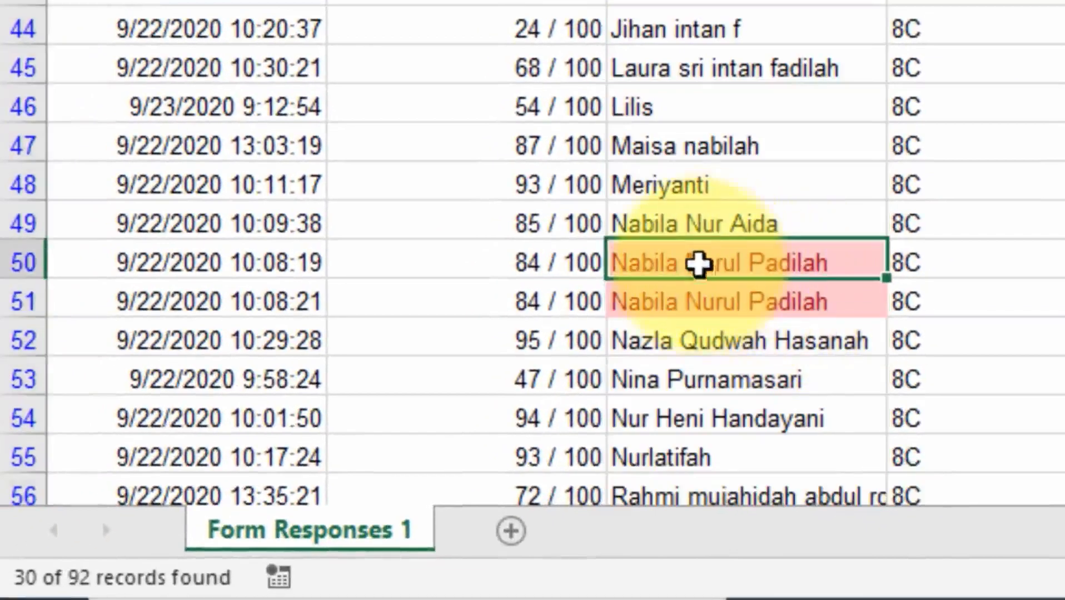
{"action": "left_click", "coordinate": [706, 309]}
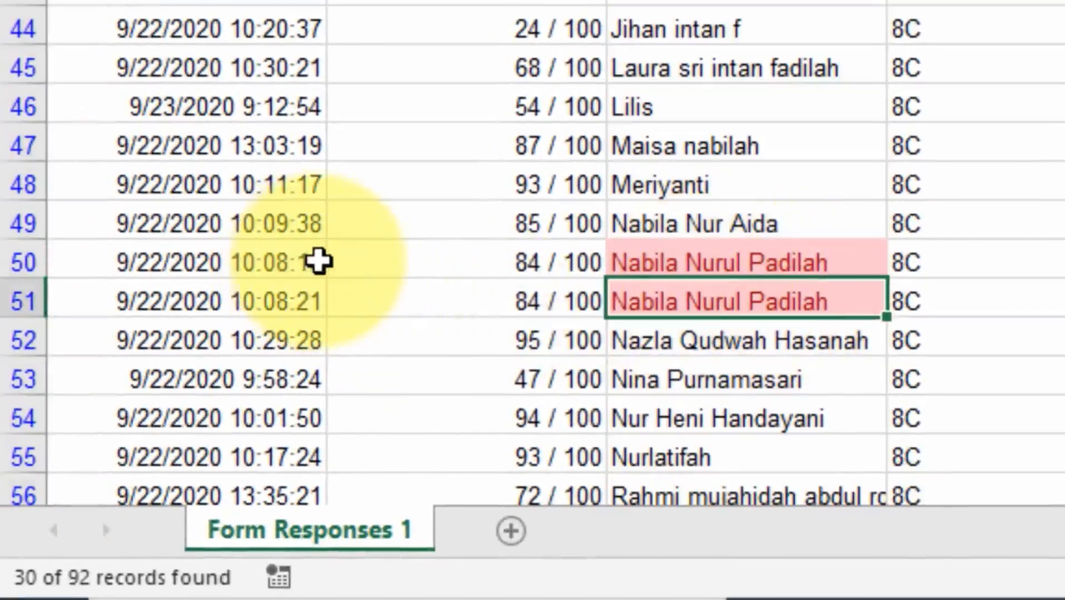
{"action": "left_click", "coordinate": [314, 263]}
{"action": "left_click", "coordinate": [313, 305]}
{"action": "left_click", "coordinate": [306, 264]}
{"action": "left_click", "coordinate": [655, 268]}
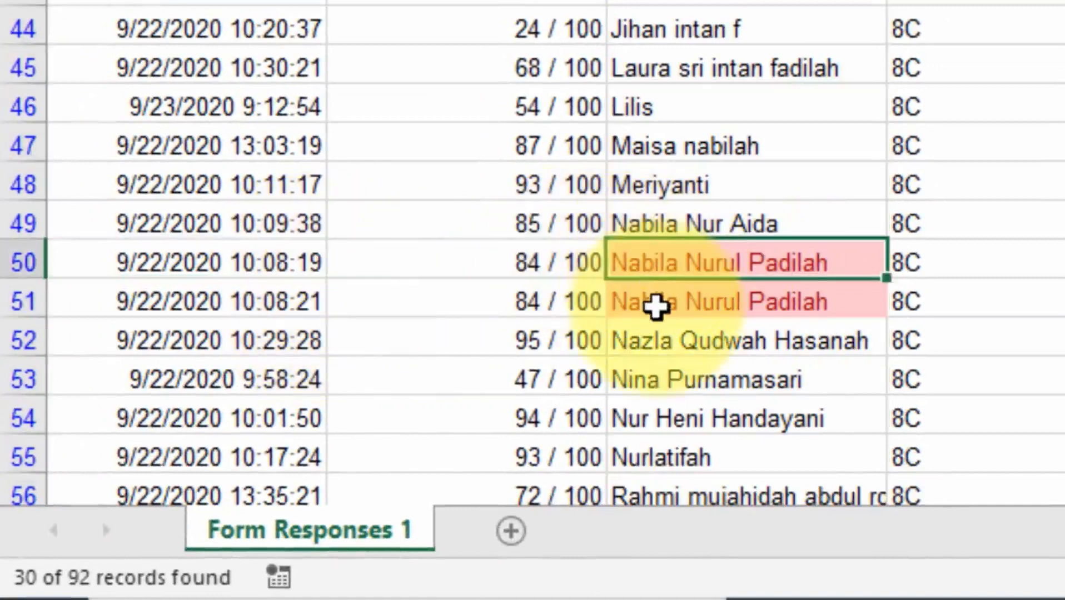
Delete row 51, the repeated 8C submission, keeping the student's earlier entry in row 50
{"action": "left_click", "coordinate": [656, 301]}
{"action": "left_click", "coordinate": [48, 302]}
{"action": "right_click", "coordinate": [48, 301]}
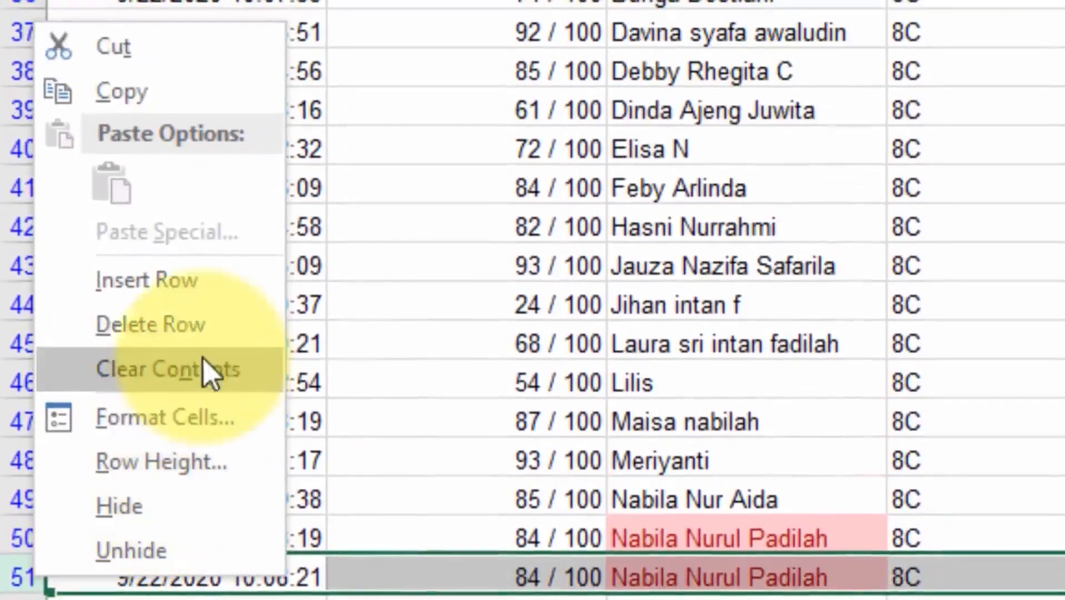
{"action": "left_click", "coordinate": [262, 329]}
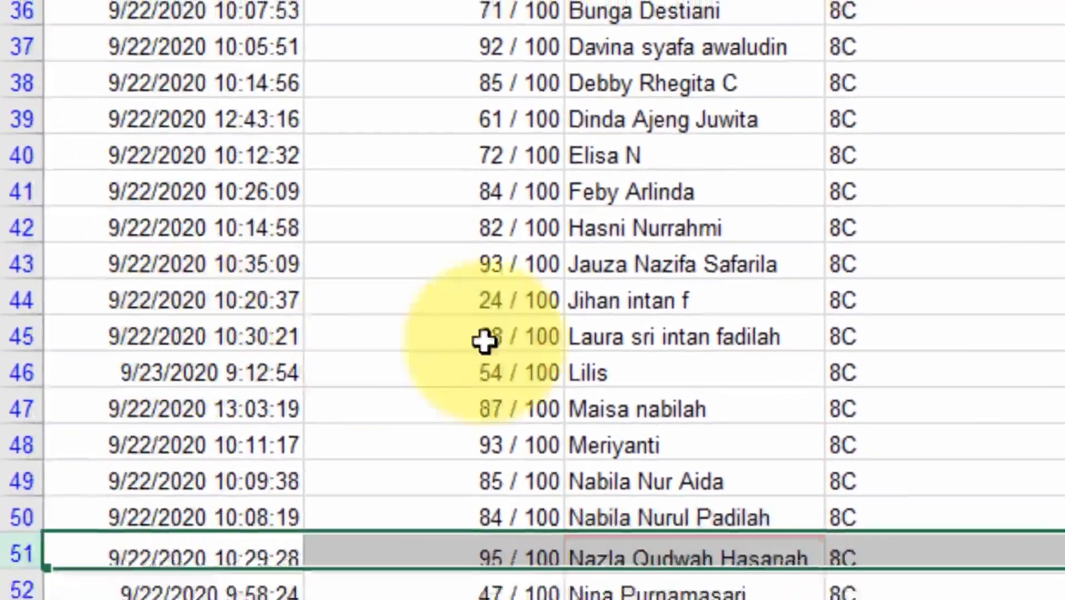
{"action": "left_click", "coordinate": [617, 304]}
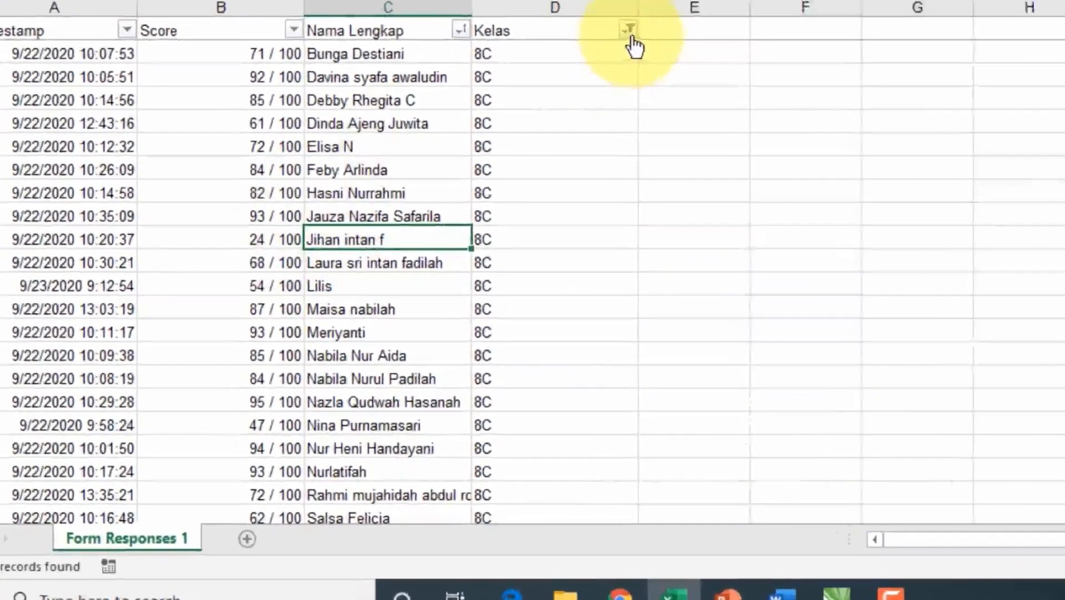
Change the Kelas filter to show only class 8D instead of 8C
{"action": "left_click", "coordinate": [584, 94]}
{"action": "left_click", "coordinate": [517, 214]}
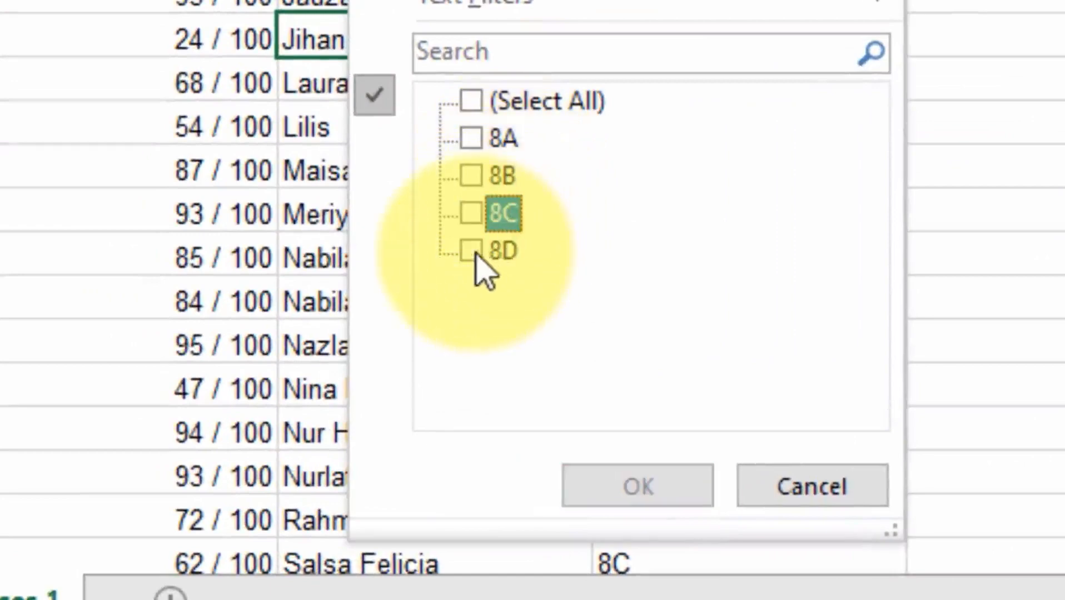
{"action": "left_click", "coordinate": [484, 251]}
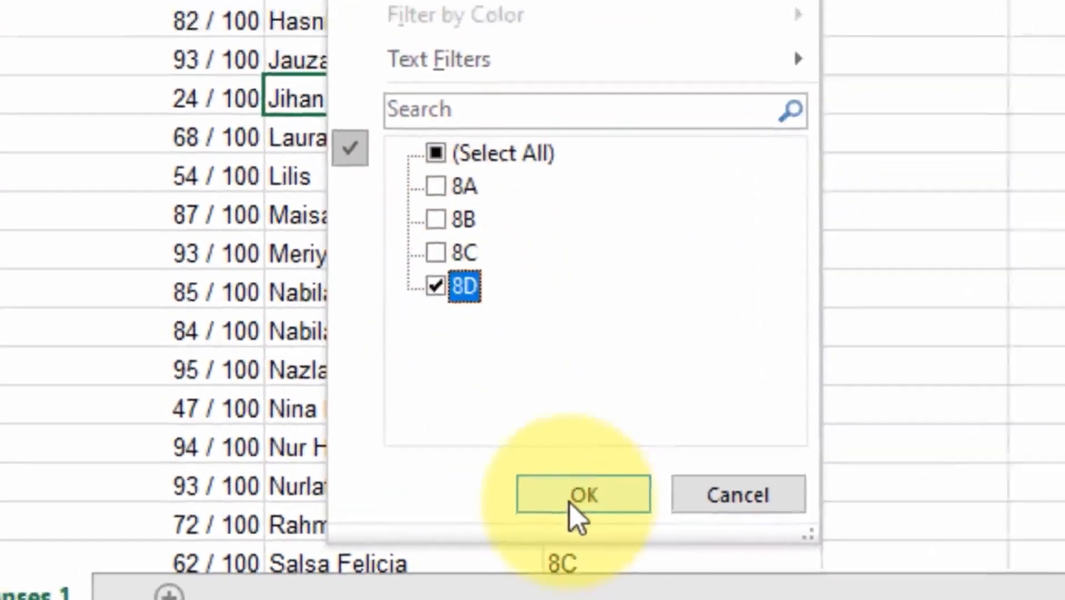
{"action": "left_click", "coordinate": [581, 495]}
{"action": "left_click", "coordinate": [511, 282]}
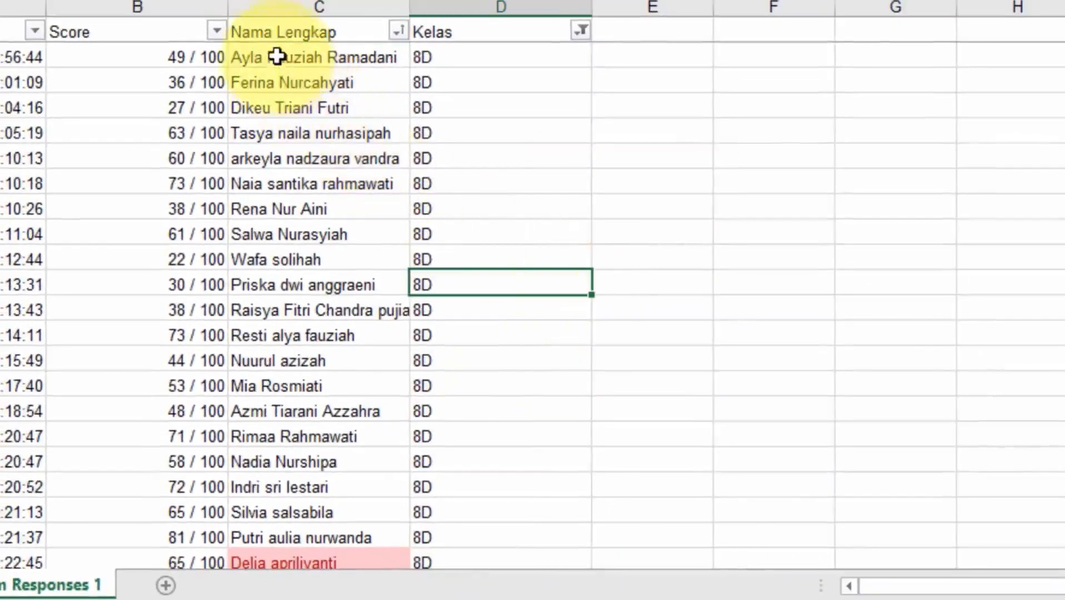
Sort all filtered 8D student names in the Nama Lengkap column from A to Z, expanding the selection to the adjacent columns
{"action": "left_click_drag", "start_coordinate": [277, 56], "coordinate": [282, 541]}
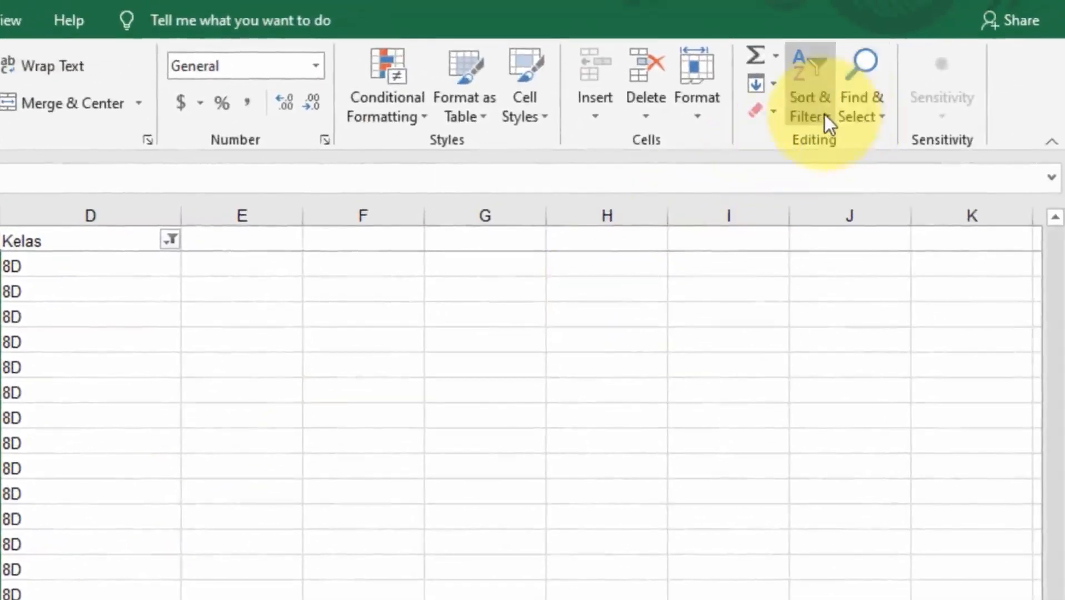
{"action": "left_click", "coordinate": [824, 115]}
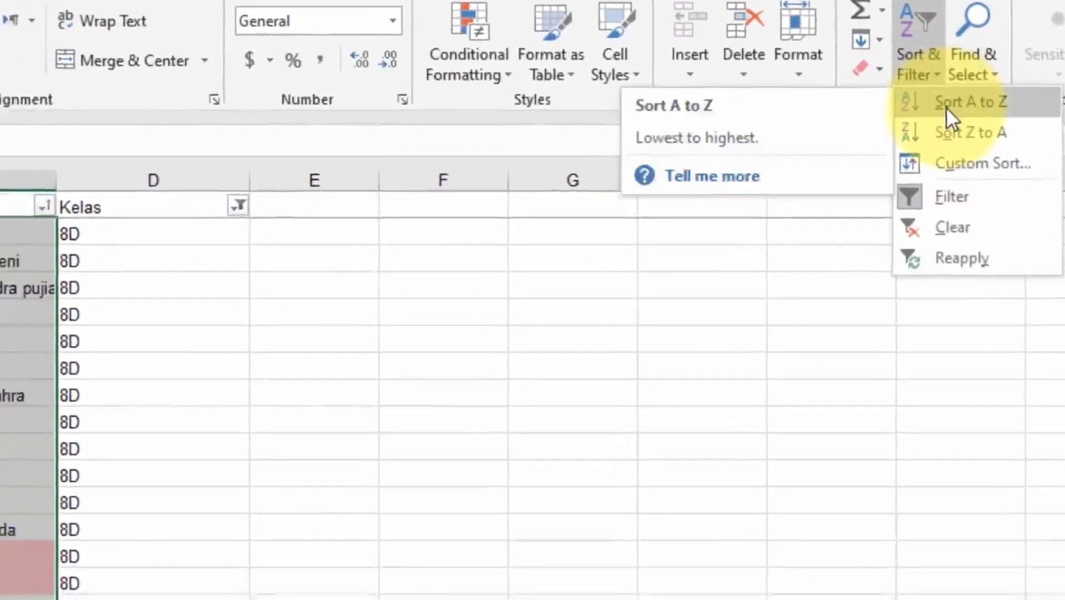
{"action": "left_click", "coordinate": [946, 105]}
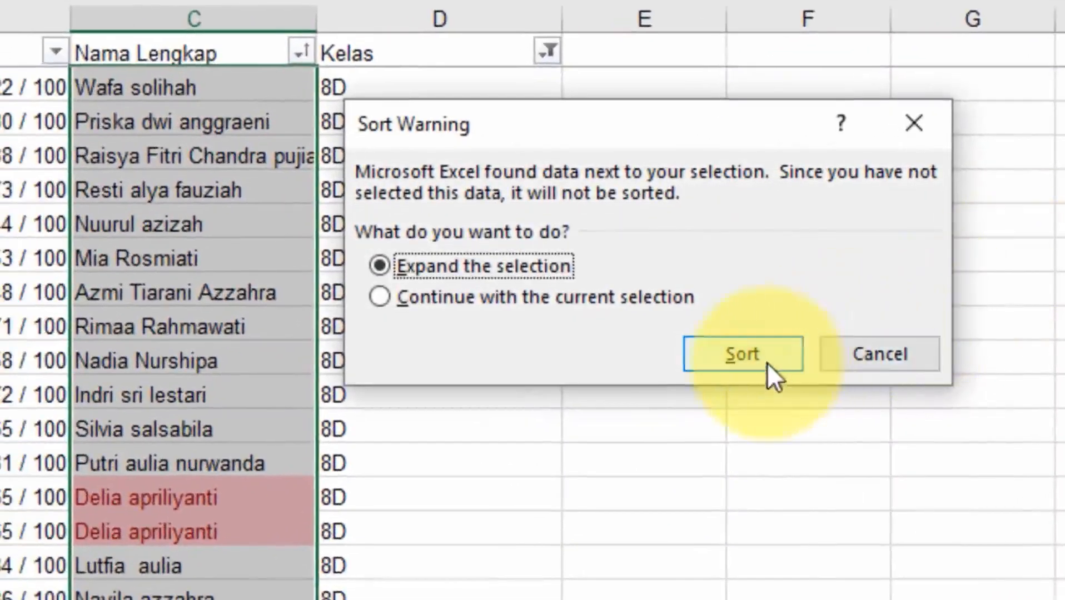
{"action": "left_click", "coordinate": [767, 364]}
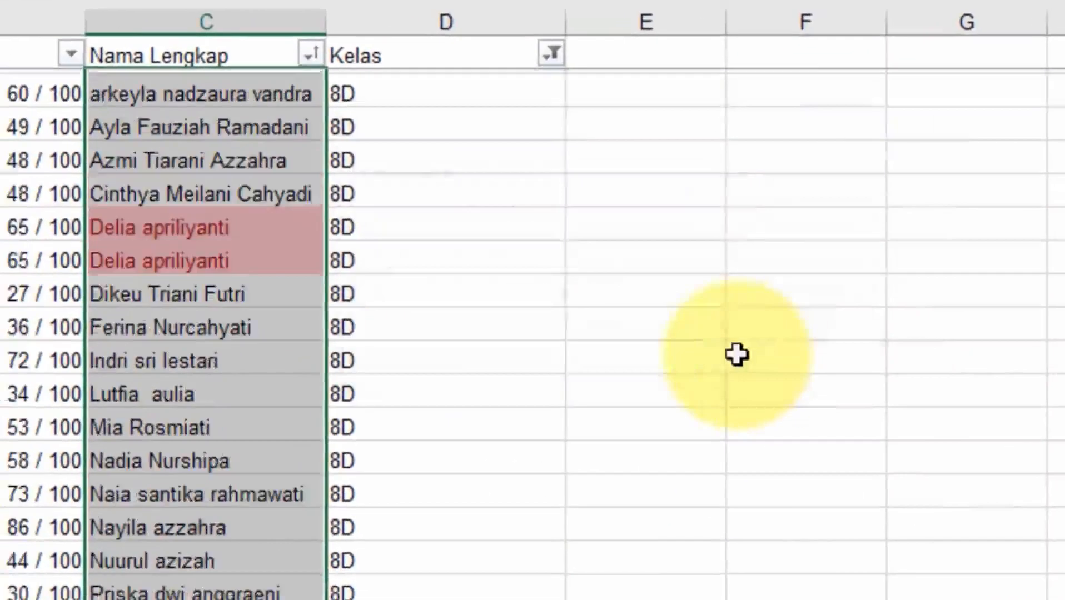
{"action": "left_click", "coordinate": [547, 302]}
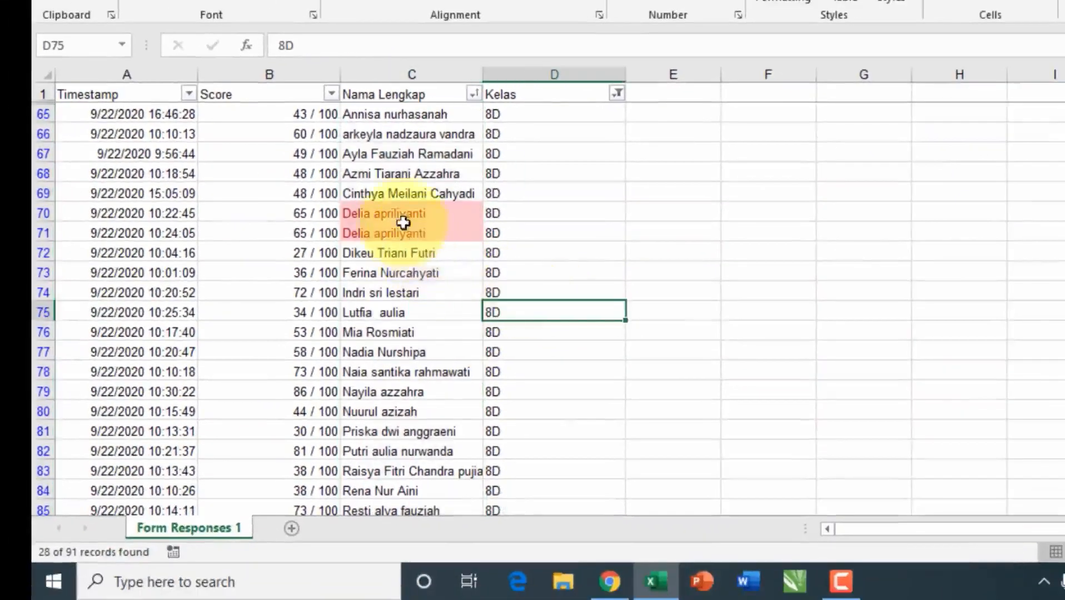
Compare the highlighted 8D duplicates in rows 70 and 71 and delete row 71, keeping the earlier submission
{"action": "left_click", "coordinate": [401, 220]}
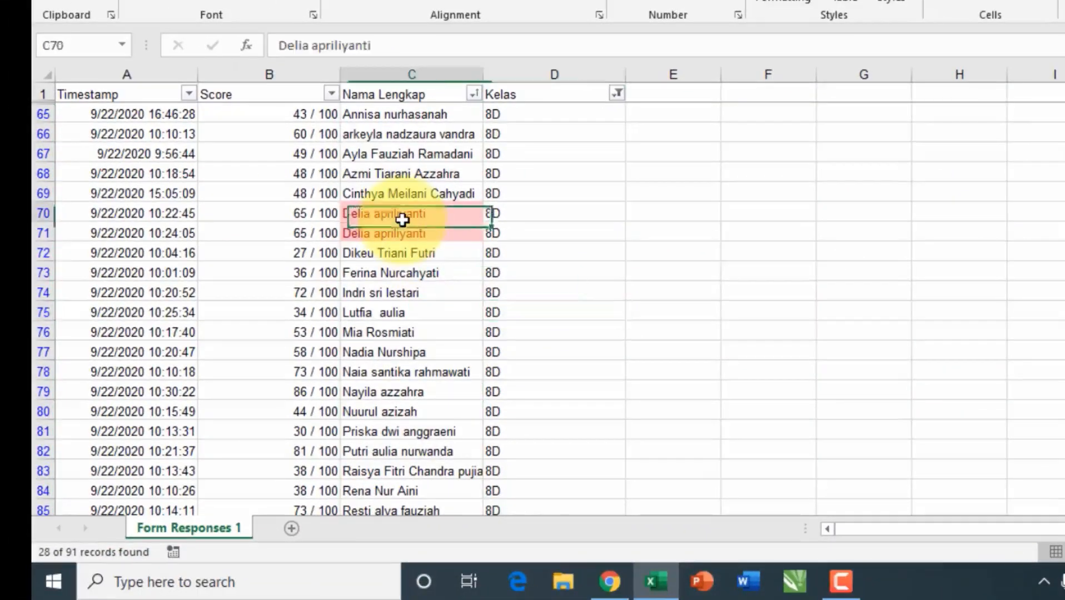
{"action": "left_click", "coordinate": [403, 232]}
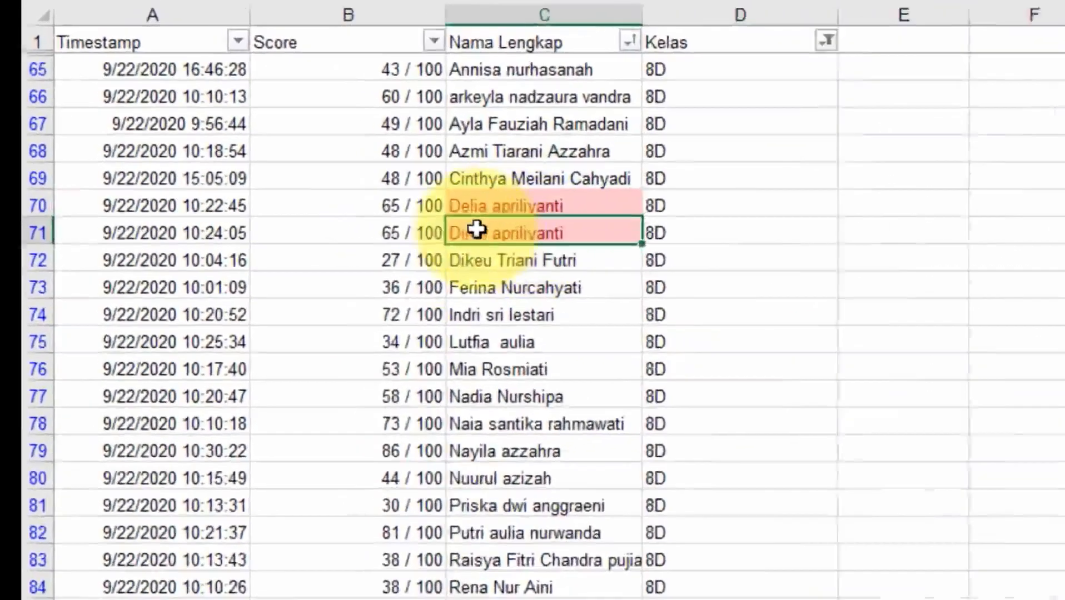
{"action": "left_click", "coordinate": [304, 212]}
{"action": "left_click", "coordinate": [304, 239]}
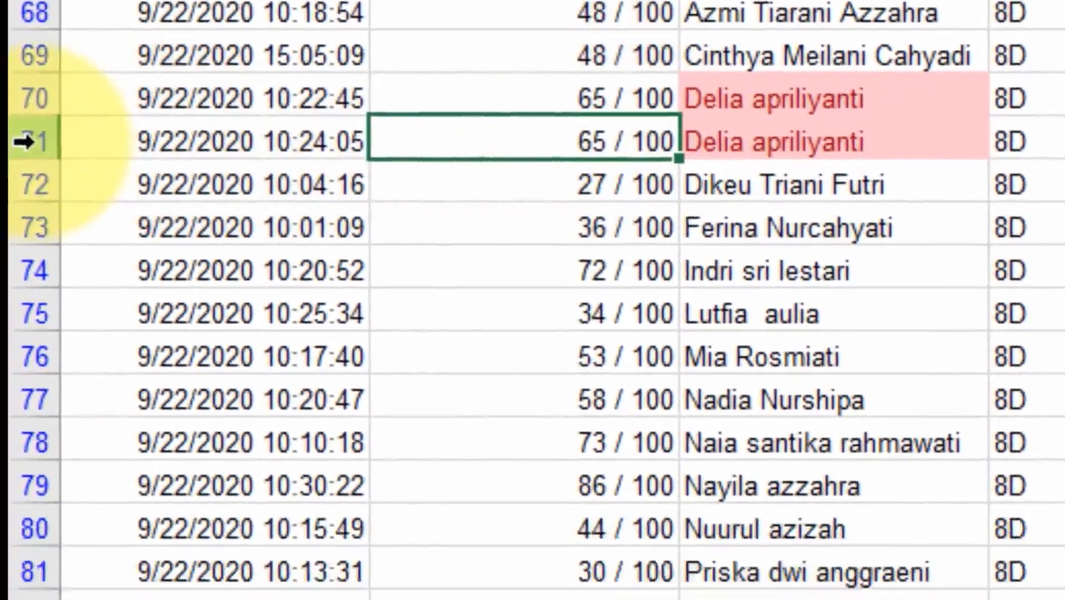
{"action": "right_click", "coordinate": [27, 233]}
{"action": "left_click", "coordinate": [165, 327]}
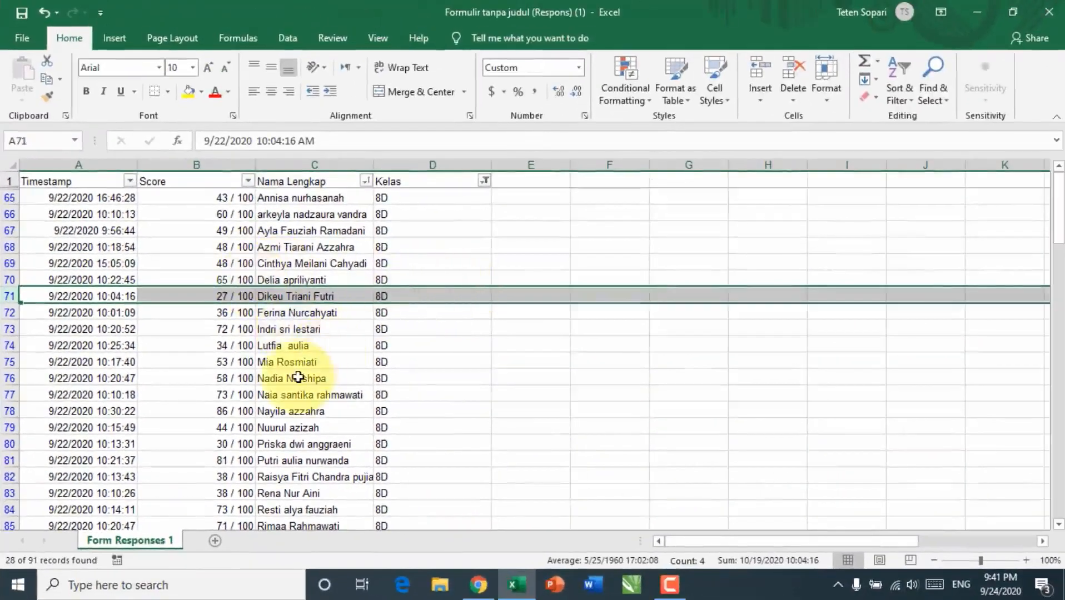
{"action": "left_click", "coordinate": [298, 377]}
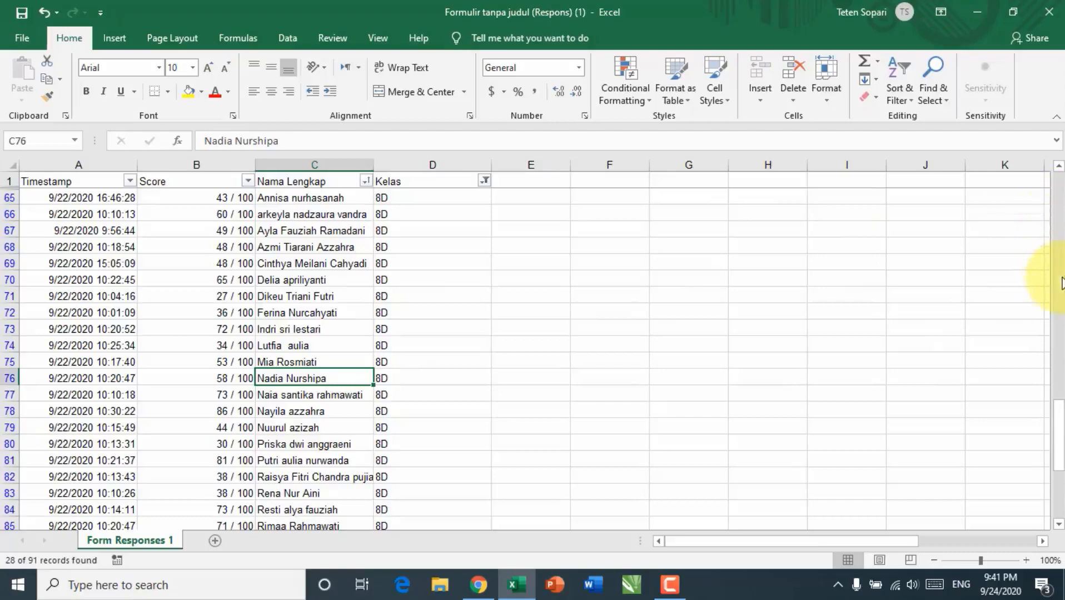
Set the Kelas filter to select all classes, 8A through 8D
{"action": "left_click_drag", "start_coordinate": [1058, 436], "coordinate": [1062, 346]}
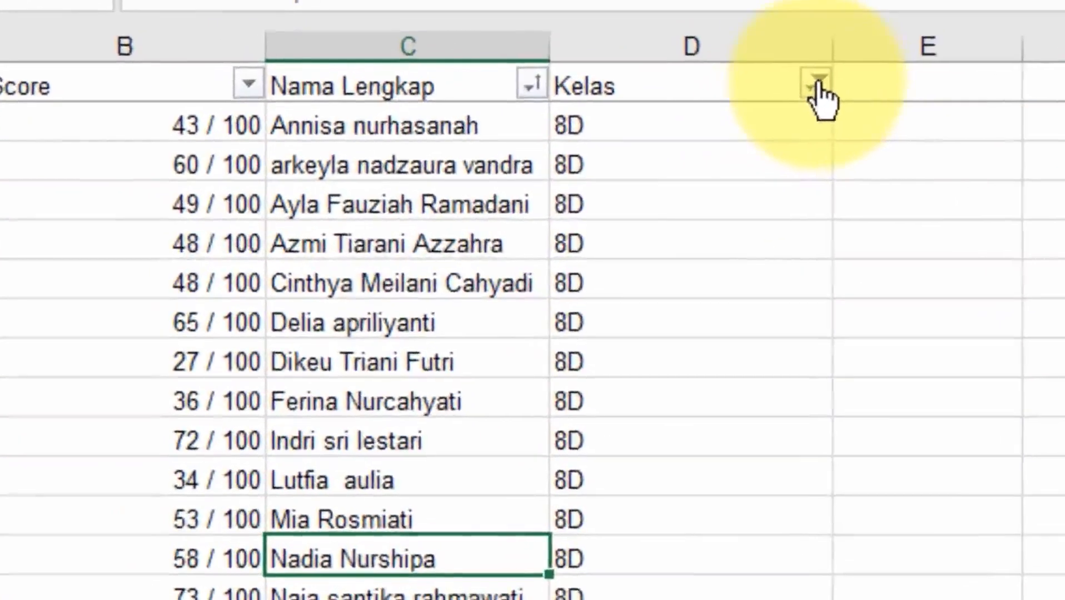
{"action": "left_click", "coordinate": [484, 181]}
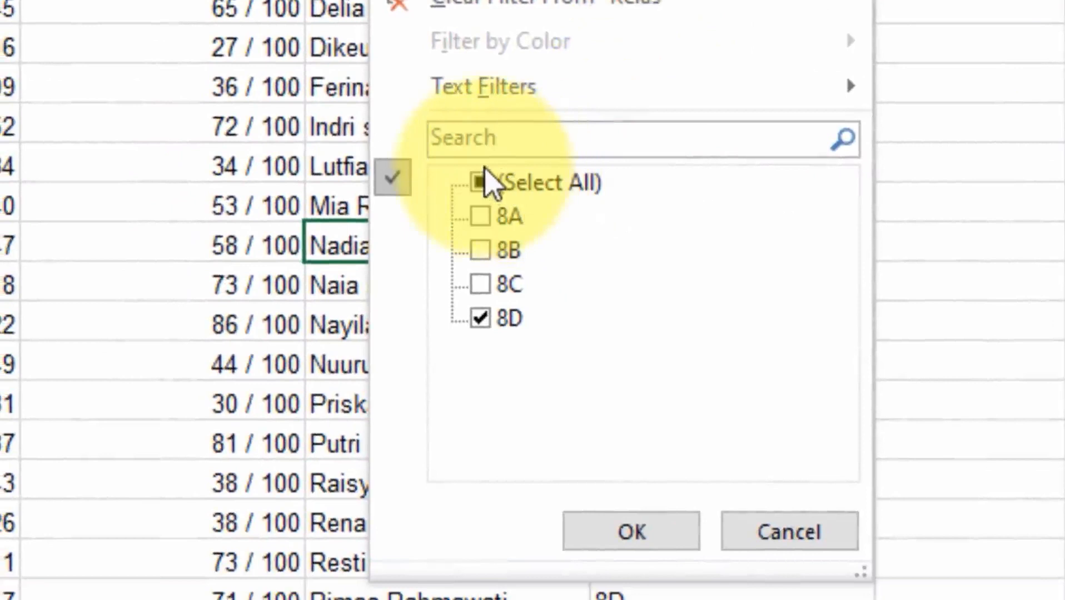
{"action": "left_click", "coordinate": [481, 181]}
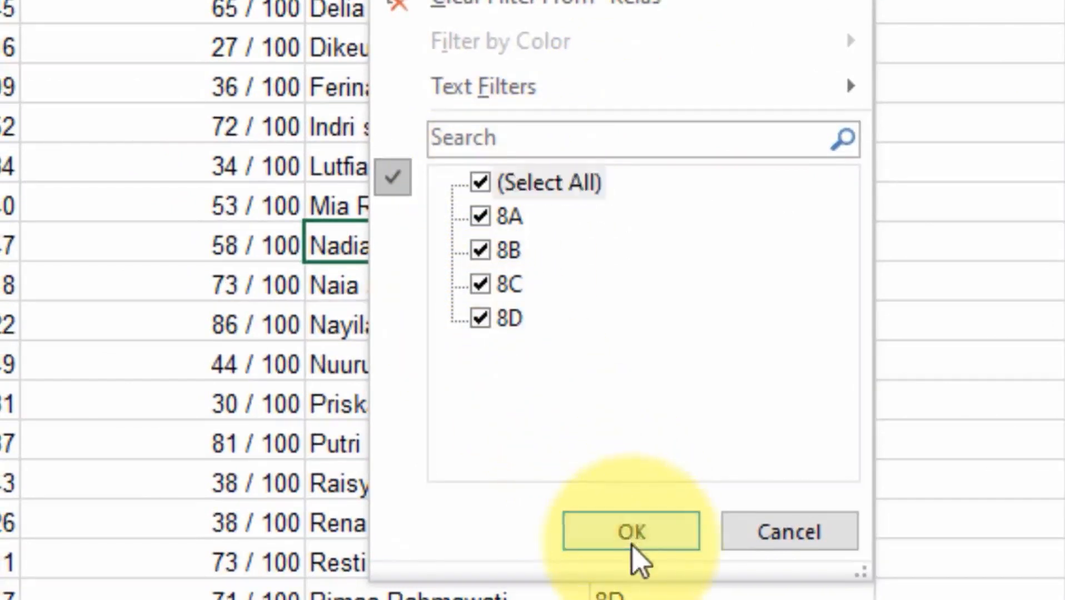
{"action": "left_click", "coordinate": [631, 531]}
{"action": "left_click", "coordinate": [752, 86]}
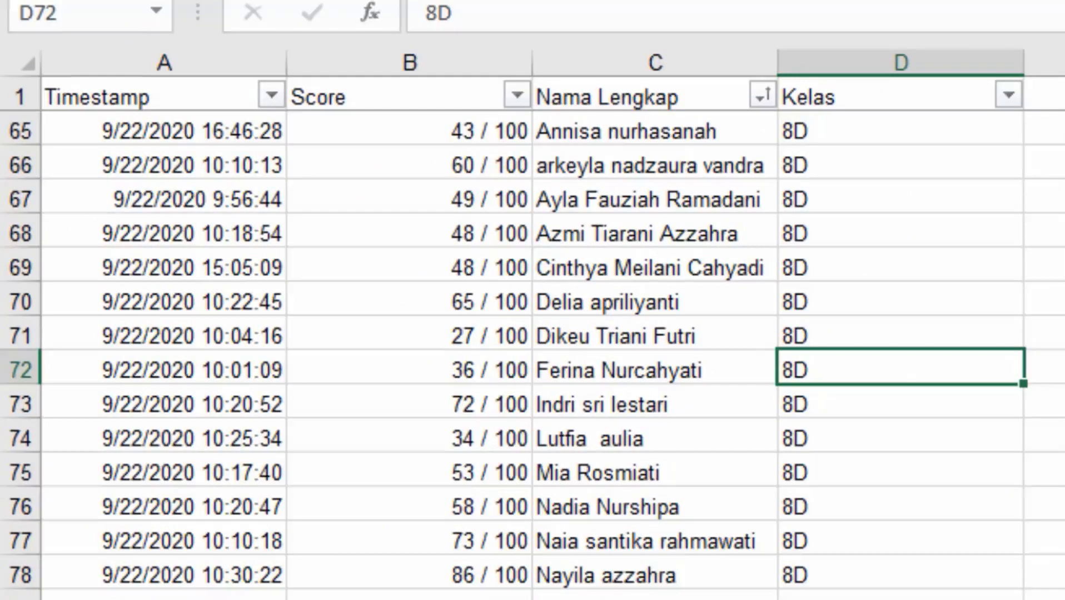
Delete the entire Timestamp column from the response table
{"action": "scroll", "coordinate": [532, 356], "scroll_direction": "up", "scroll_amount": 20}
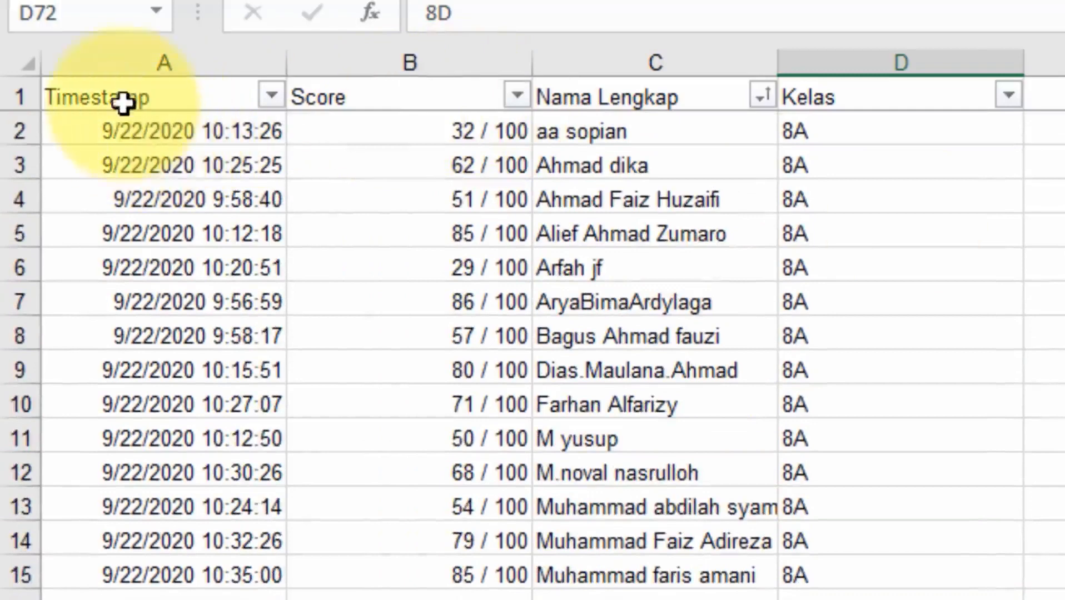
{"action": "left_click", "coordinate": [139, 56]}
{"action": "right_click", "coordinate": [139, 60]}
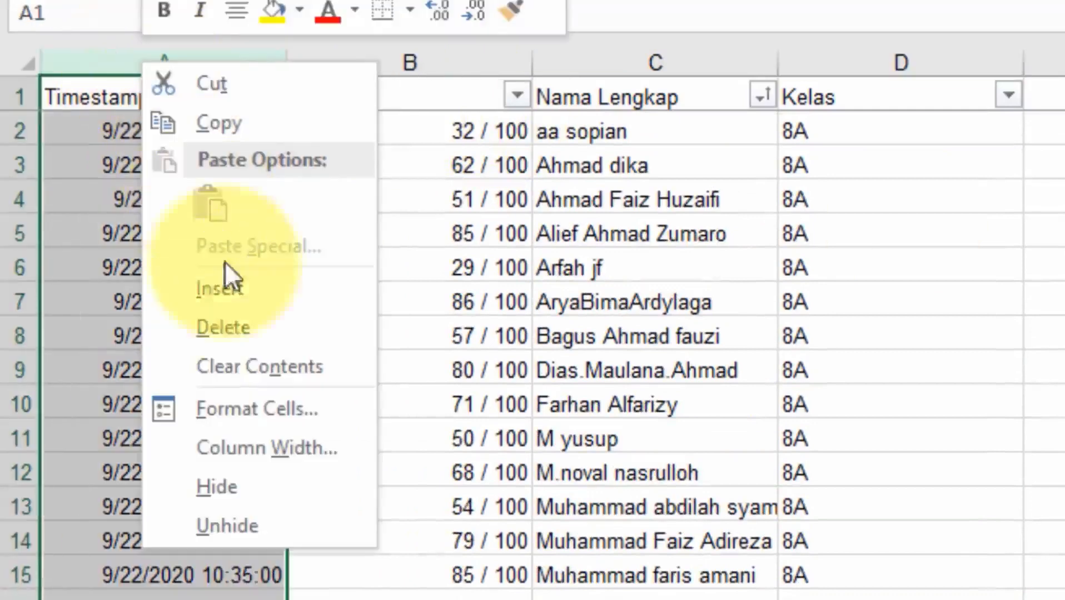
{"action": "left_click", "coordinate": [247, 327]}
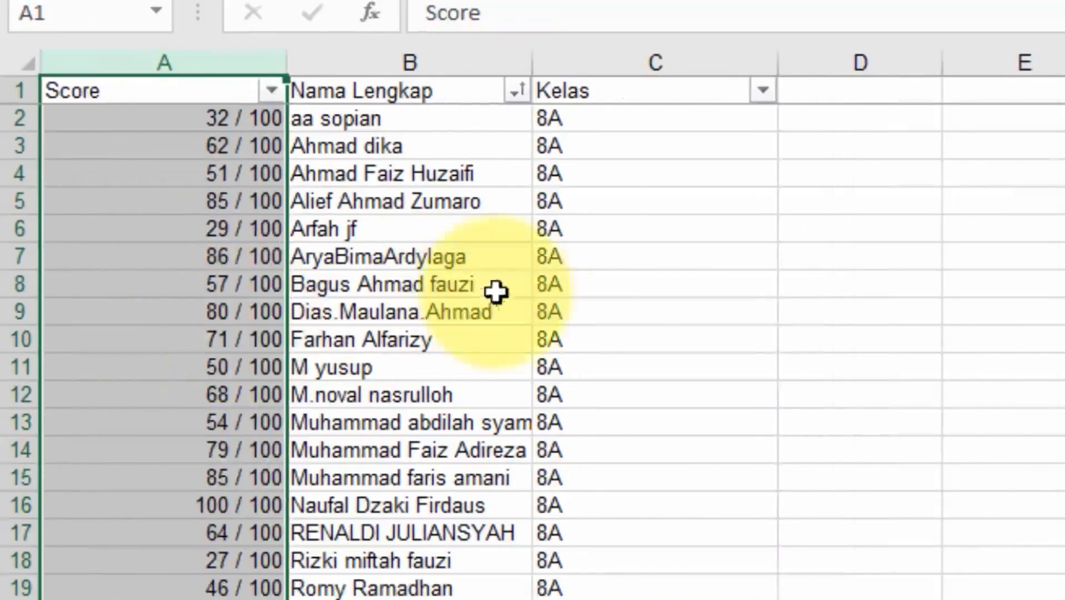
{"action": "left_click", "coordinate": [657, 276]}
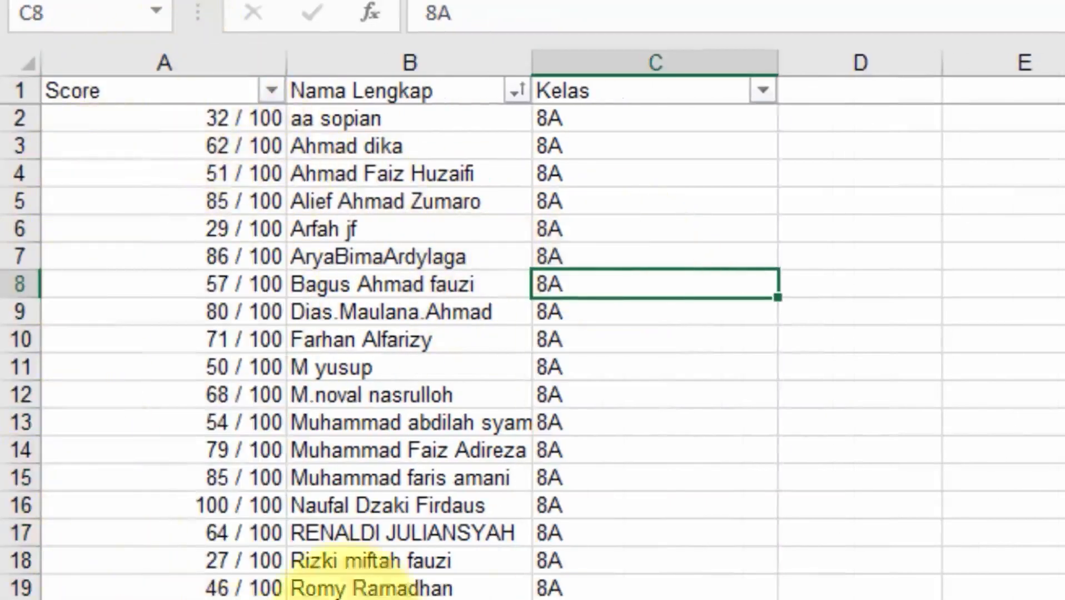
Check several score cells and set the whole Score column's number format to General, removing the "/ 100" suffix
{"action": "left_click", "coordinate": [148, 114]}
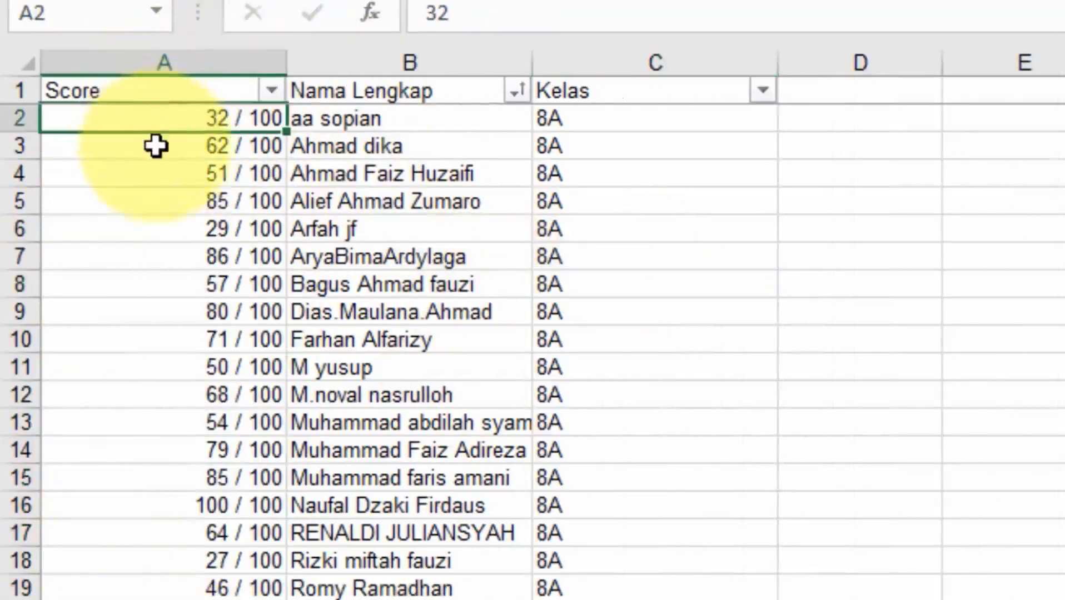
{"action": "left_click", "coordinate": [157, 171]}
{"action": "left_click", "coordinate": [169, 227]}
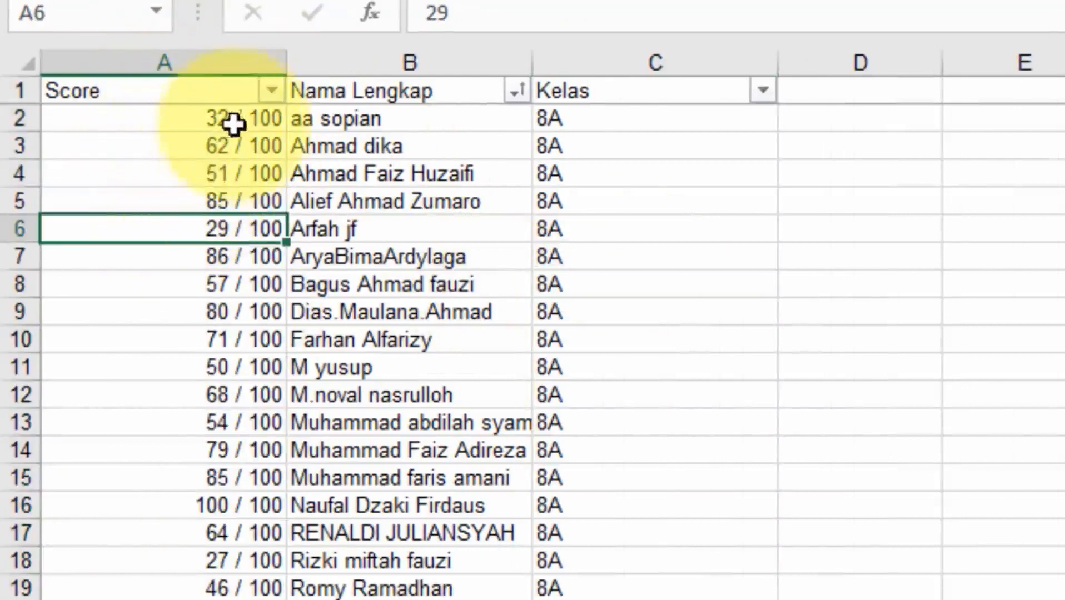
{"action": "left_click", "coordinate": [186, 114]}
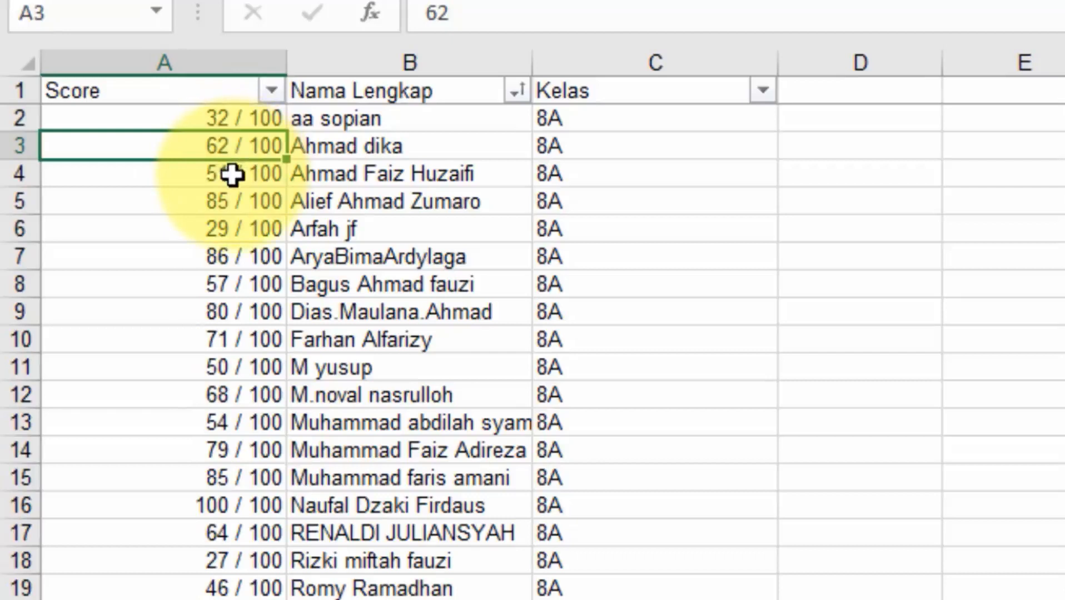
{"action": "left_click", "coordinate": [661, 311]}
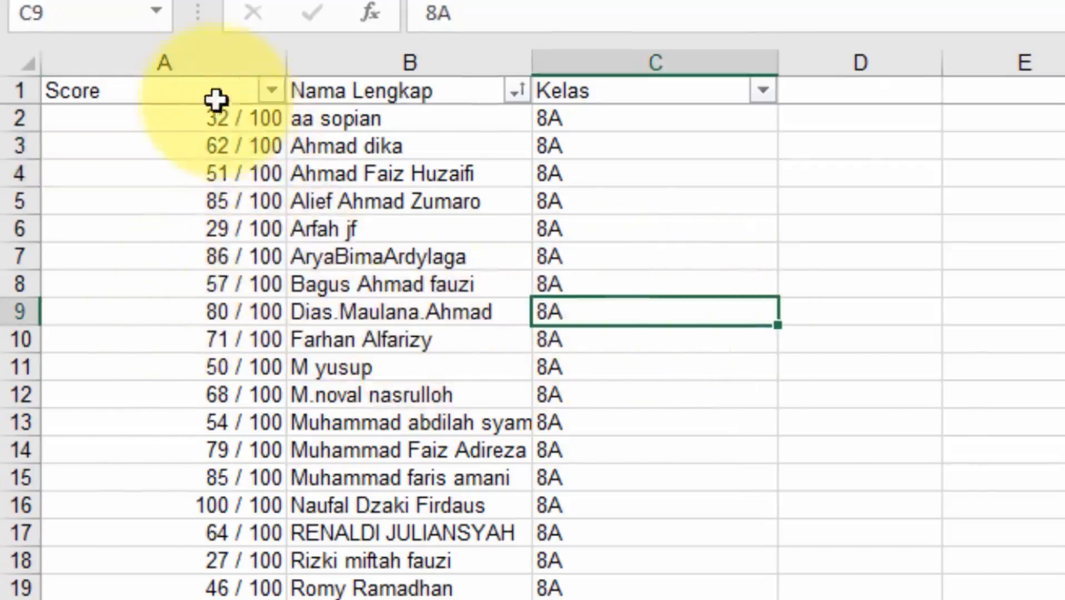
{"action": "left_click", "coordinate": [195, 55]}
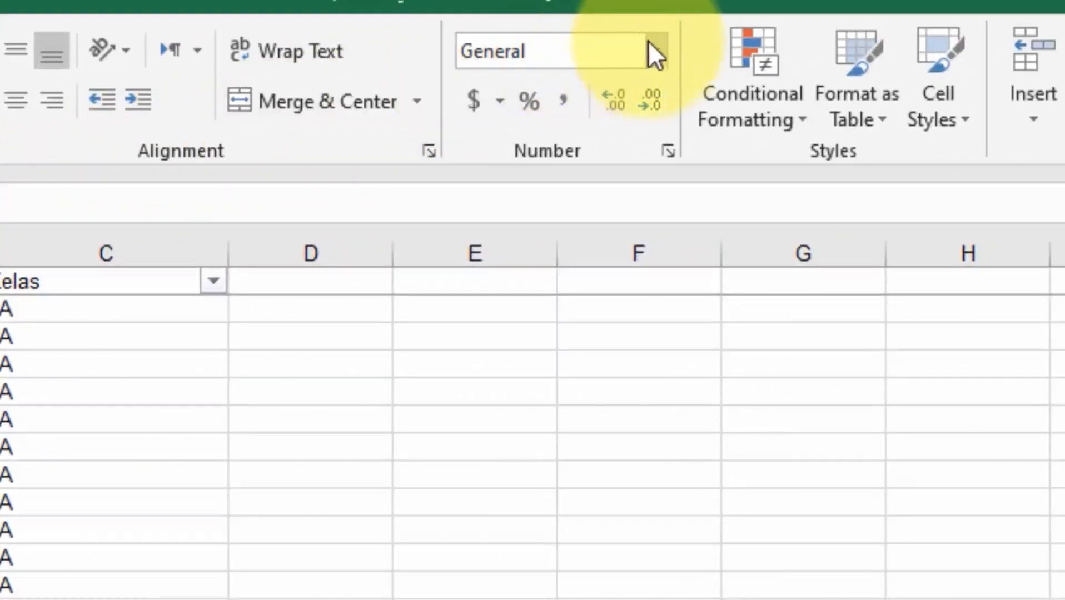
{"action": "left_click", "coordinate": [656, 51]}
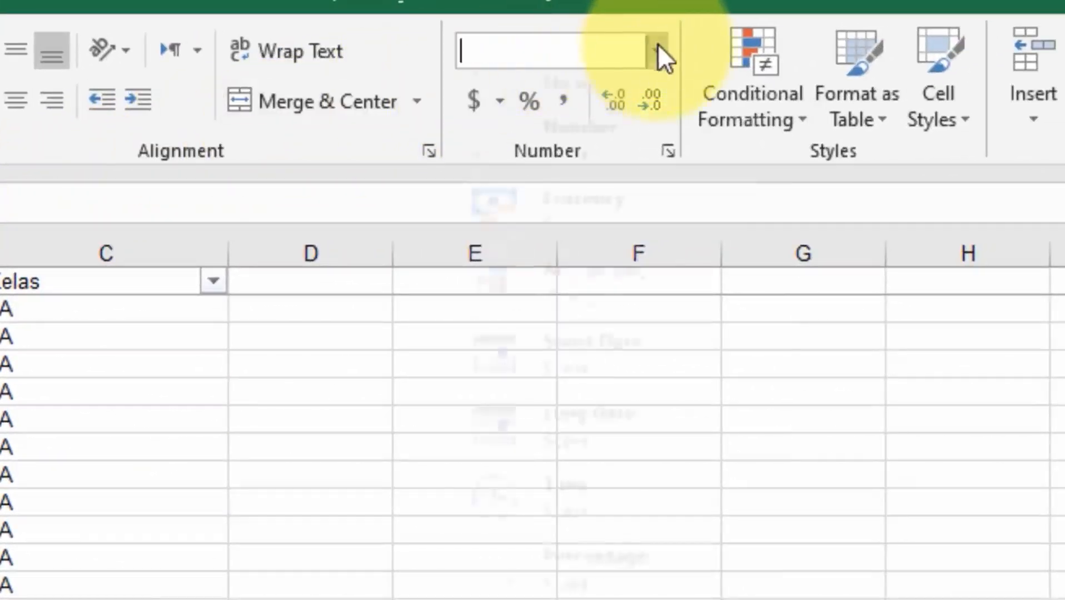
{"action": "left_click", "coordinate": [592, 107]}
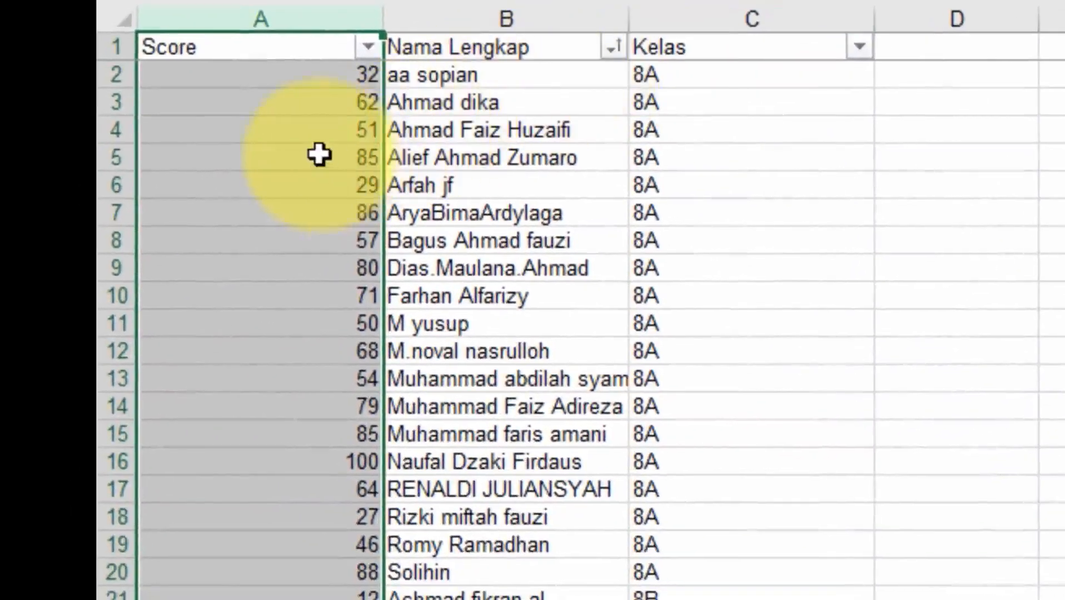
{"action": "left_click", "coordinate": [319, 154]}
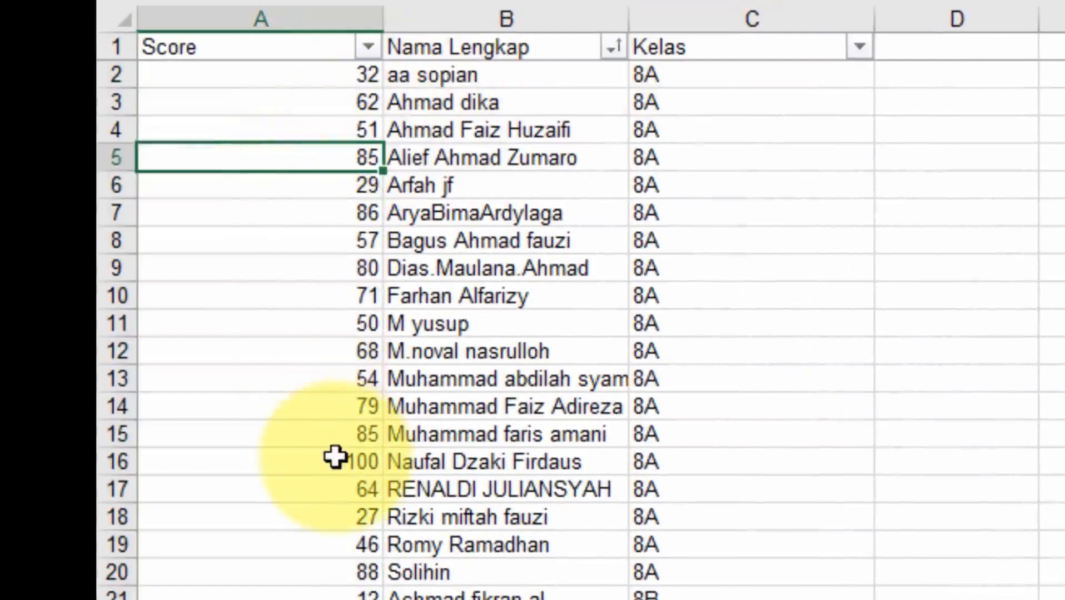
Cut the Score column and insert it after the Kelas column
{"action": "left_click", "coordinate": [350, 10]}
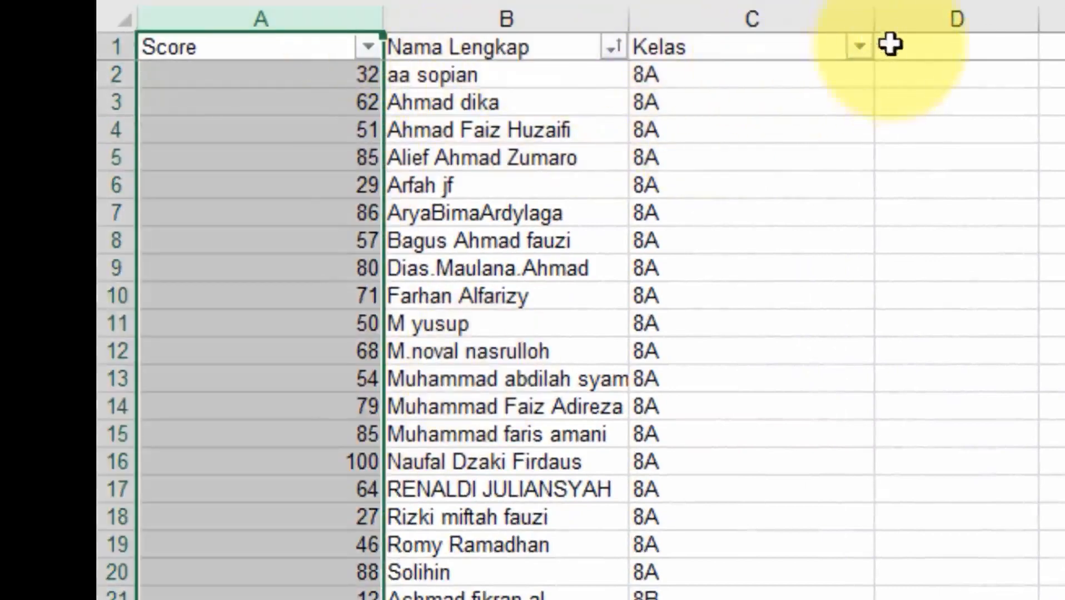
{"action": "left_click", "coordinate": [912, 36]}
{"action": "right_click", "coordinate": [311, 7]}
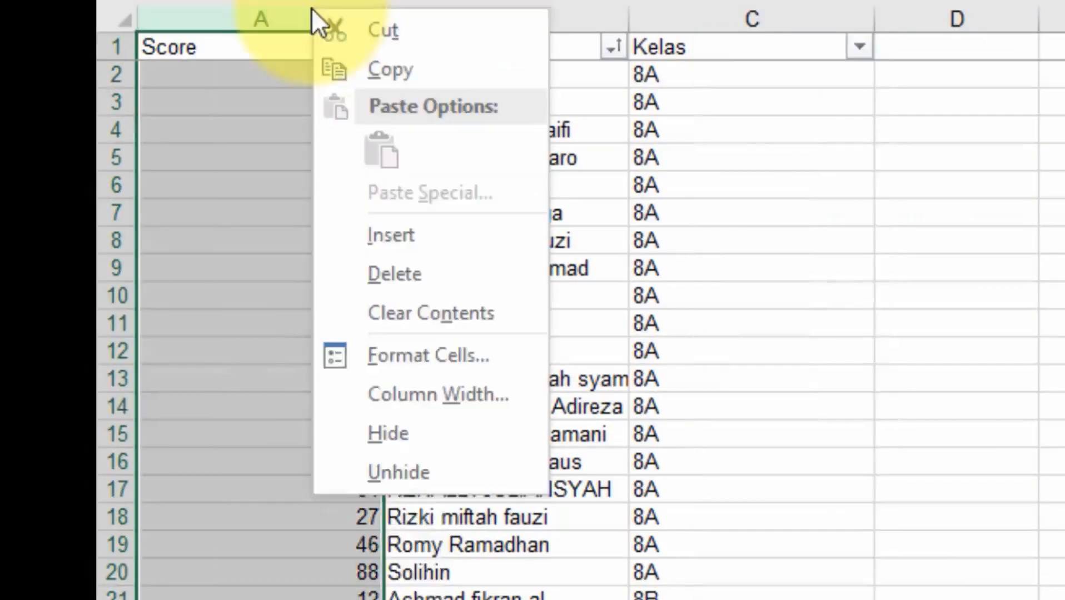
{"action": "left_click", "coordinate": [388, 32]}
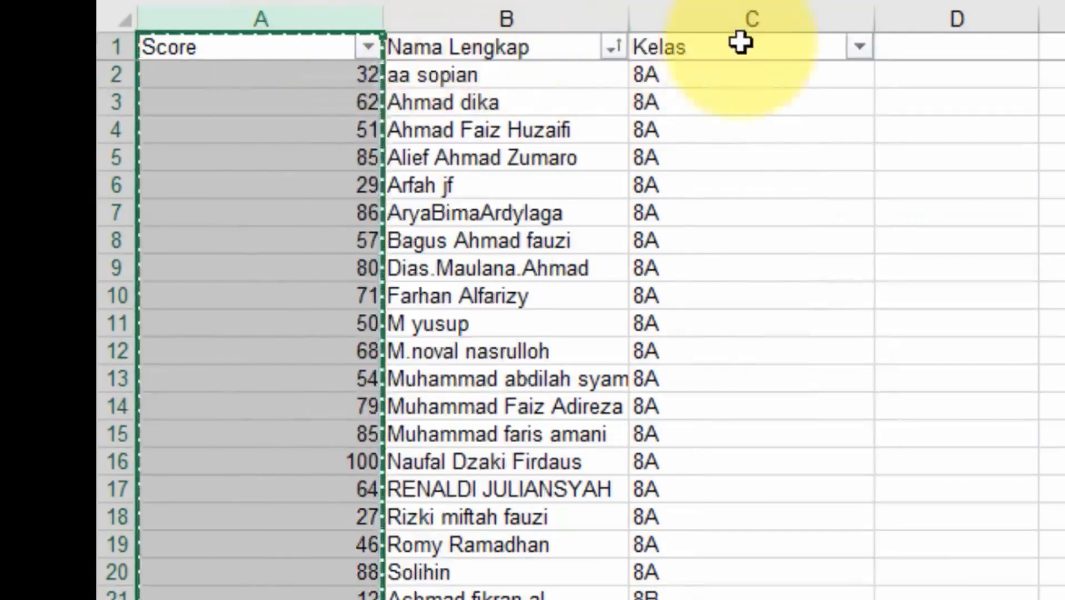
{"action": "right_click", "coordinate": [961, 13]}
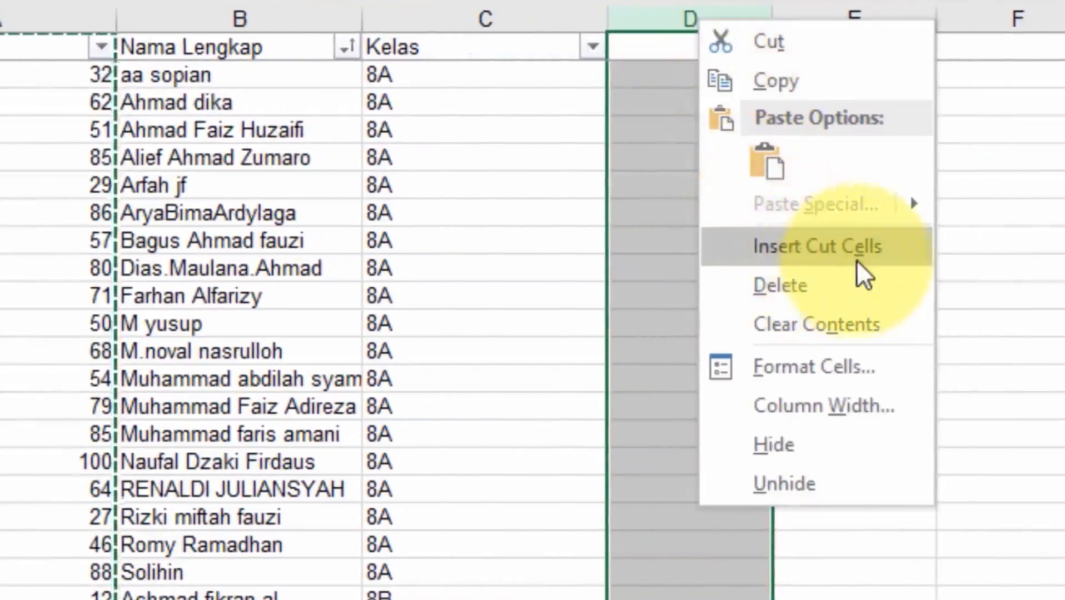
{"action": "left_click", "coordinate": [871, 259]}
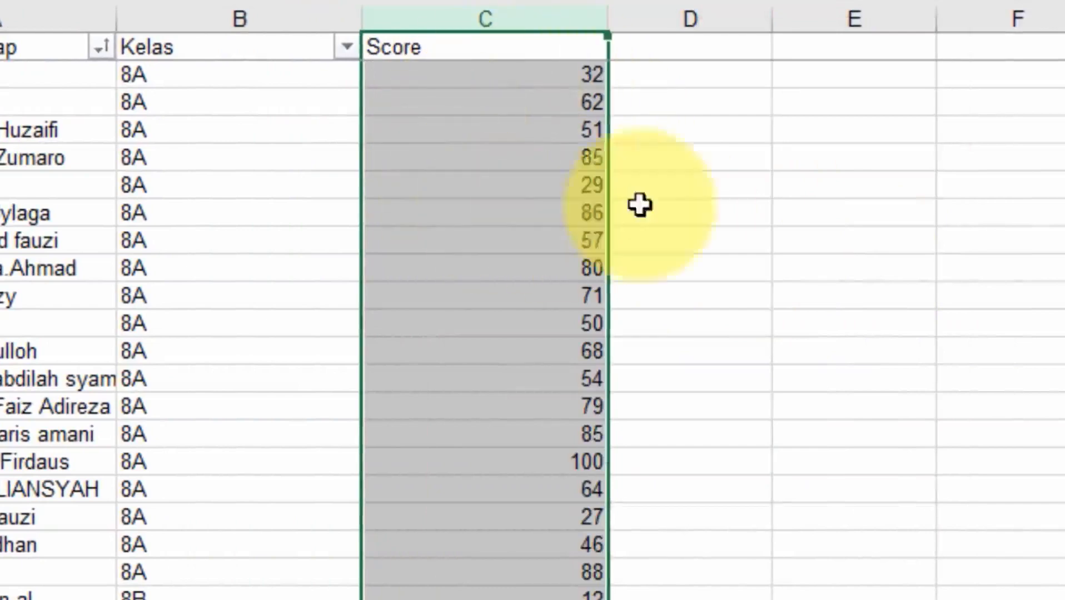
{"action": "left_click", "coordinate": [610, 241]}
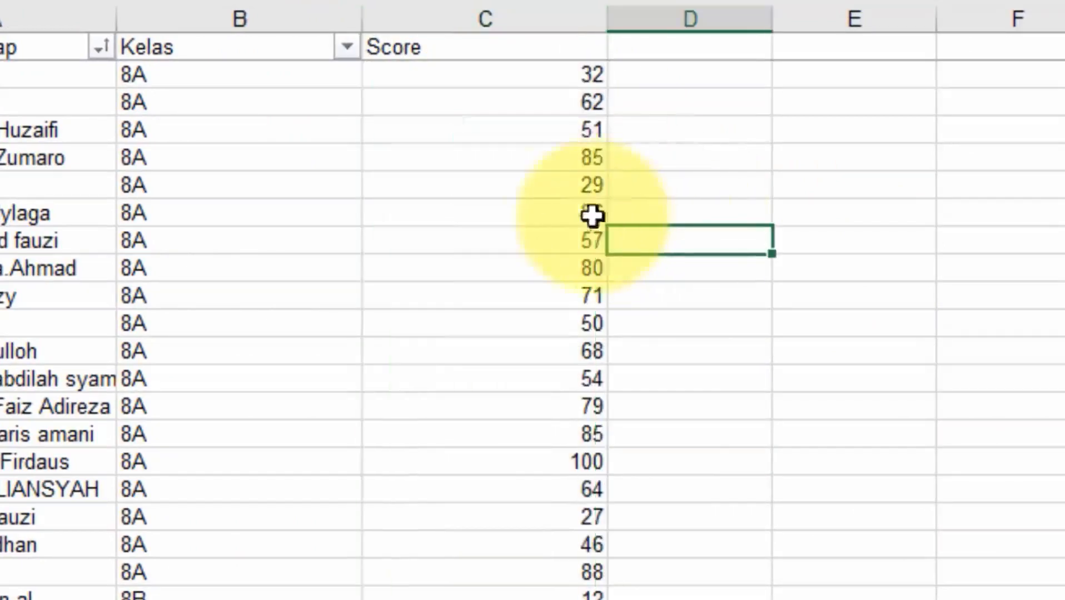
Rename the Score column header as "Nilai"
{"action": "left_click", "coordinate": [456, 99]}
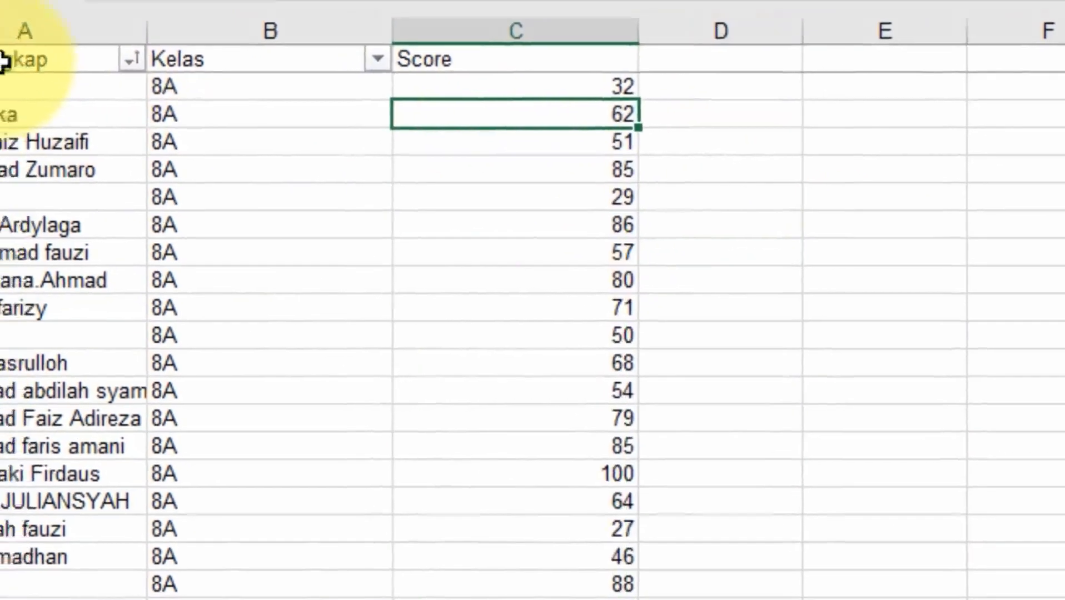
{"action": "left_click", "coordinate": [7, 48]}
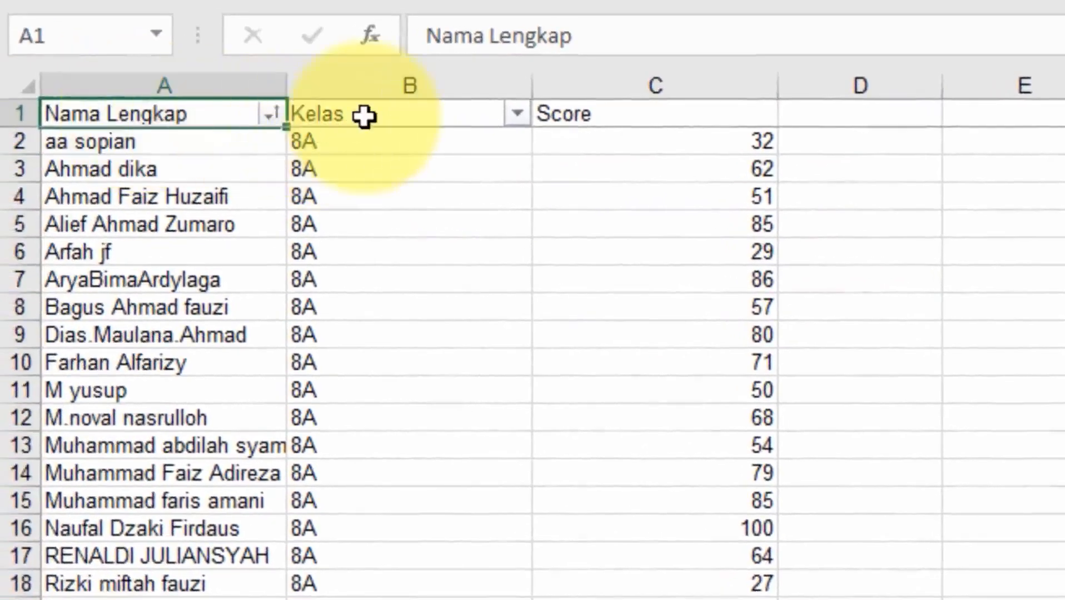
{"action": "left_click", "coordinate": [364, 116]}
{"action": "left_click", "coordinate": [570, 114]}
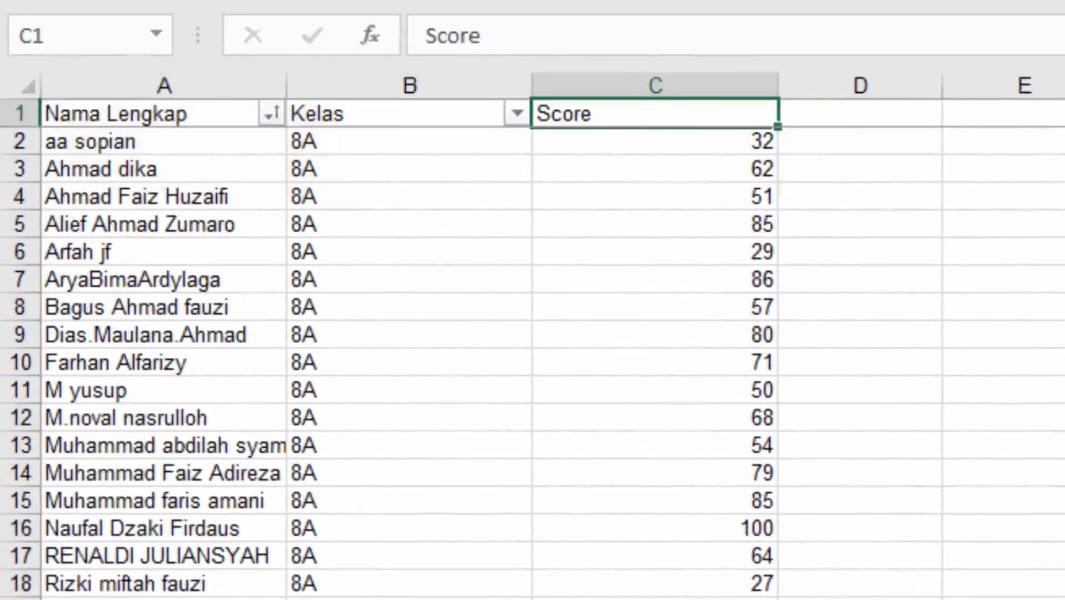
{"action": "key", "text": "Return"}
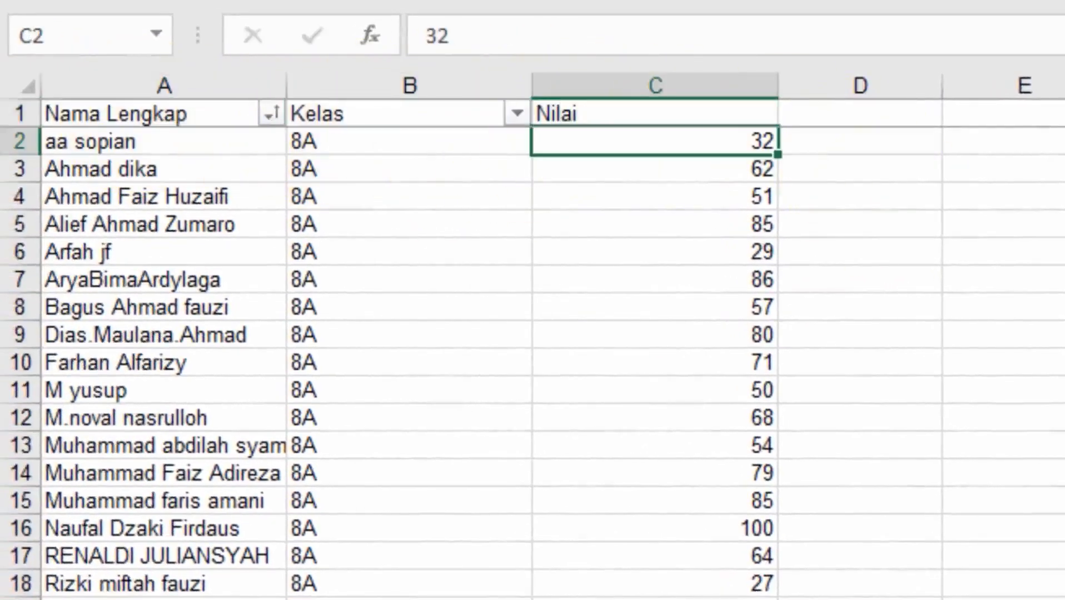
Narrow the Kelas and Nilai columns to fit their short contents
{"action": "left_click", "coordinate": [473, 159]}
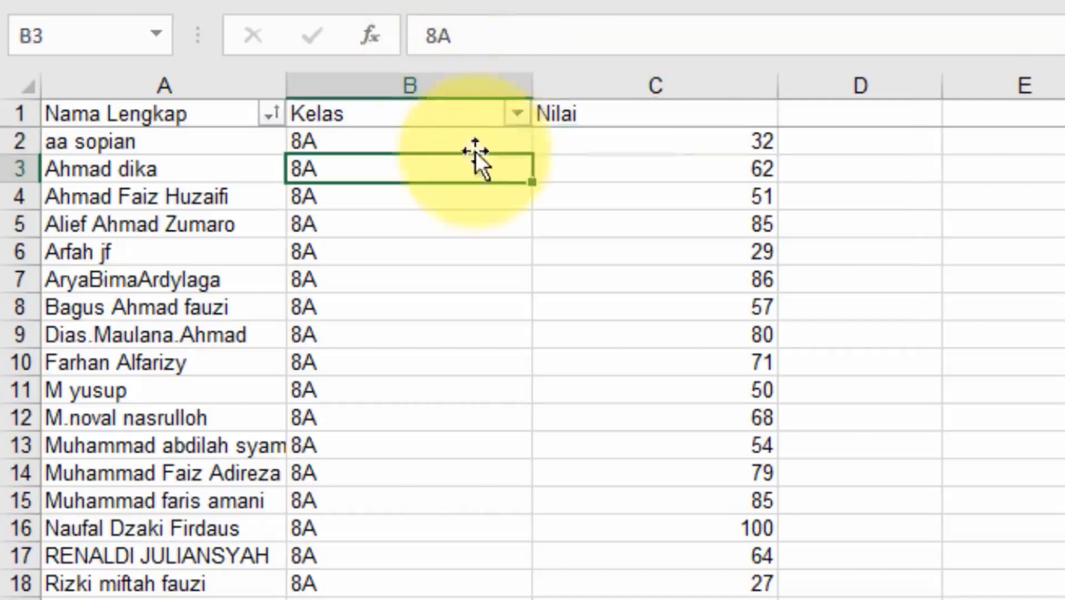
{"action": "left_click_drag", "start_coordinate": [525, 85], "coordinate": [365, 88]}
{"action": "left_click_drag", "start_coordinate": [610, 89], "coordinate": [430, 92]}
{"action": "left_click", "coordinate": [597, 196]}
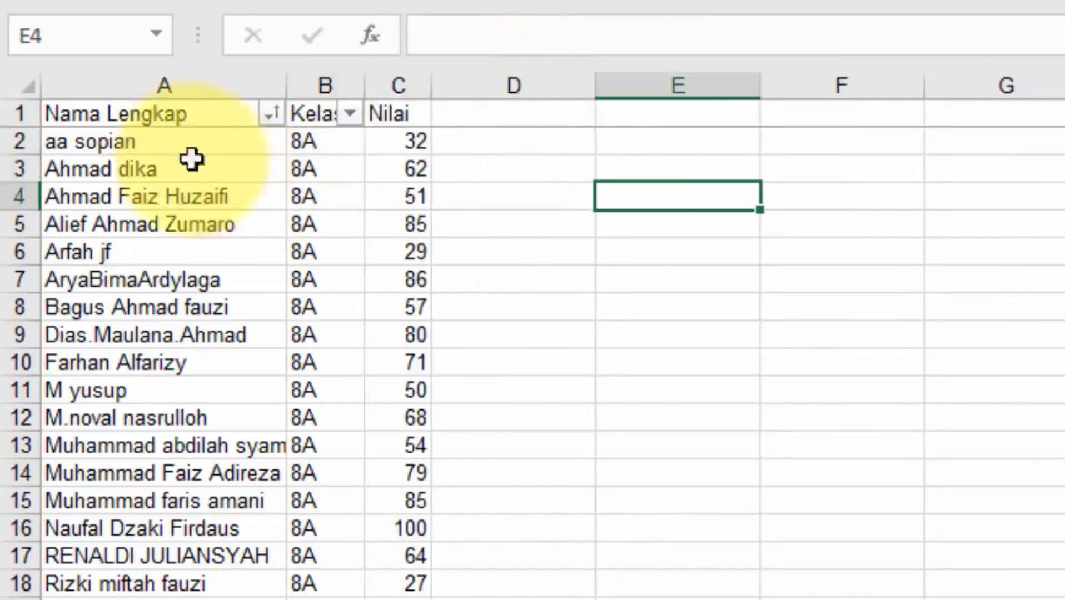
Set the row height of the whole sheet to 20
{"action": "left_click", "coordinate": [20, 85]}
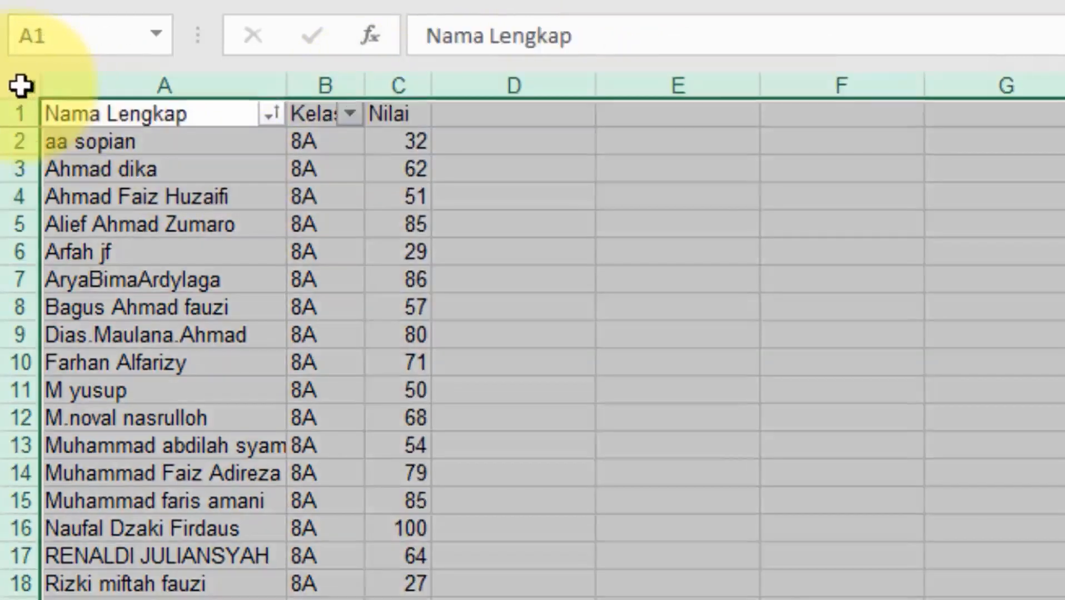
{"action": "right_click", "coordinate": [21, 115]}
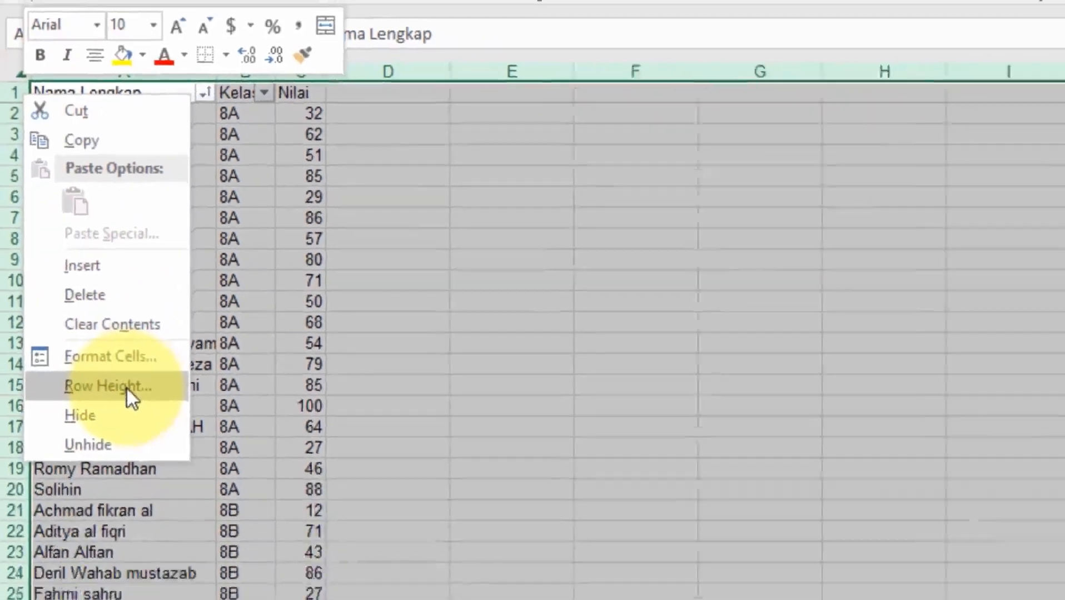
{"action": "left_click", "coordinate": [166, 500]}
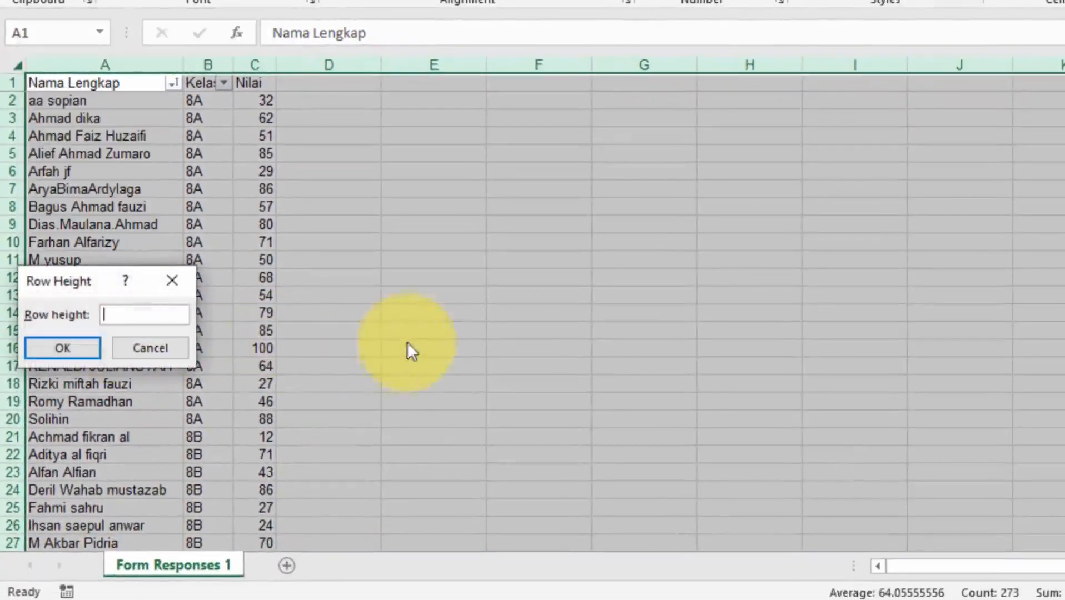
{"action": "type", "text": "20"}
{"action": "key", "text": "Return"}
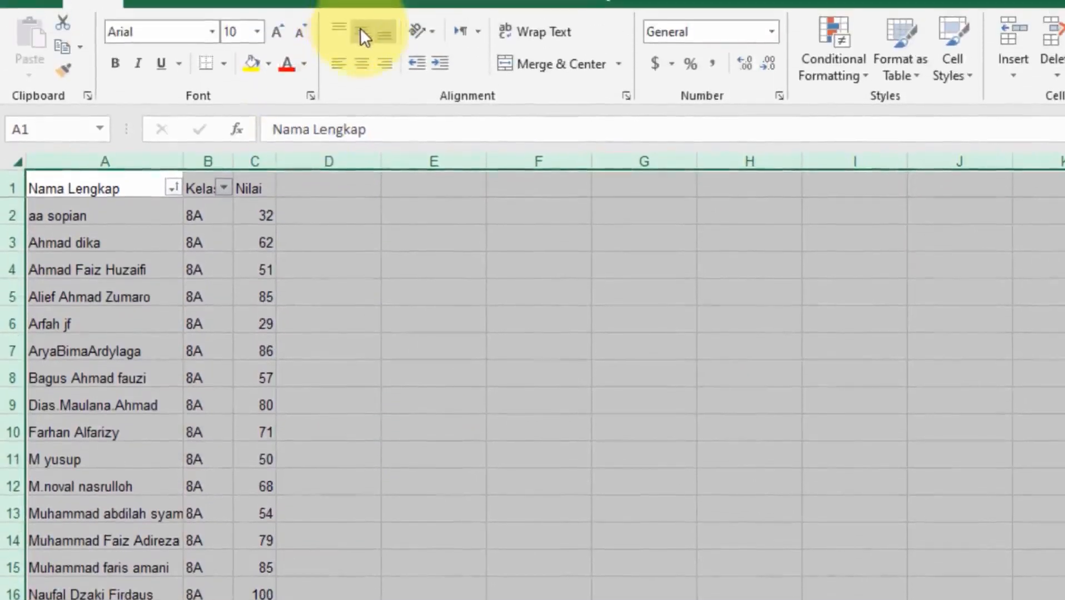
Align all cells of the sheet to the middle vertically and center them horizontally
{"action": "left_click", "coordinate": [361, 31]}
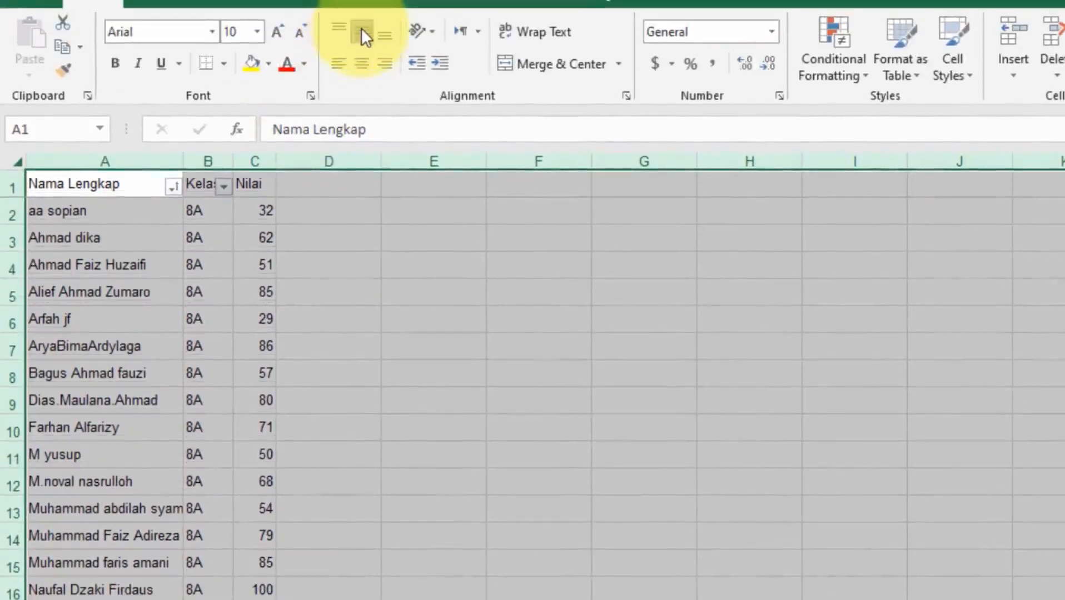
{"action": "left_click", "coordinate": [366, 62]}
{"action": "left_click", "coordinate": [315, 208]}
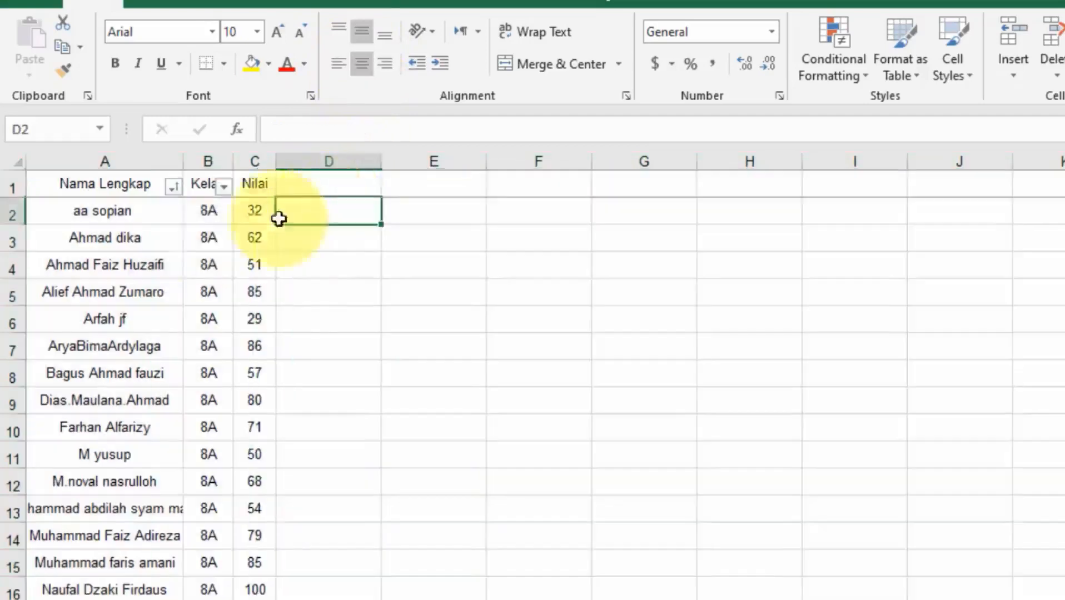
Left-align the Nama Lengkap column and center only its header cell
{"action": "left_click", "coordinate": [155, 269]}
{"action": "left_click", "coordinate": [130, 161]}
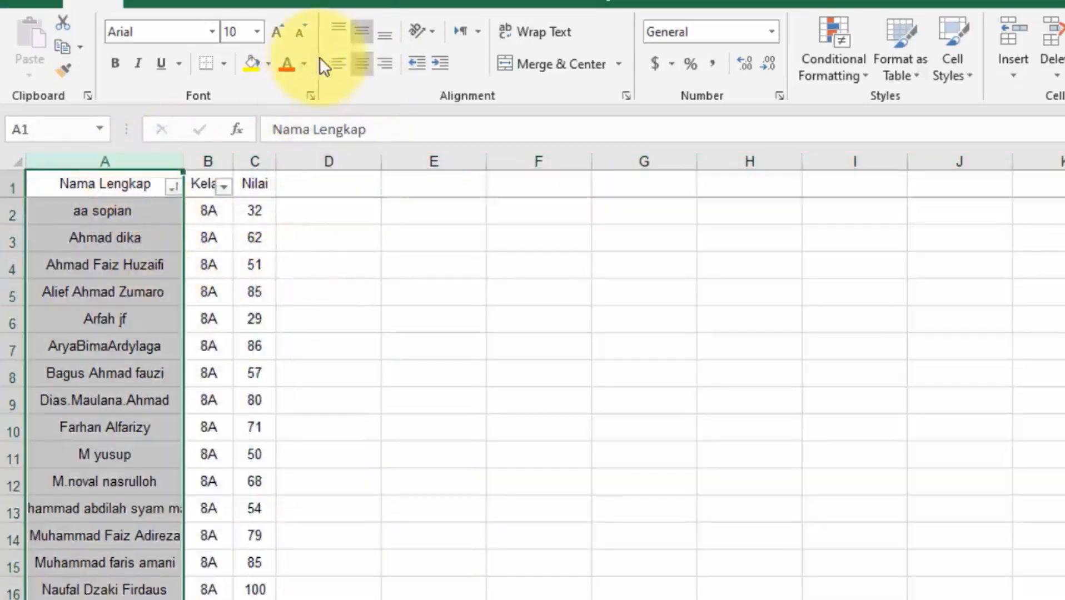
{"action": "left_click", "coordinate": [337, 63]}
{"action": "left_click", "coordinate": [119, 183]}
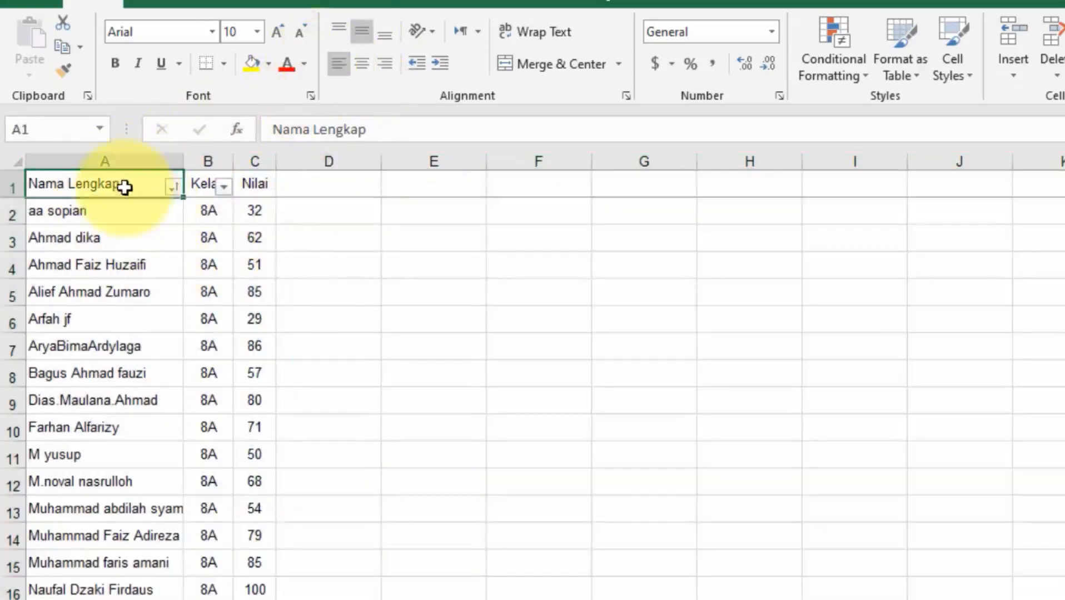
{"action": "left_click", "coordinate": [361, 62]}
{"action": "left_click", "coordinate": [328, 210]}
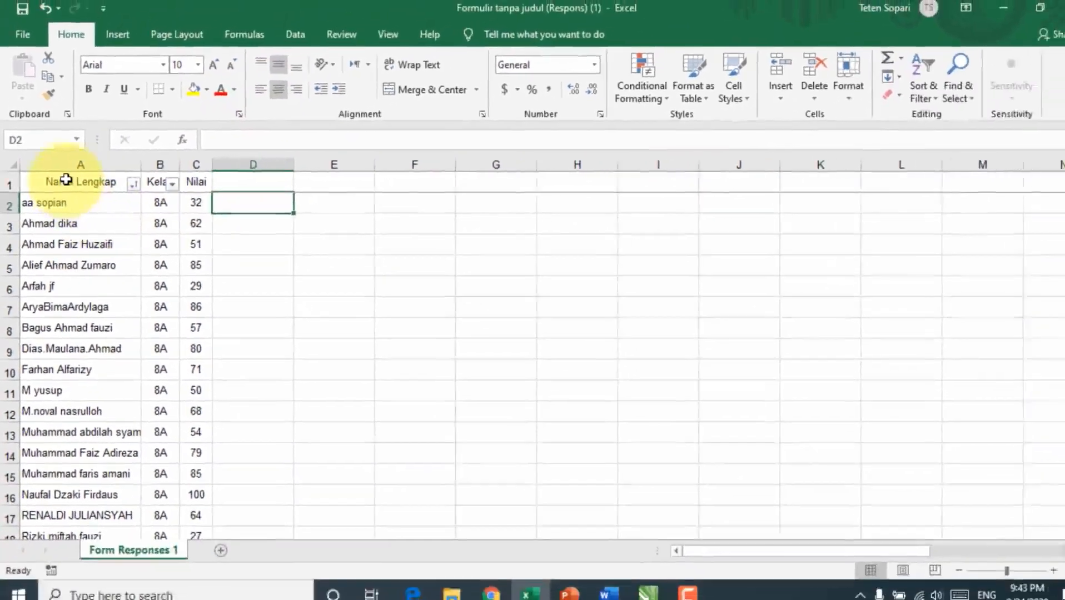
Apply all borders to the table from the header row through row 91, columns A to C
{"action": "left_click_drag", "start_coordinate": [66, 179], "coordinate": [187, 464]}
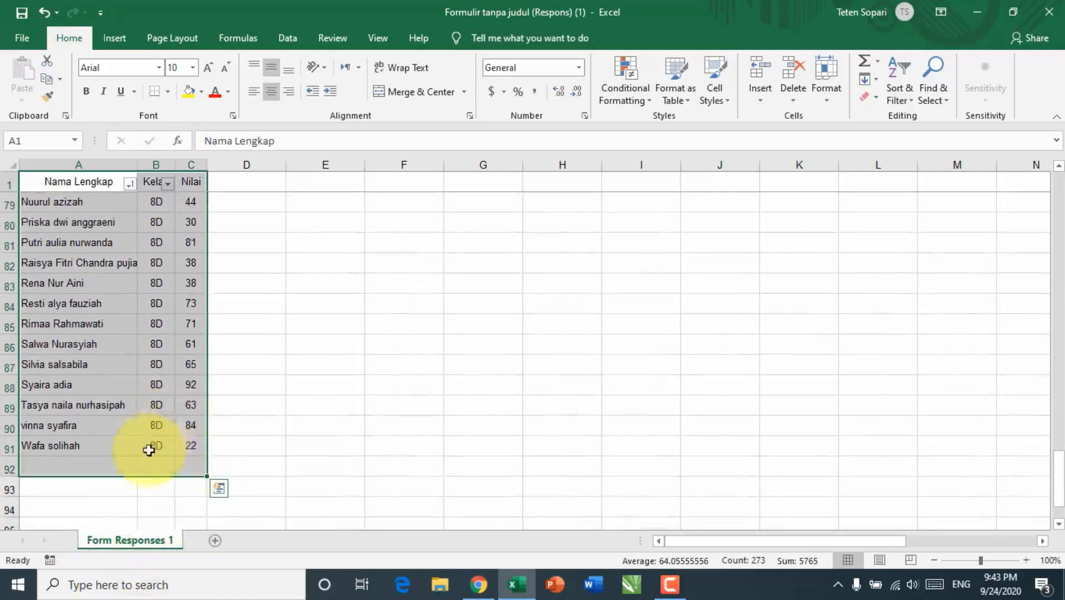
{"action": "left_click_drag", "start_coordinate": [105, 465], "coordinate": [105, 464]}
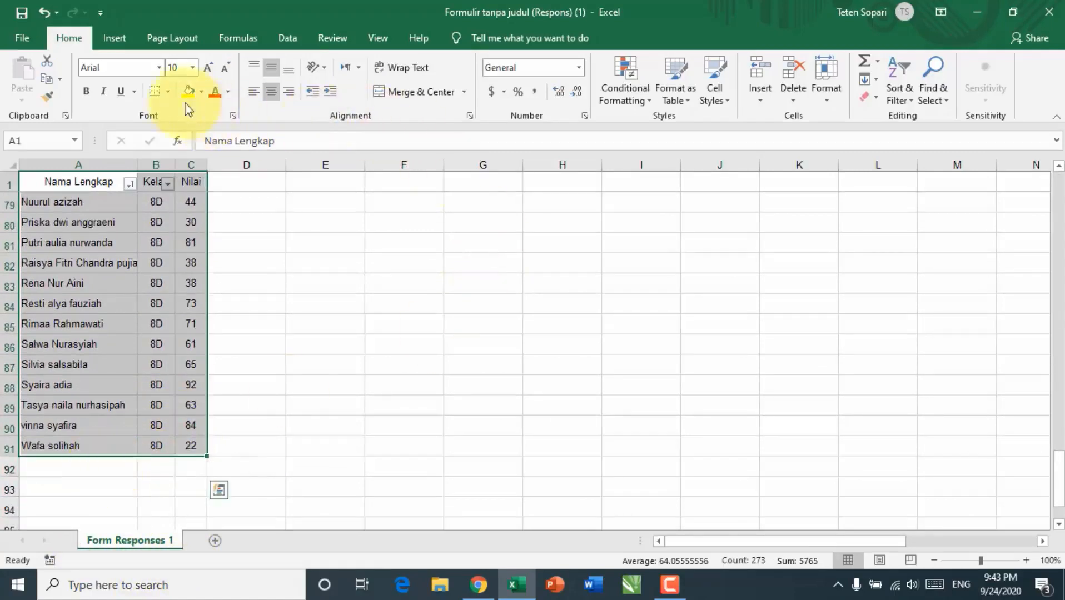
{"action": "left_click", "coordinate": [168, 92]}
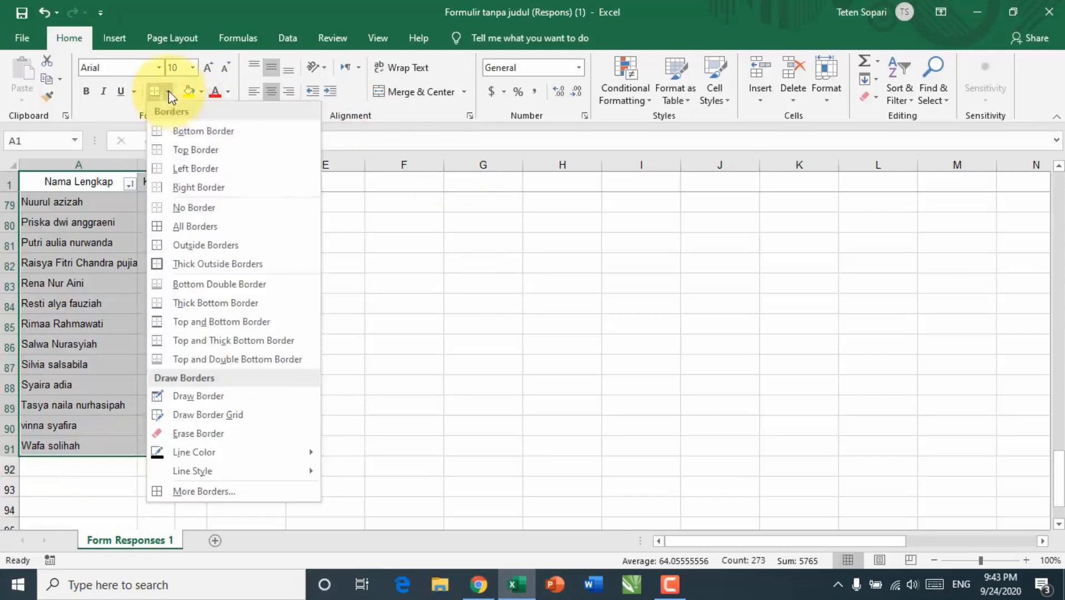
{"action": "left_click", "coordinate": [181, 226]}
{"action": "left_click", "coordinate": [84, 183]}
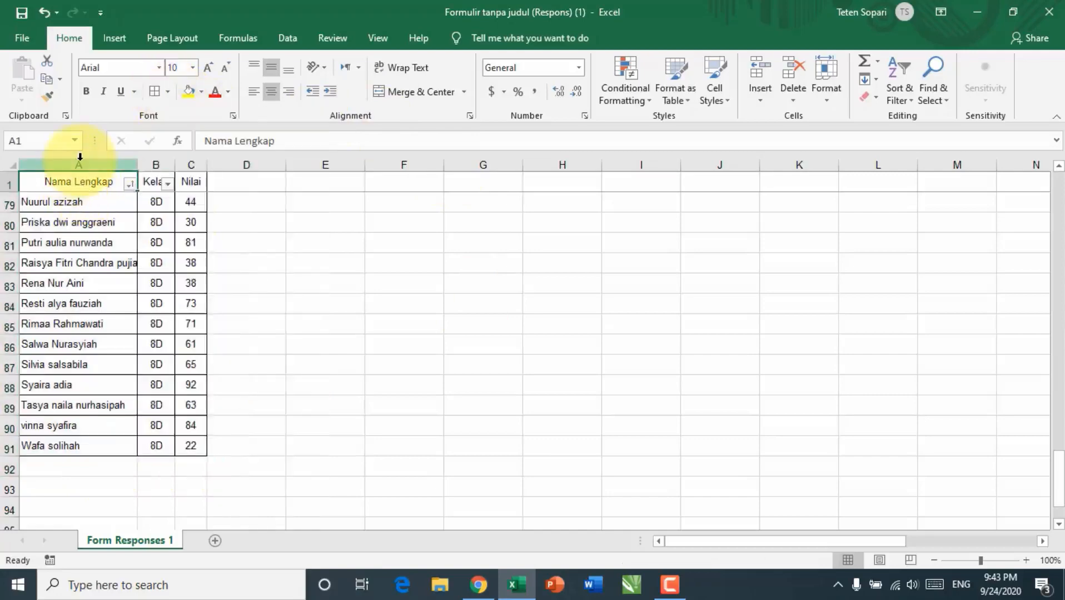
Insert a new column before Nama Lengkap and give it the header "No"
{"action": "right_click", "coordinate": [80, 156]}
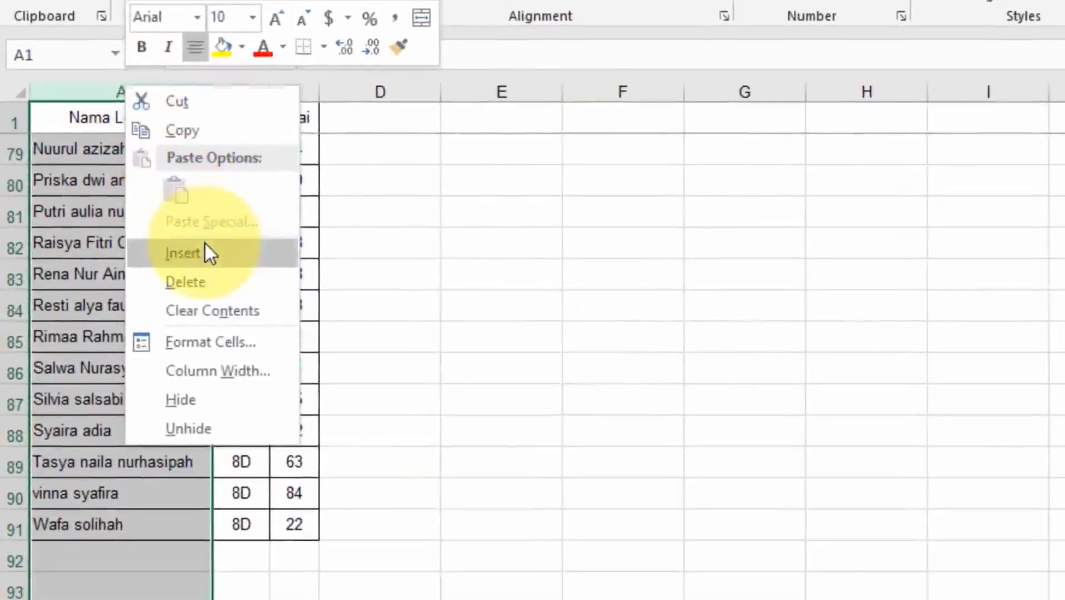
{"action": "left_click", "coordinate": [140, 265]}
{"action": "left_click", "coordinate": [124, 121]}
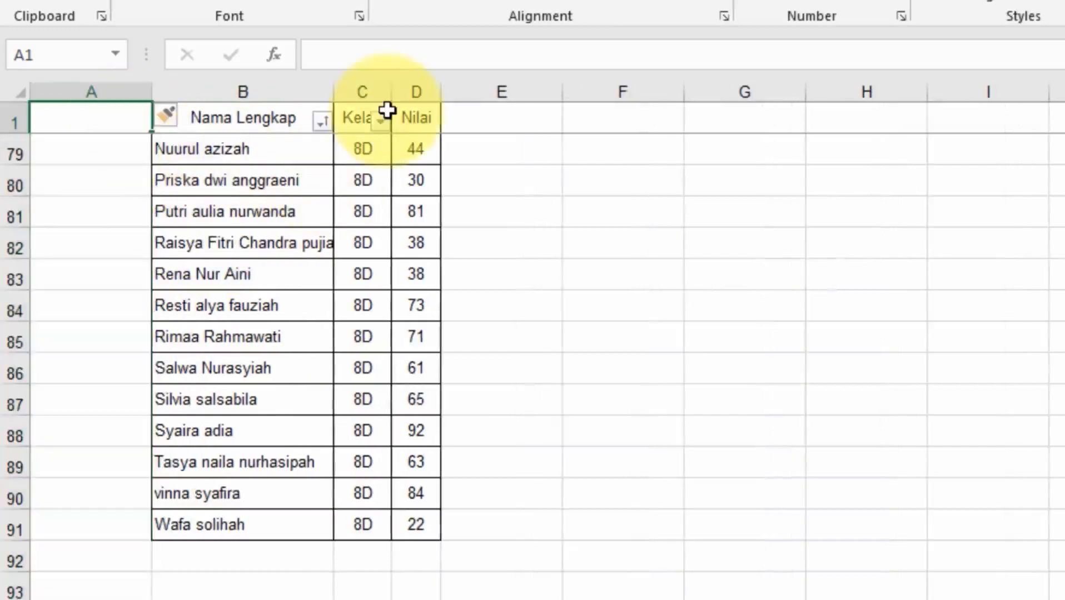
{"action": "type", "text": "No"}
{"action": "key", "text": "Return"}
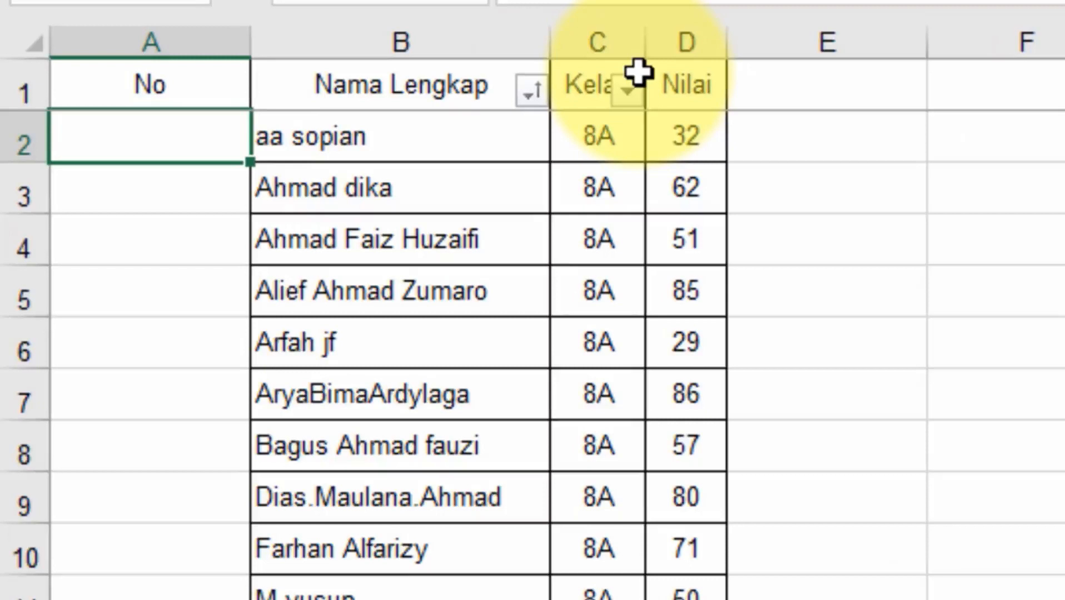
Enter 1 and 2 in the first two rows of the No column, autofill the series downward, and check the numbering
{"action": "key", "text": "Down"}
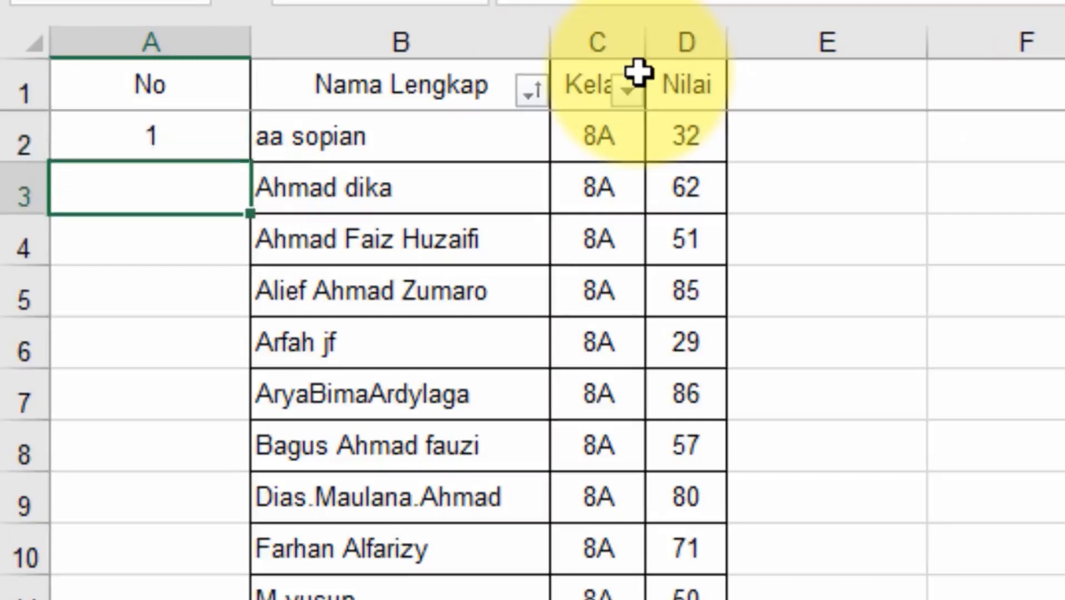
{"action": "key", "text": "Return"}
{"action": "key", "text": "Up"}
{"action": "key", "text": "Up"}
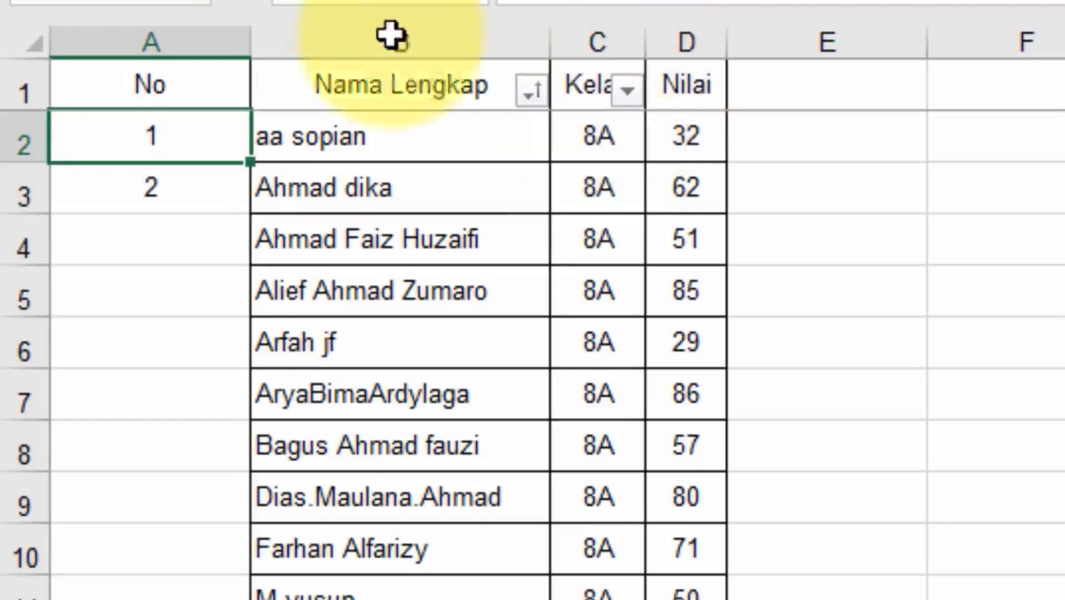
{"action": "left_click", "coordinate": [375, 223]}
{"action": "left_click_drag", "start_coordinate": [205, 142], "coordinate": [208, 189]}
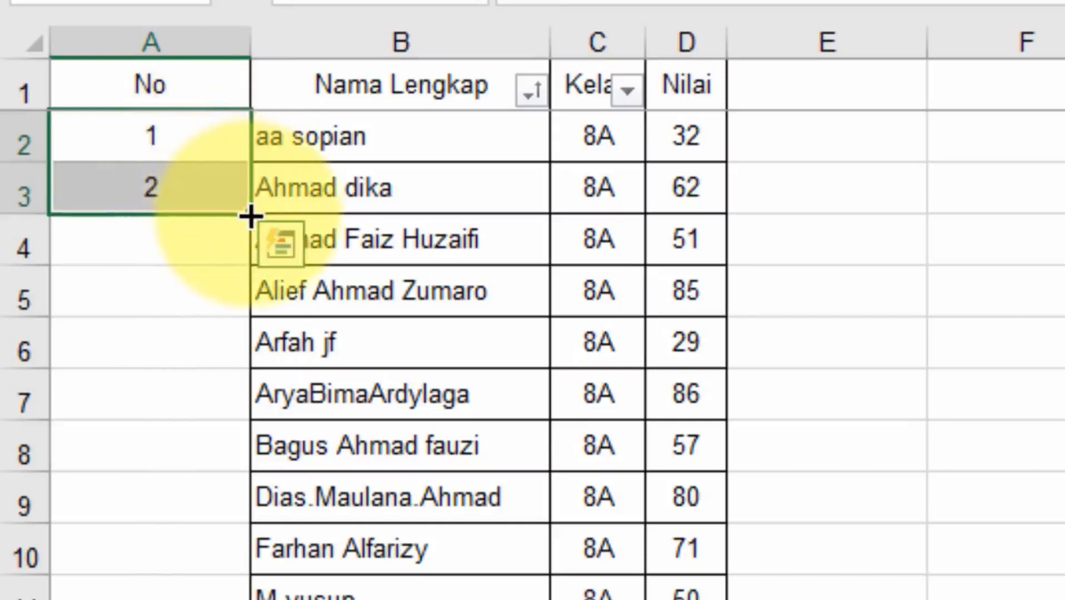
{"action": "double_click", "coordinate": [250, 217]}
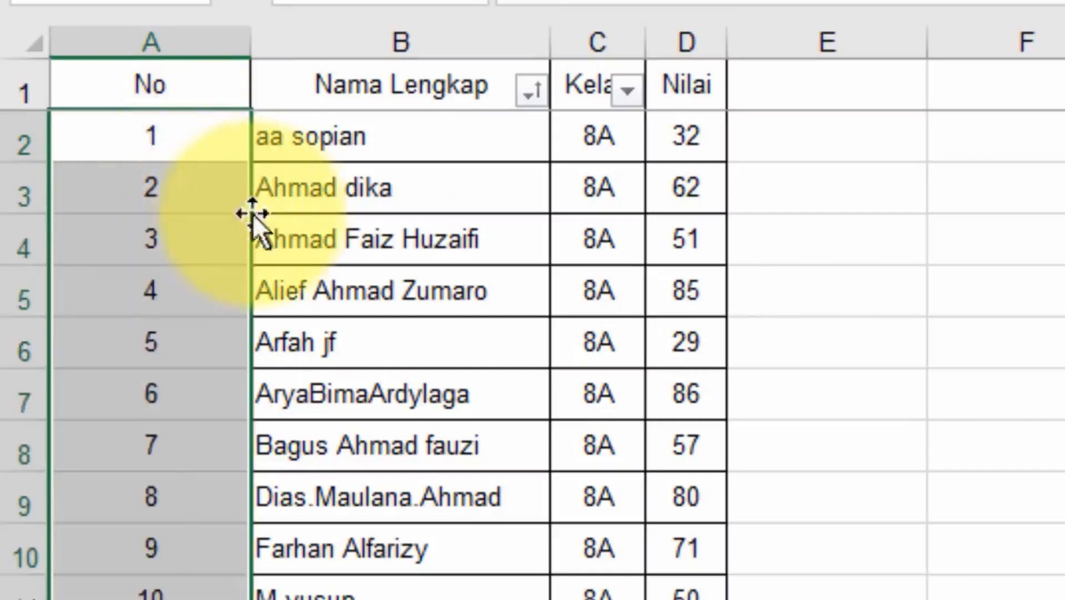
{"action": "left_click", "coordinate": [580, 500]}
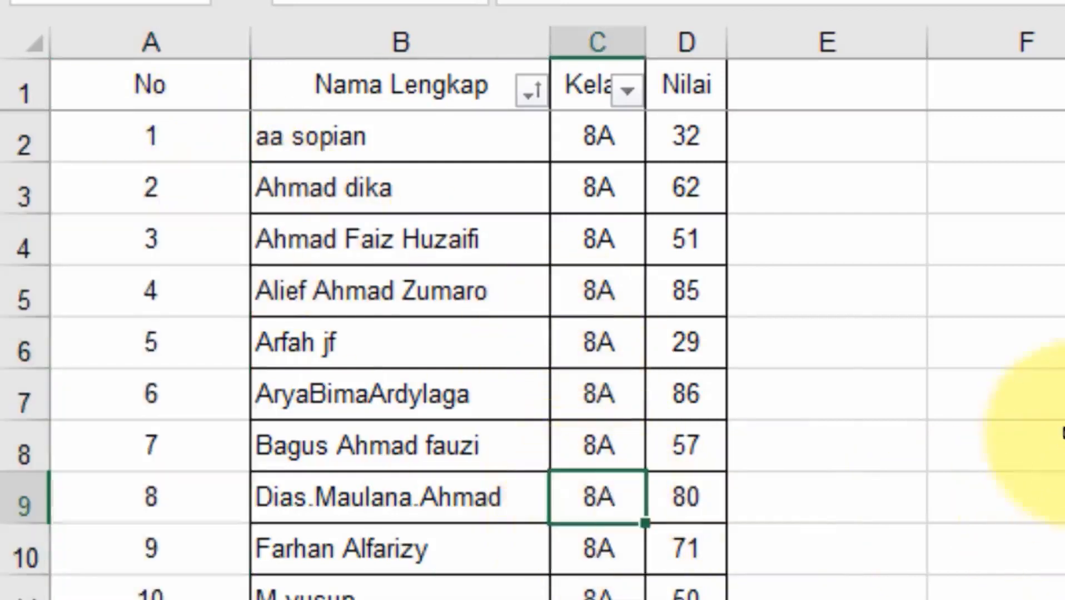
{"action": "key", "text": "Down"}
{"action": "scroll", "coordinate": [892, 297], "scroll_direction": "down", "scroll_amount": 4}
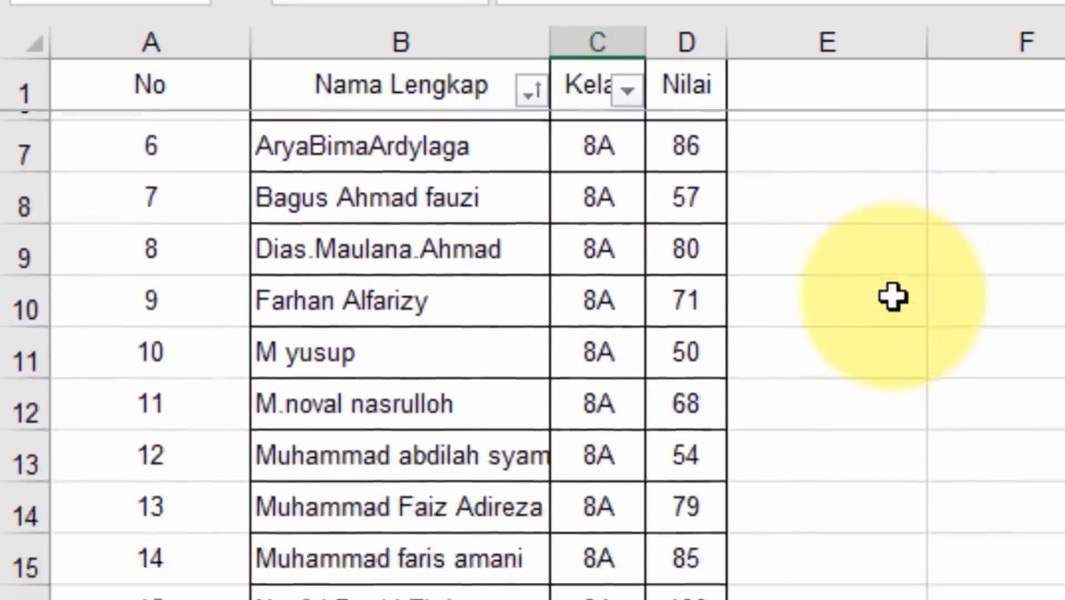
{"action": "scroll", "coordinate": [847, 294], "scroll_direction": "down", "scroll_amount": 1}
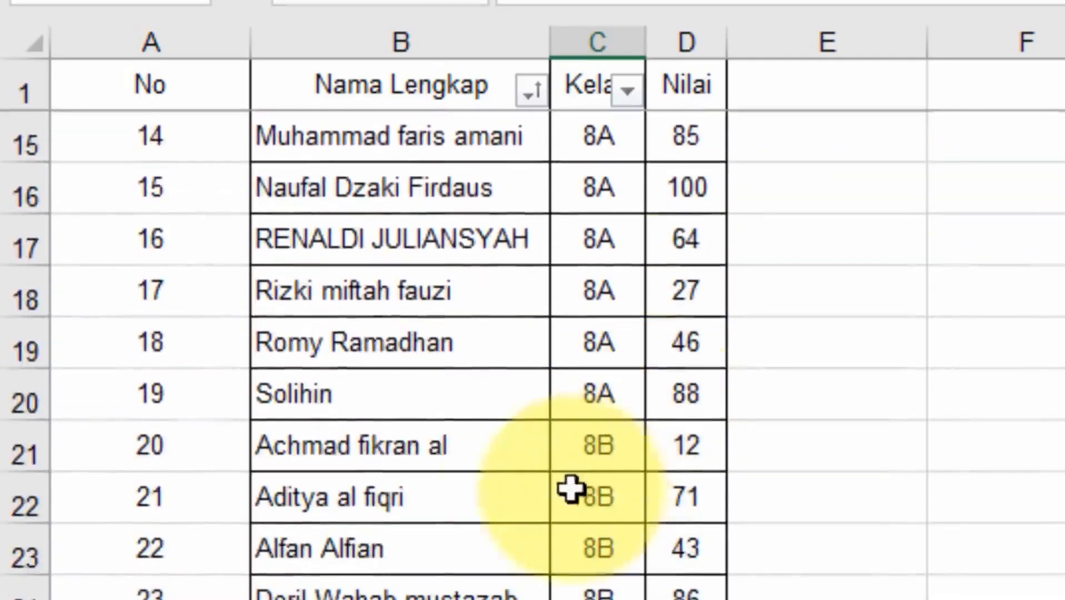
Restart the No numbering for class 8B by entering 1 and 2 in A21 and A22 and autofilling the series downward
{"action": "left_click", "coordinate": [482, 444]}
{"action": "left_click", "coordinate": [211, 442]}
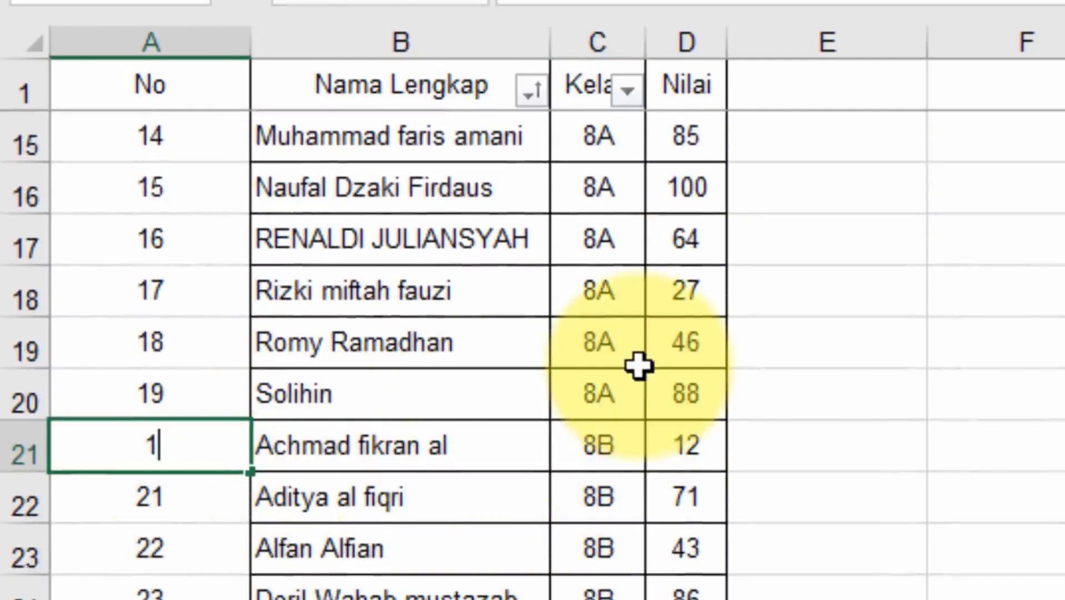
{"action": "key", "text": "Return"}
{"action": "key", "text": "Return"}
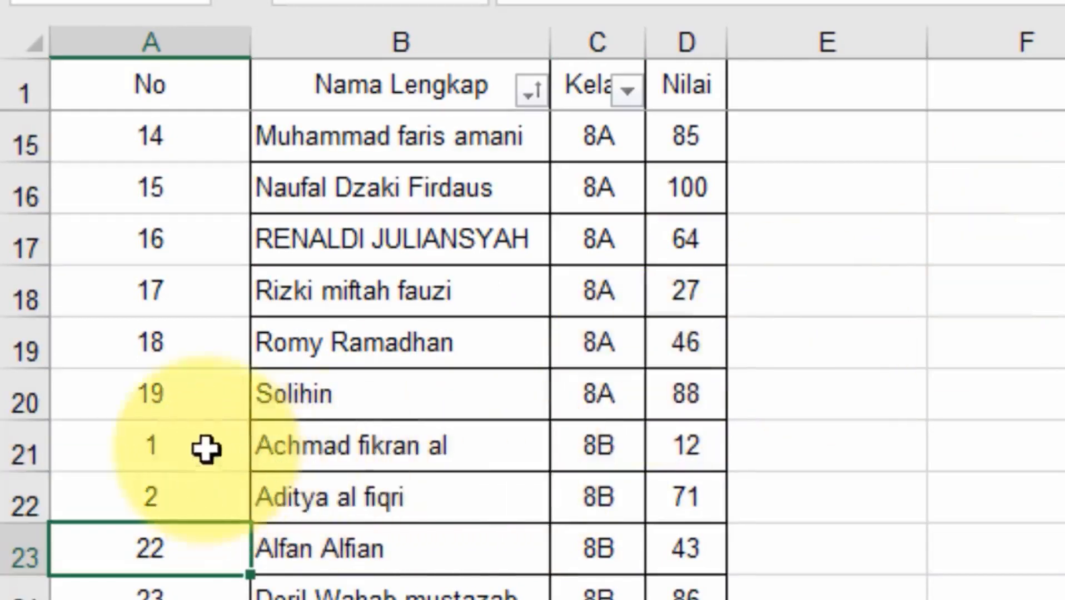
{"action": "left_click", "coordinate": [192, 462]}
{"action": "left_click_drag", "start_coordinate": [182, 471], "coordinate": [176, 495]}
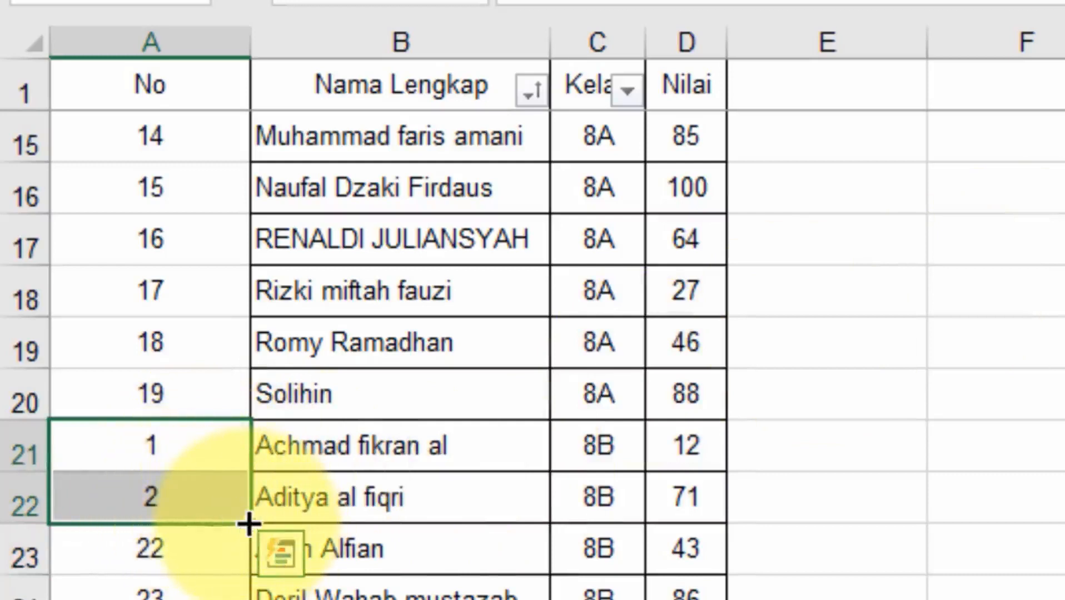
{"action": "double_click", "coordinate": [248, 524]}
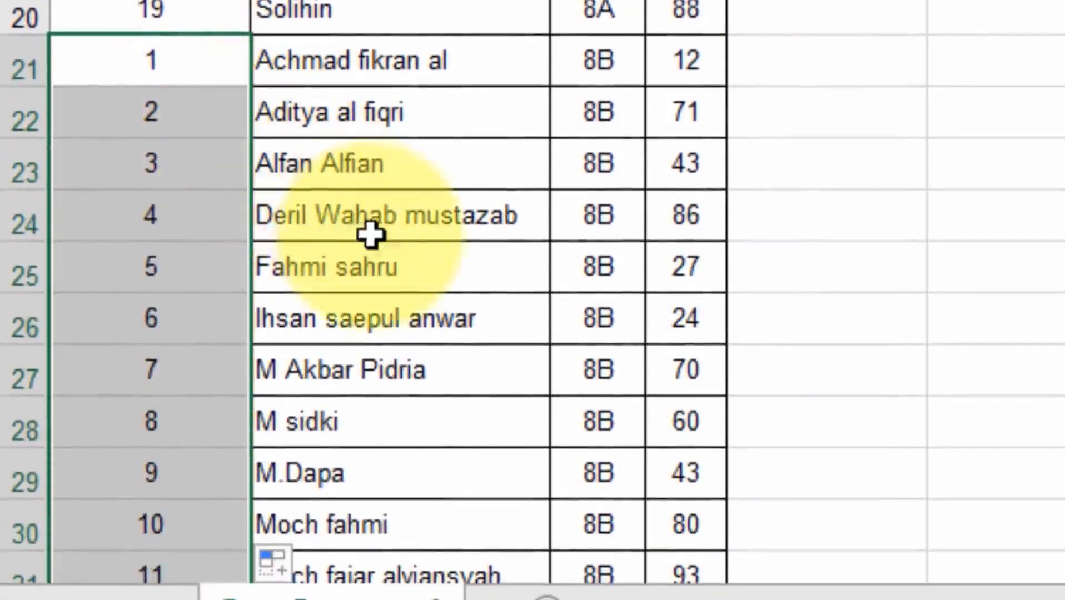
Restart the No numbering for class 8C by entering 1 and 2 in A36 and A37 and autofilling the series downward
{"action": "left_click", "coordinate": [368, 234]}
{"action": "key", "text": "Down"}
{"action": "key", "text": "Down"}
{"action": "key", "text": "Down"}
{"action": "key", "text": "Down"}
{"action": "key", "text": "Down"}
{"action": "key", "text": "Down"}
{"action": "key", "text": "Down"}
{"action": "key", "text": "Down"}
{"action": "key", "text": "Down"}
{"action": "key", "text": "Down"}
{"action": "key", "text": "Down"}
{"action": "key", "text": "Down"}
{"action": "key", "text": "Down"}
{"action": "key", "text": "Down"}
{"action": "key", "text": "Down"}
{"action": "key", "text": "Down"}
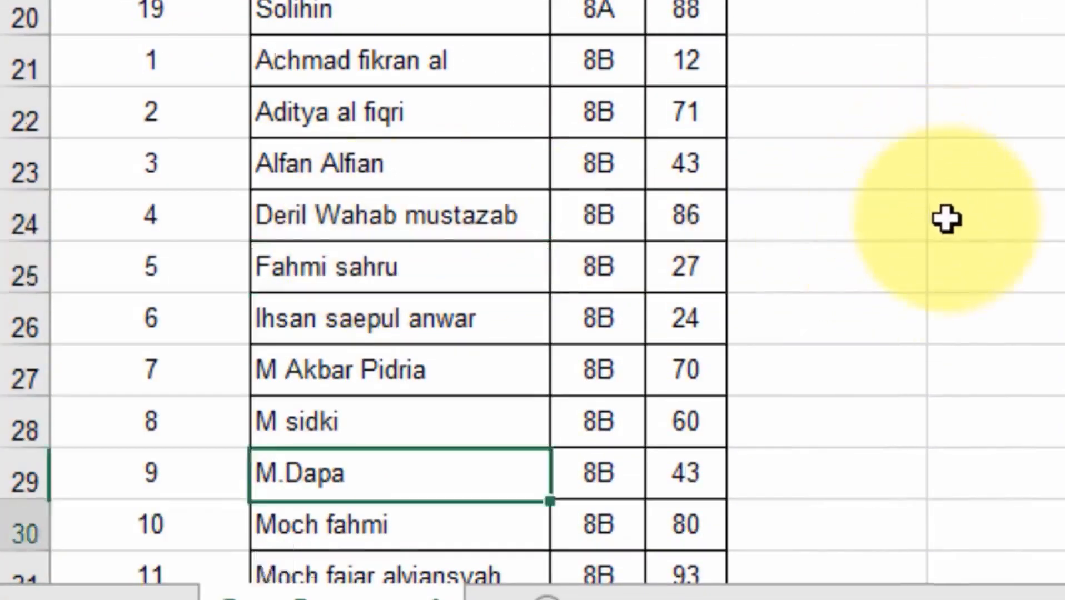
{"action": "key", "text": "Down"}
{"action": "key", "text": "Down"}
{"action": "key", "text": "Down"}
{"action": "key", "text": "Down"}
{"action": "left_click", "coordinate": [431, 113]}
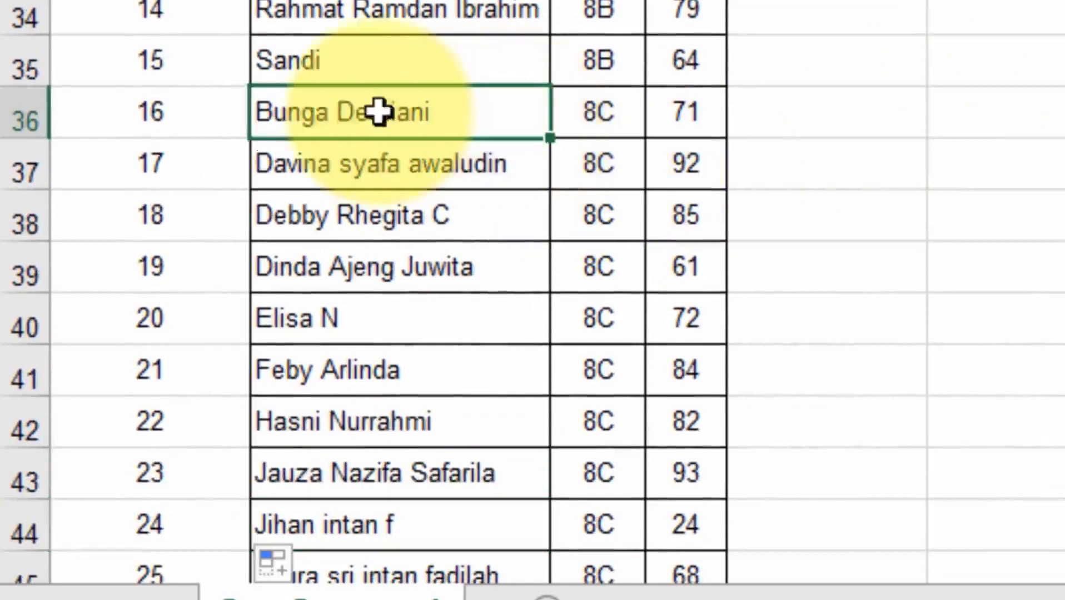
{"action": "left_click", "coordinate": [216, 129]}
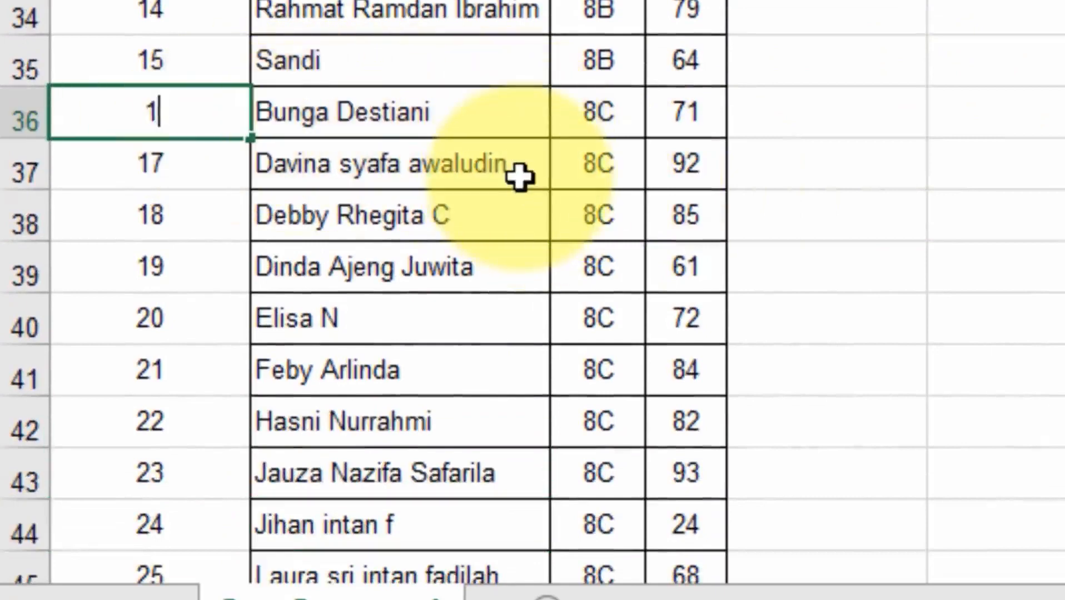
{"action": "key", "text": "BackSpace"}
{"action": "key", "text": "Return"}
{"action": "type", "text": "2"}
{"action": "key", "text": "Return"}
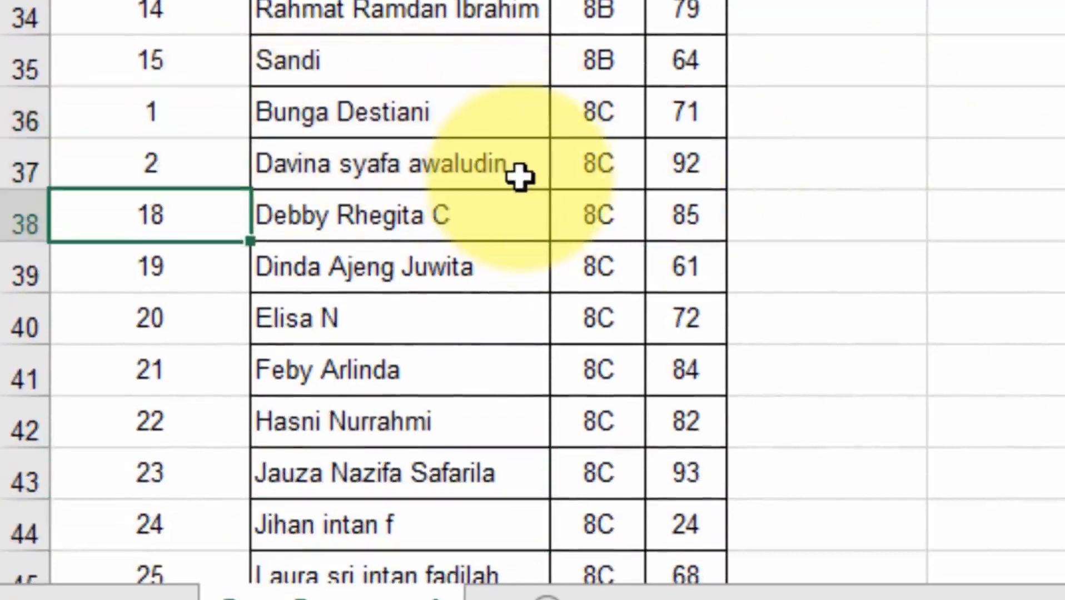
{"action": "left_click_drag", "start_coordinate": [197, 111], "coordinate": [204, 163]}
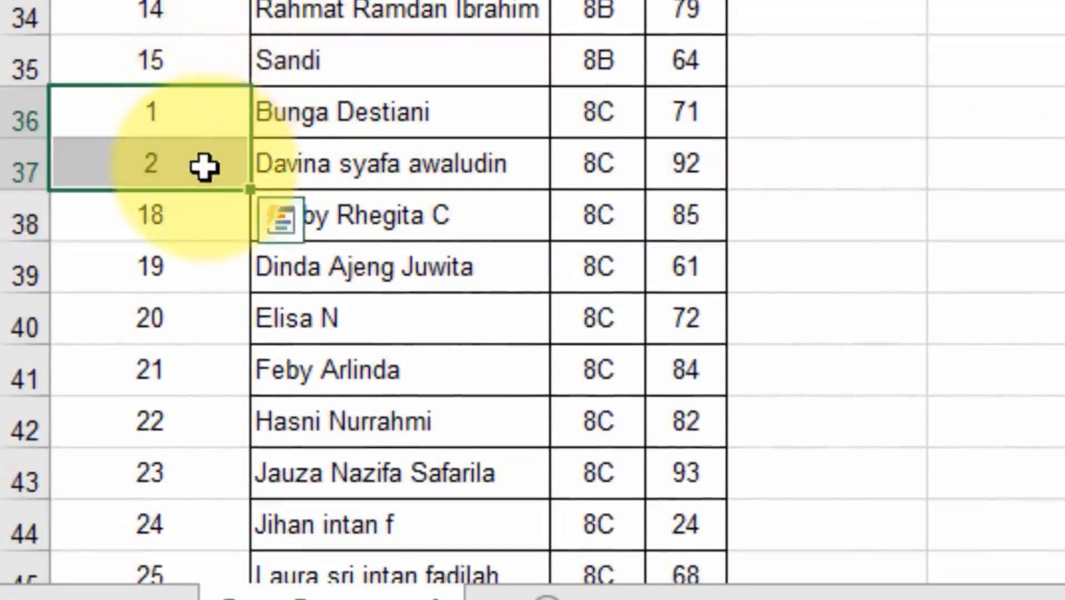
{"action": "double_click", "coordinate": [245, 189]}
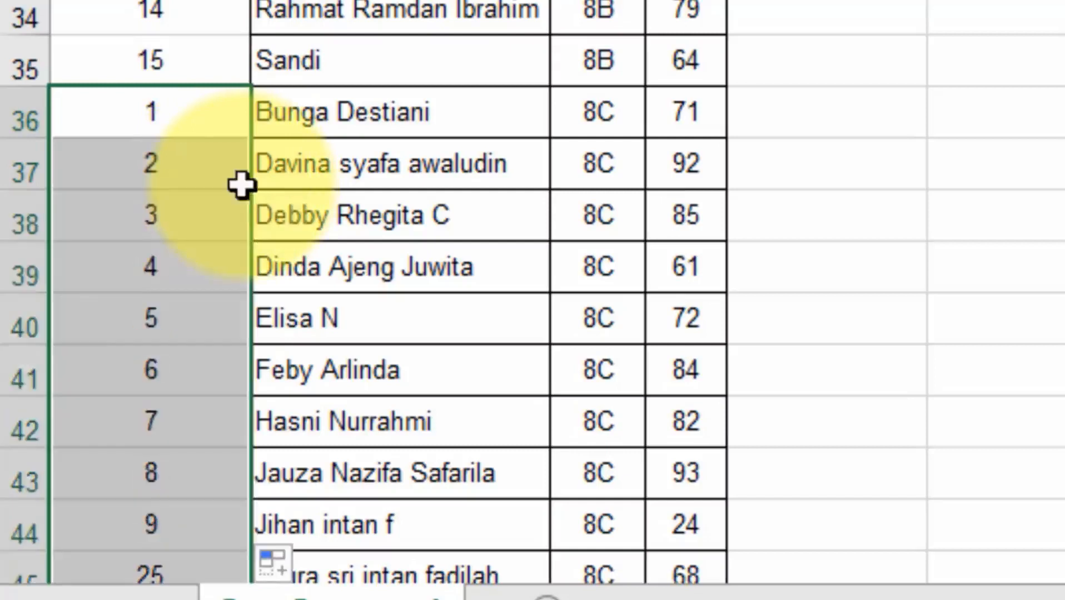
Restart the No numbering for class 8D by entering 1 and 2 in A65 and A66 and autofilling the series downward
{"action": "left_click", "coordinate": [416, 283]}
{"action": "key", "text": "Down"}
{"action": "key", "text": "Down"}
{"action": "key", "text": "Down"}
{"action": "key", "text": "Down"}
{"action": "key", "text": "Down"}
{"action": "key", "text": "Down"}
{"action": "key", "text": "Down"}
{"action": "key", "text": "Down"}
{"action": "key", "text": "Down"}
{"action": "key", "text": "Down"}
{"action": "key", "text": "Down"}
{"action": "key", "text": "Down"}
{"action": "key", "text": "Down"}
{"action": "key", "text": "Down"}
{"action": "key", "text": "Down"}
{"action": "key", "text": "Down"}
{"action": "key", "text": "Down"}
{"action": "key", "text": "Down"}
{"action": "key", "text": "Down"}
{"action": "key", "text": "Down"}
{"action": "key", "text": "Down"}
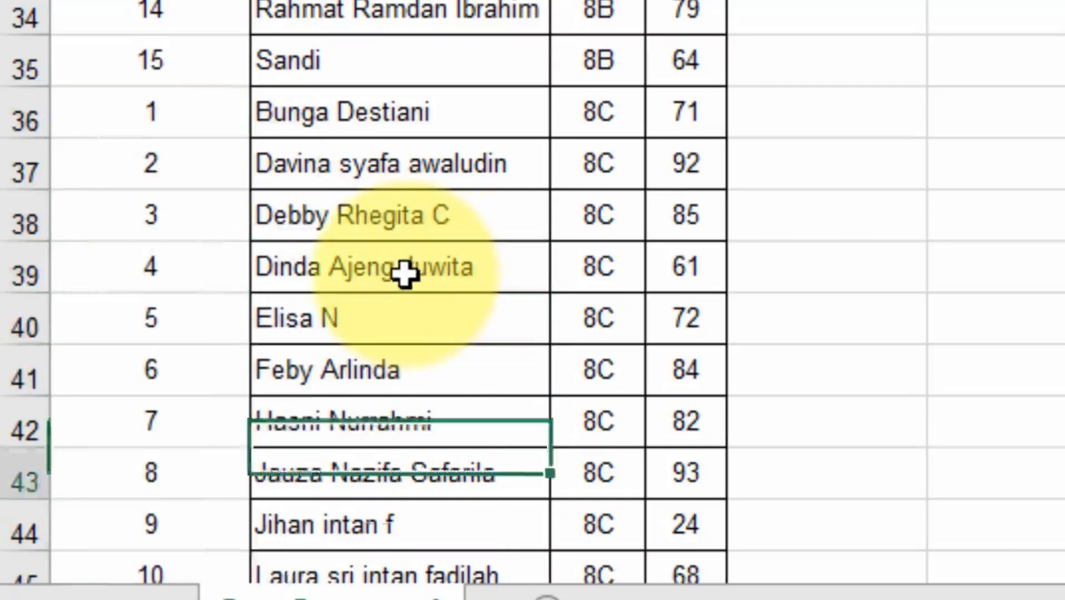
{"action": "key", "text": "Down"}
{"action": "key", "text": "Down"}
{"action": "key", "text": "Down"}
{"action": "key", "text": "Down"}
{"action": "key", "text": "Down"}
{"action": "key", "text": "Down"}
{"action": "key", "text": "Down"}
{"action": "key", "text": "Down"}
{"action": "key", "text": "Down"}
{"action": "key", "text": "Down"}
{"action": "key", "text": "Down"}
{"action": "key", "text": "Down"}
{"action": "key", "text": "Down"}
{"action": "key", "text": "Down"}
{"action": "key", "text": "Down"}
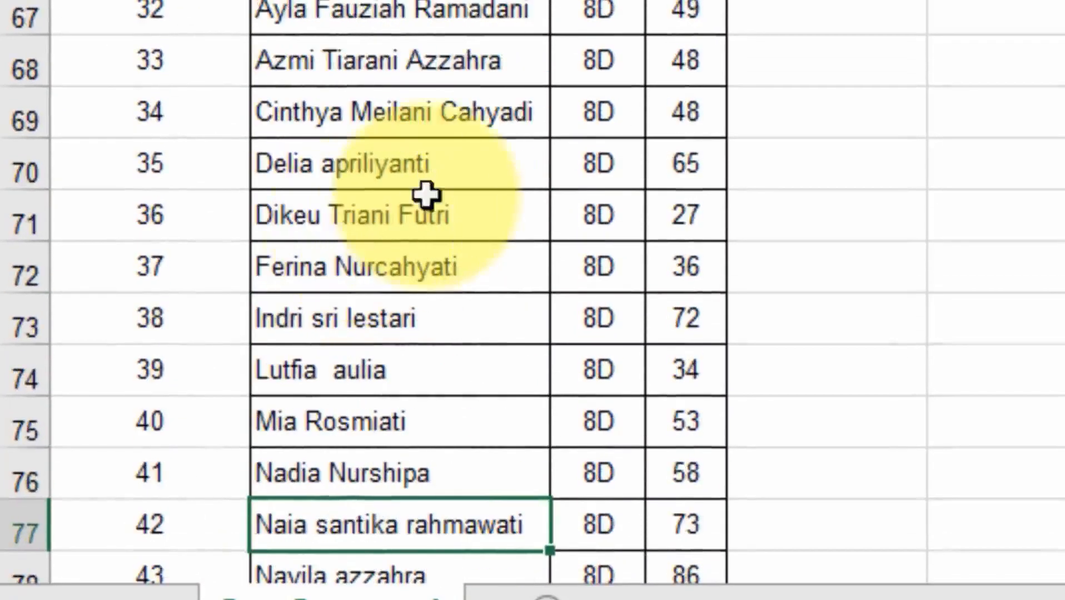
{"action": "left_click", "coordinate": [150, 133]}
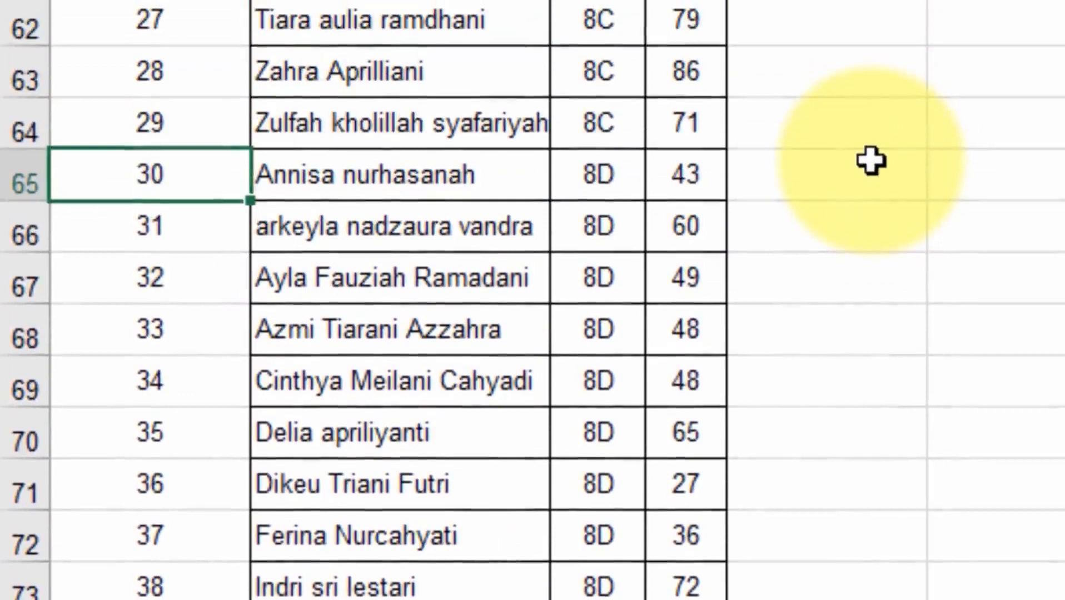
{"action": "type", "text": "1"}
{"action": "key", "text": "Return"}
{"action": "type", "text": "2"}
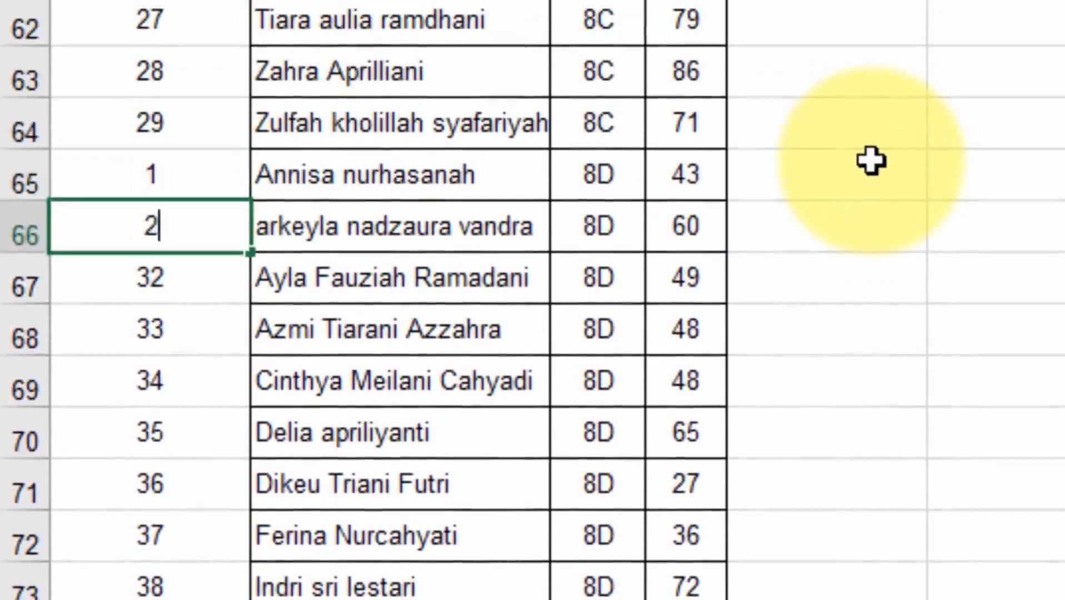
{"action": "key", "text": "Return"}
{"action": "left_click_drag", "start_coordinate": [238, 174], "coordinate": [221, 223]}
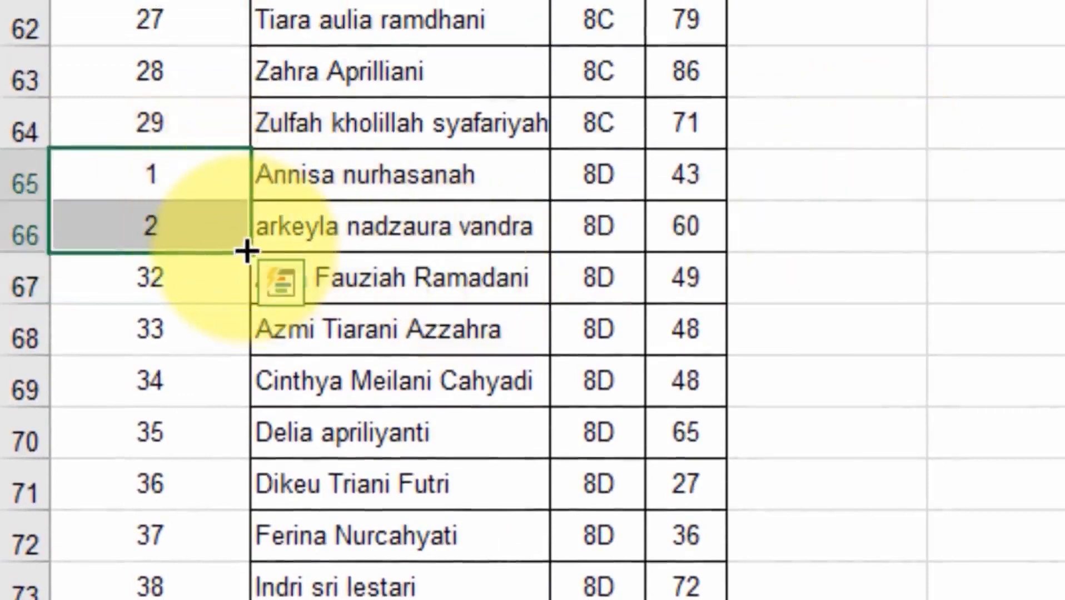
{"action": "double_click", "coordinate": [246, 251]}
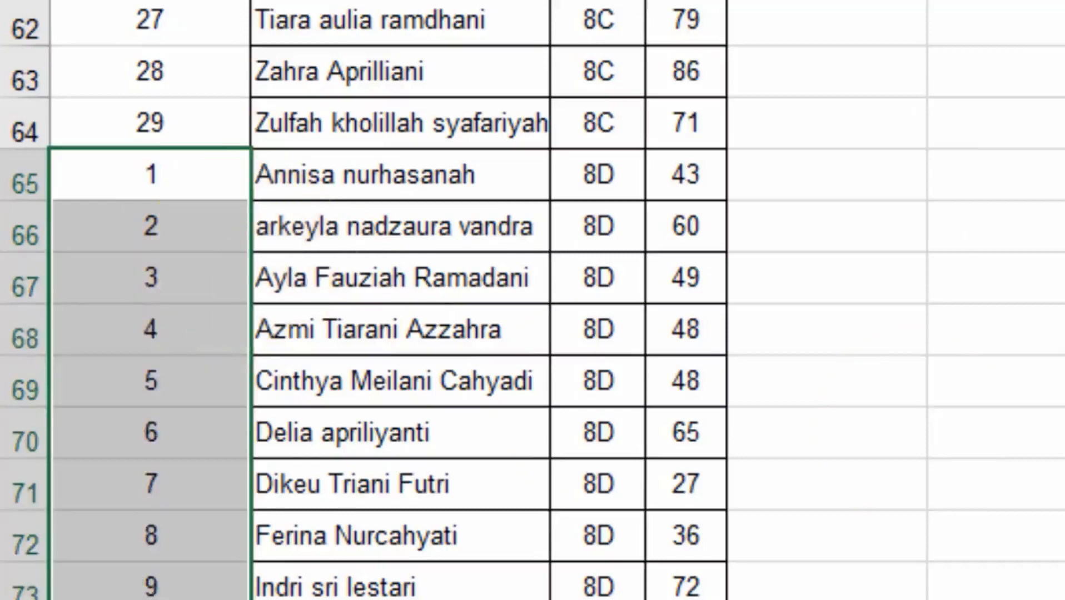
Narrow the No column so that it closely fits its header and numbers
{"action": "scroll", "coordinate": [532, 300], "scroll_direction": "down", "scroll_amount": 6}
{"action": "scroll", "coordinate": [533, 300], "scroll_direction": "up", "scroll_amount": 9}
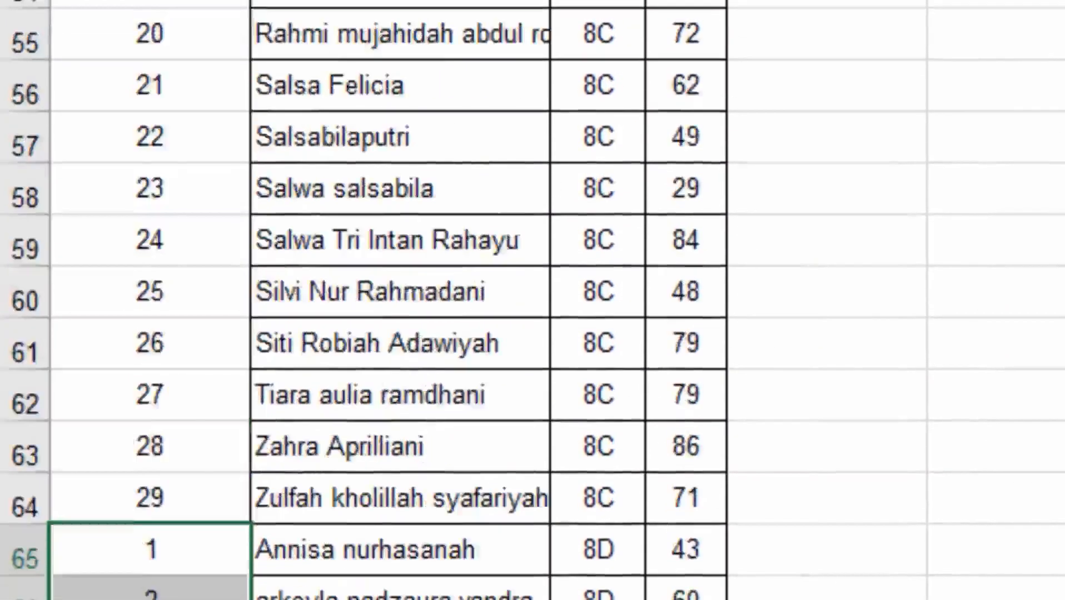
{"action": "scroll", "coordinate": [532, 300], "scroll_direction": "up", "scroll_amount": 17}
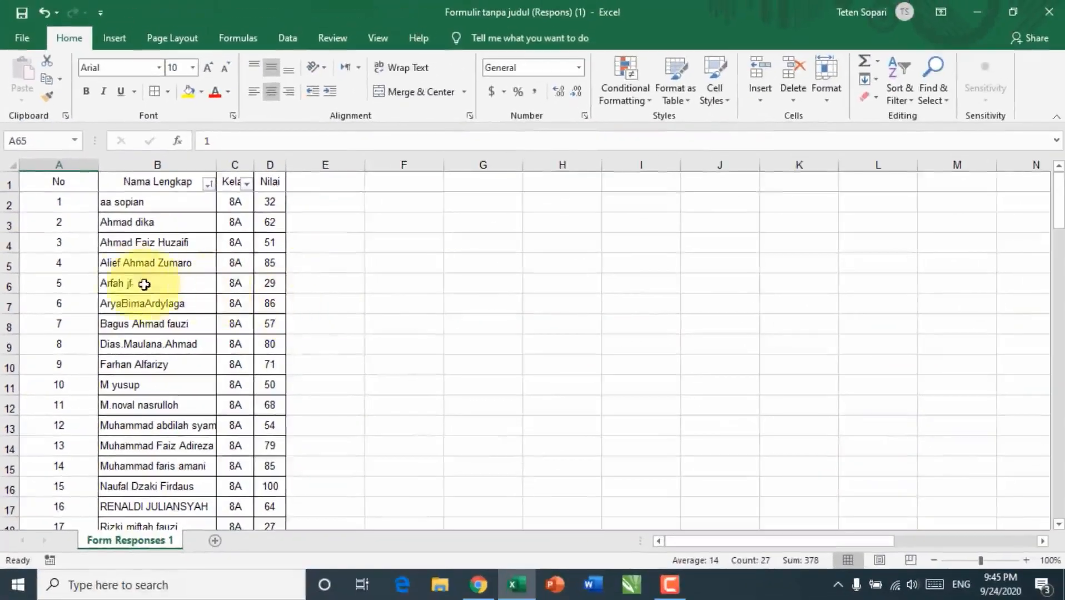
{"action": "left_click", "coordinate": [74, 275]}
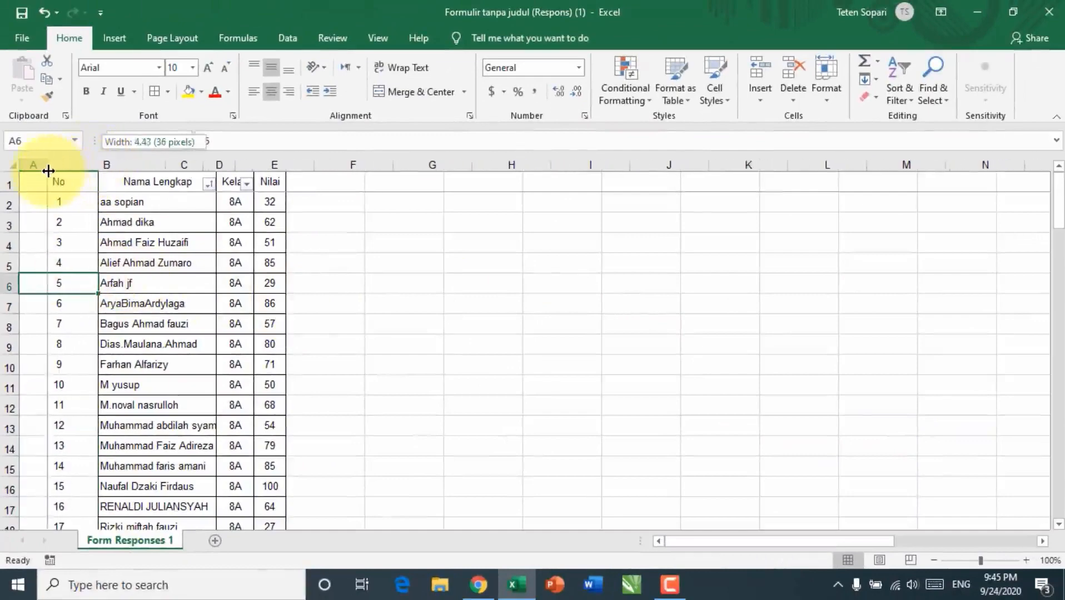
{"action": "left_click_drag", "start_coordinate": [47, 171], "coordinate": [45, 171]}
{"action": "left_click", "coordinate": [144, 243]}
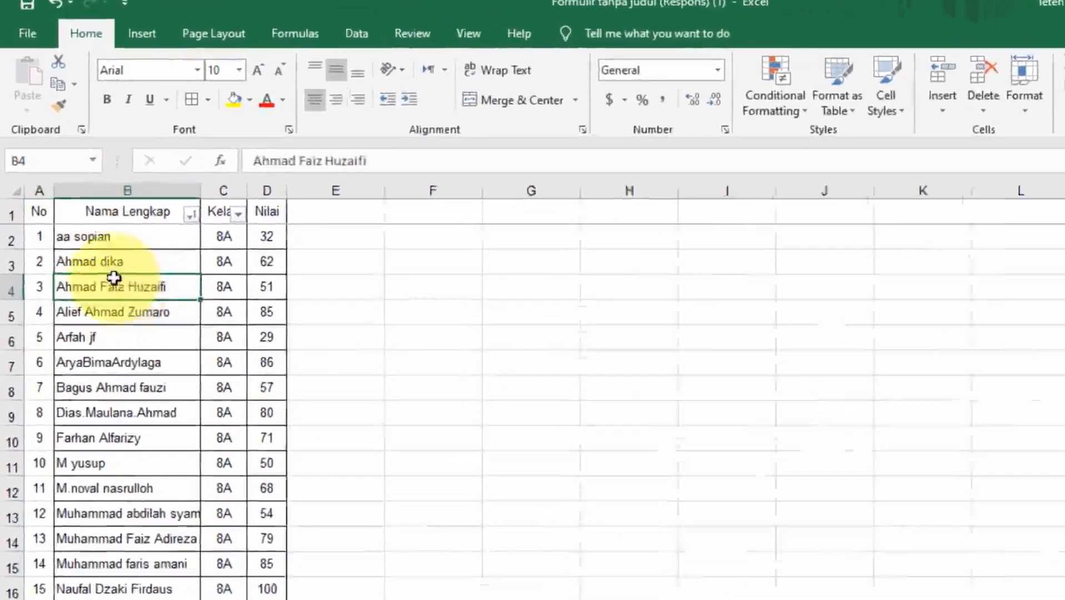
Make the four header cells No, Nama Lengkap, Kelas and Nilai bold
{"action": "left_click", "coordinate": [32, 181]}
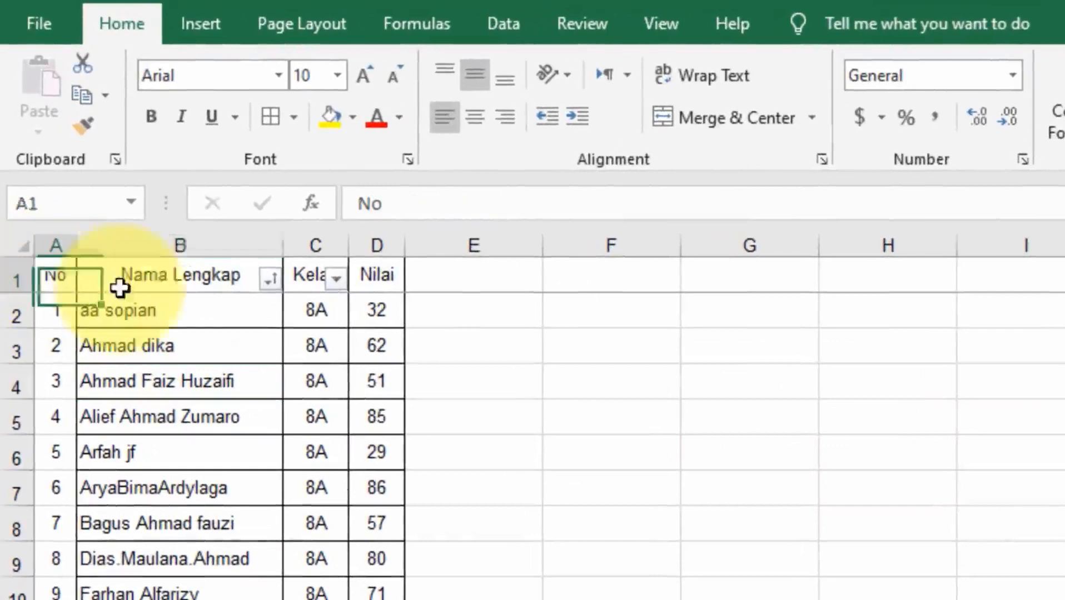
{"action": "left_click_drag", "start_coordinate": [119, 288], "coordinate": [356, 280]}
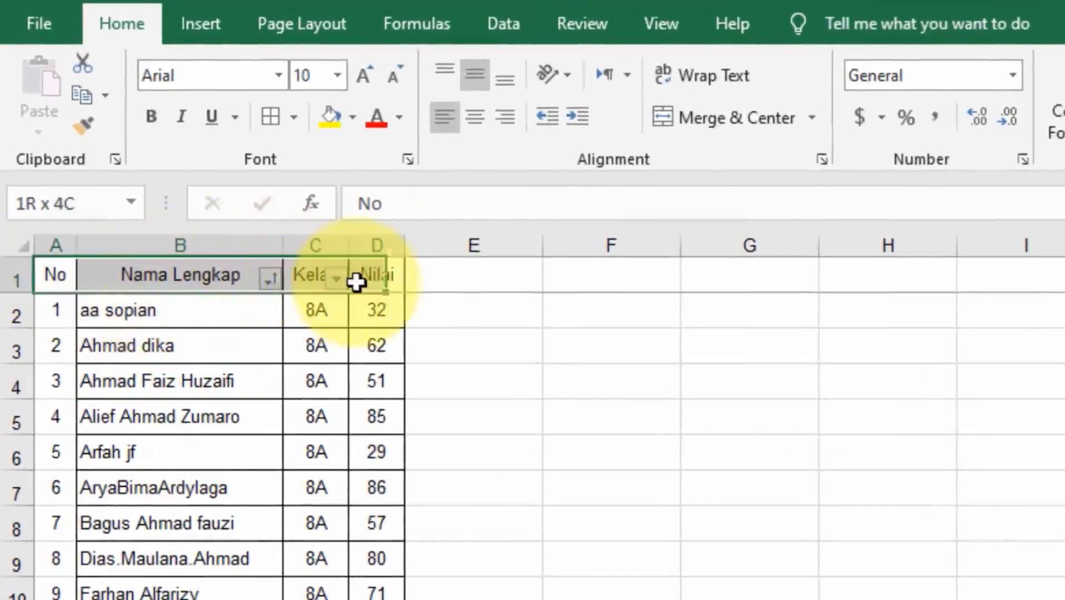
{"action": "left_click", "coordinate": [157, 124]}
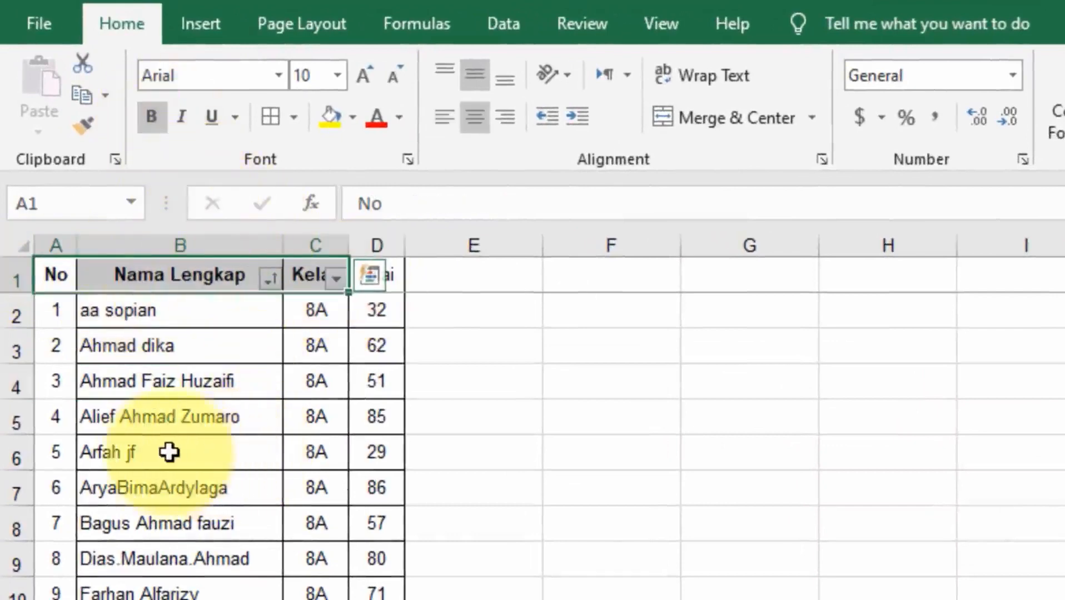
{"action": "left_click", "coordinate": [177, 445]}
{"action": "left_click", "coordinate": [368, 280]}
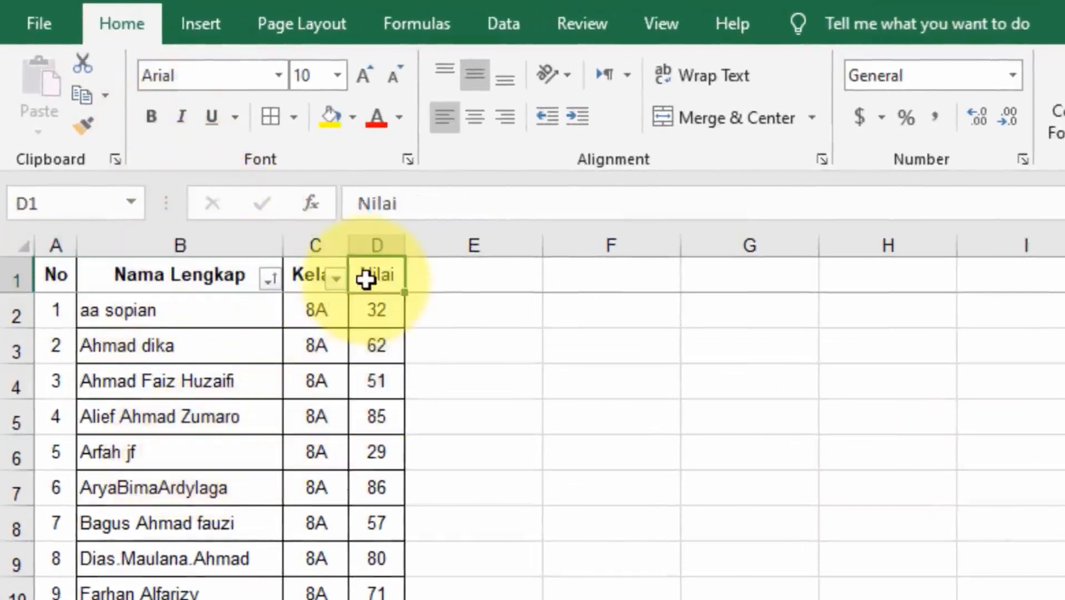
{"action": "left_click", "coordinate": [153, 118]}
{"action": "left_click", "coordinate": [478, 452]}
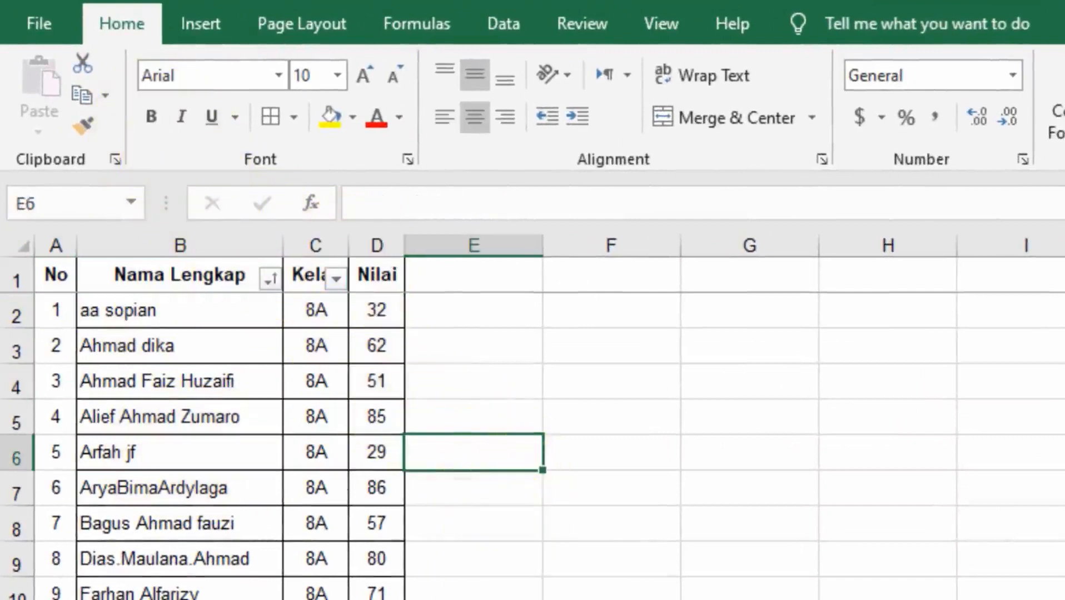
Review the class 8A names in the Nama Lengkap column down to where class 8B begins
{"action": "scroll", "coordinate": [325, 472], "scroll_direction": "up", "scroll_amount": 4}
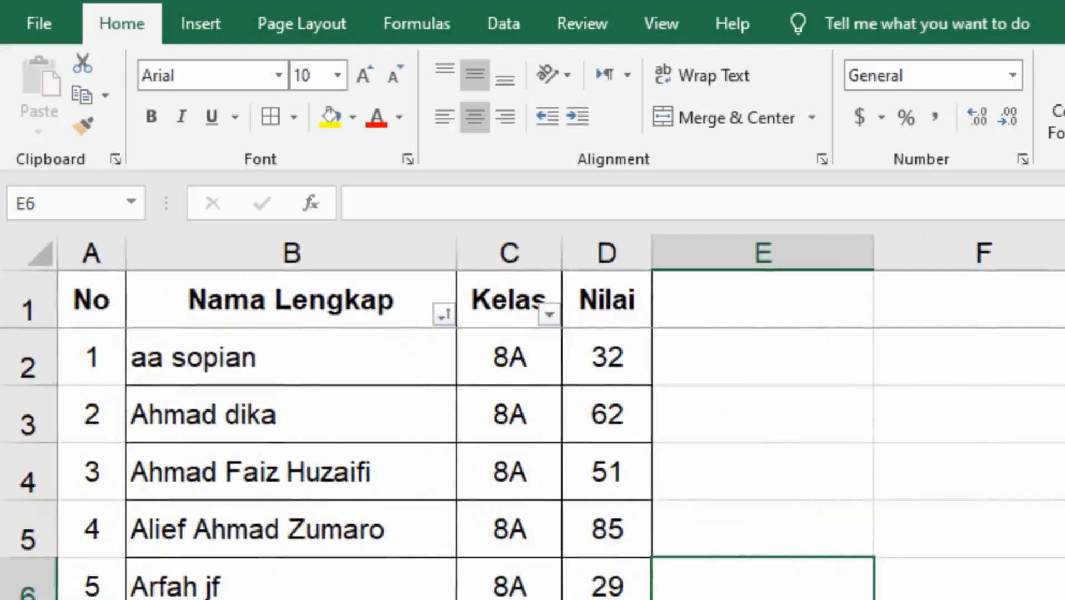
{"action": "scroll", "coordinate": [533, 417], "scroll_direction": "down", "scroll_amount": 2}
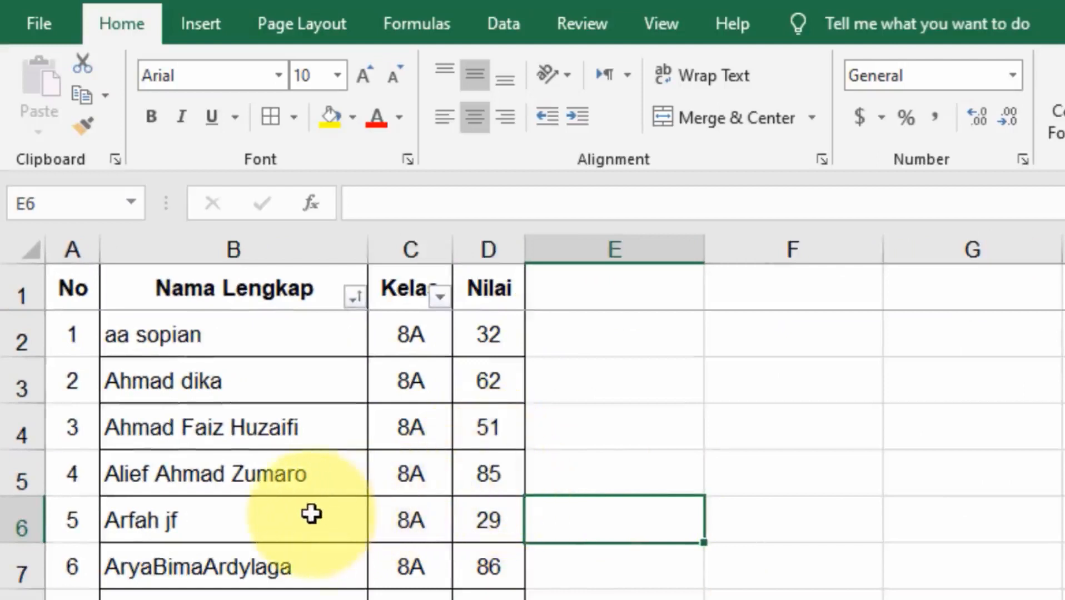
{"action": "left_click", "coordinate": [285, 338]}
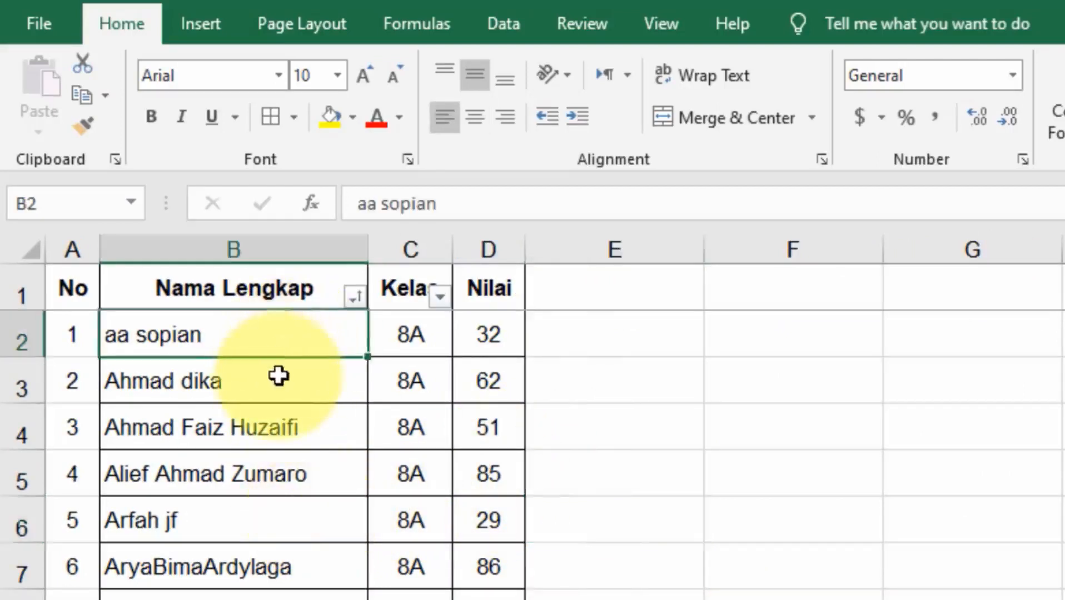
{"action": "left_click", "coordinate": [278, 375]}
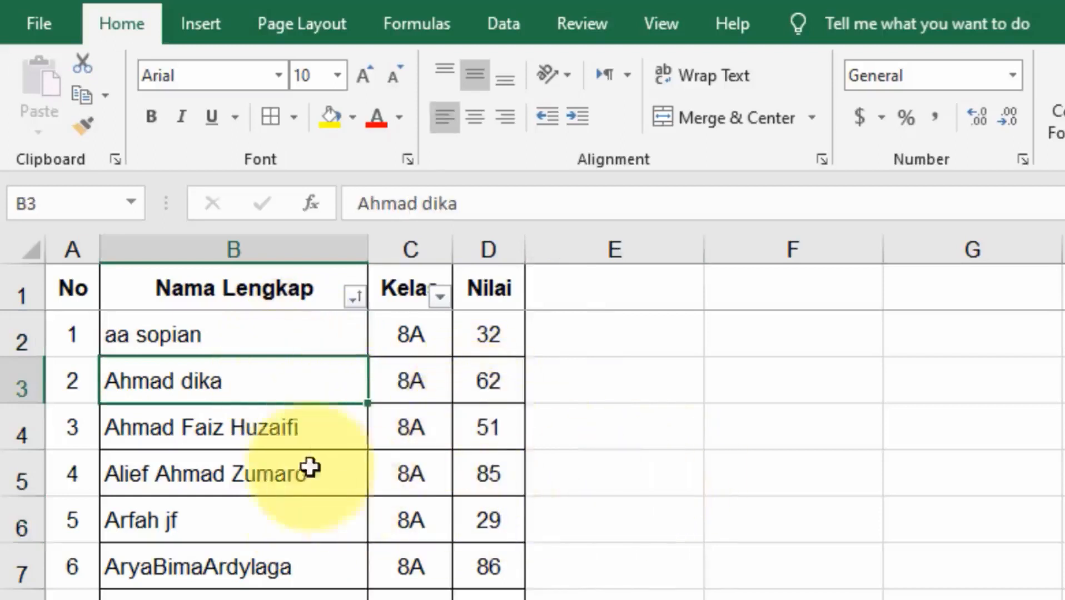
{"action": "key", "text": "Down"}
{"action": "key", "text": "Down"}
{"action": "key", "text": "Down"}
{"action": "key", "text": "Down"}
{"action": "key", "text": "Down"}
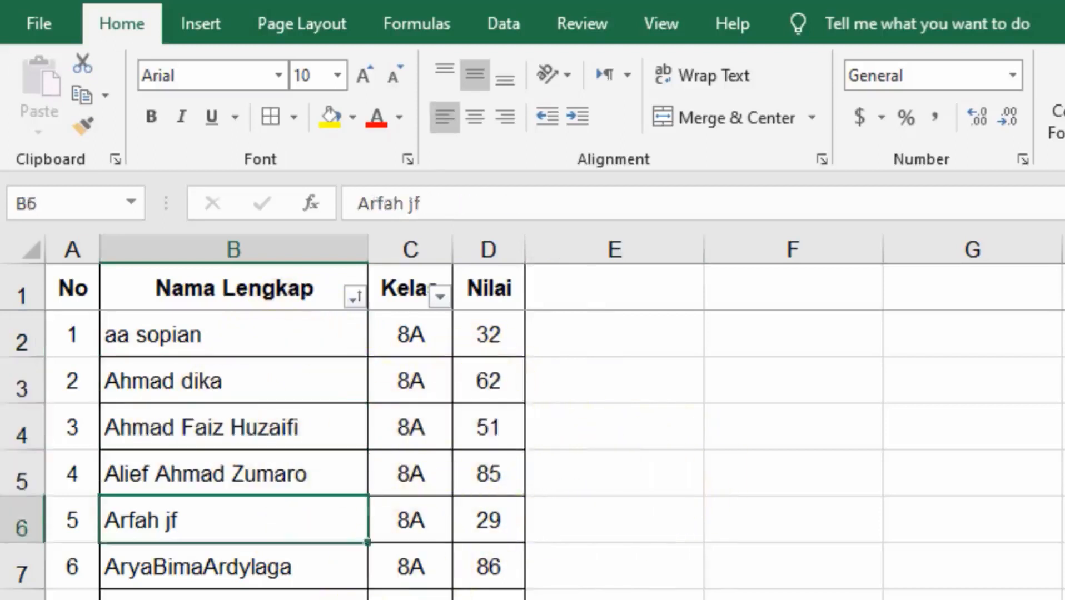
{"action": "key", "text": "Up"}
{"action": "key", "text": "Up"}
{"action": "key", "text": "Up"}
{"action": "left_click", "coordinate": [215, 392]}
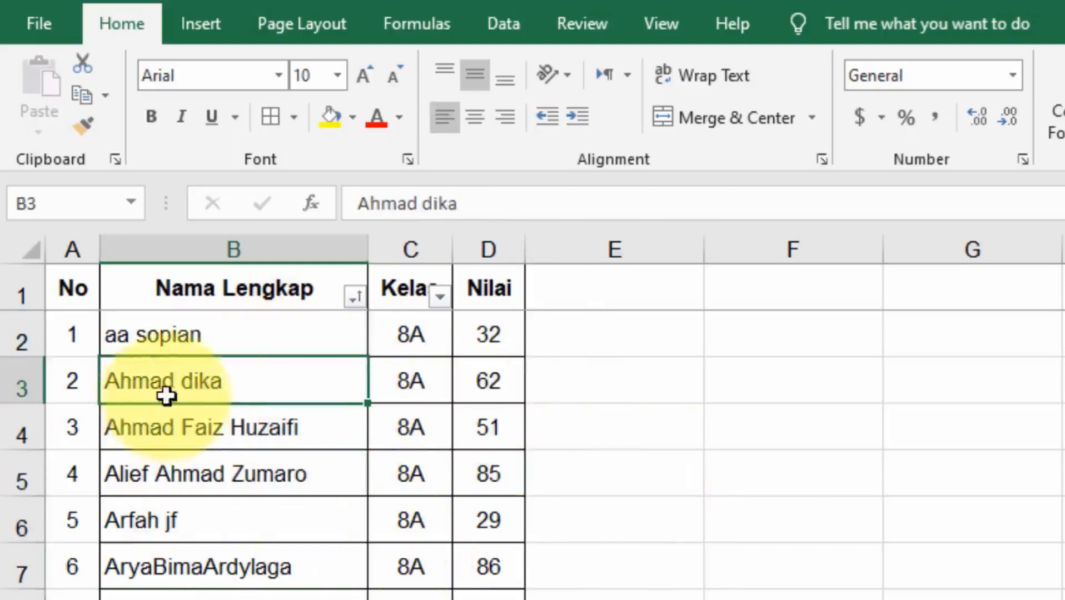
{"action": "key", "text": "Down"}
{"action": "left_click", "coordinate": [188, 377]}
{"action": "key", "text": "Down"}
{"action": "key", "text": "Down"}
{"action": "key", "text": "Down"}
{"action": "key", "text": "Down"}
{"action": "key", "text": "Down"}
{"action": "key", "text": "Down"}
{"action": "key", "text": "Down"}
{"action": "key", "text": "Down"}
{"action": "key", "text": "Down"}
{"action": "key", "text": "Down"}
{"action": "key", "text": "Down"}
{"action": "key", "text": "Down"}
{"action": "key", "text": "Down"}
{"action": "key", "text": "Down"}
{"action": "key", "text": "Down"}
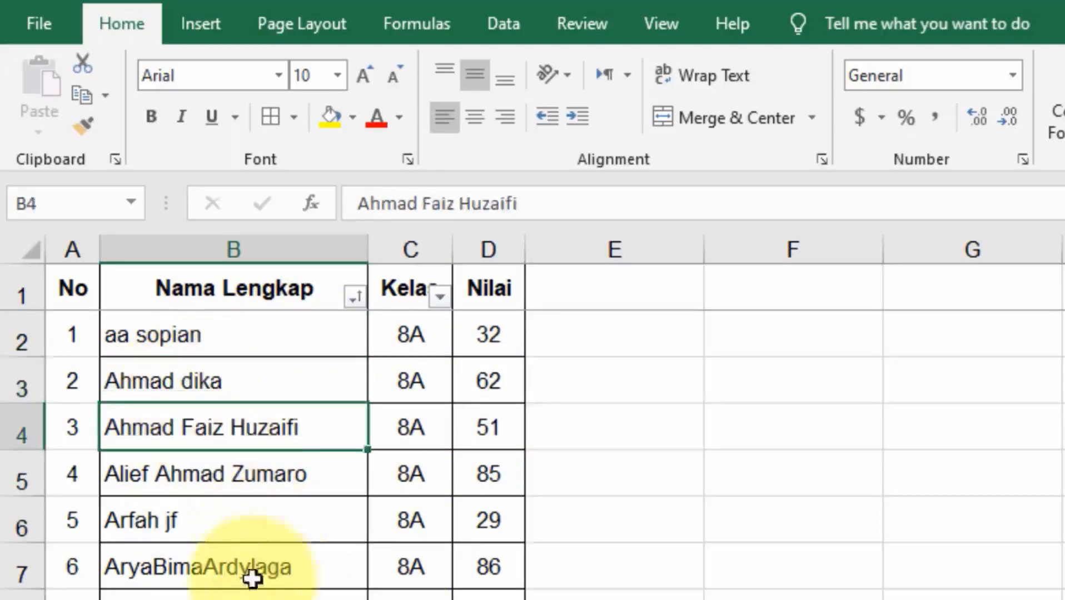
{"action": "key", "text": "Down"}
{"action": "key", "text": "Down"}
{"action": "key", "text": "Down"}
{"action": "key", "text": "Down"}
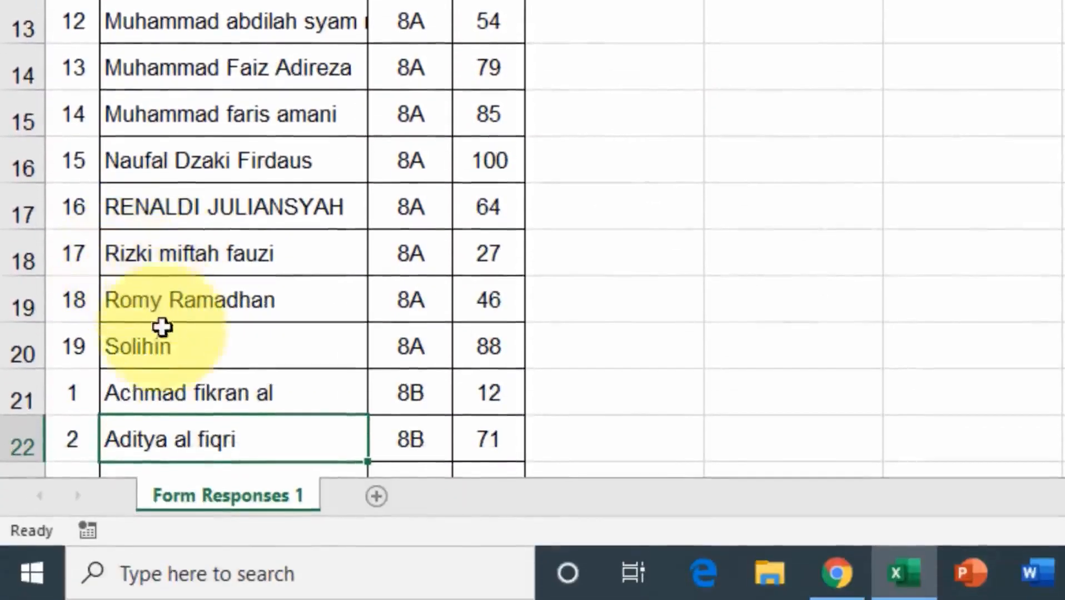
Cut row 3 of the class 8A list and insert it directly above row 21, where class 8B begins
{"action": "left_click", "coordinate": [164, 355]}
{"action": "key", "text": "Up"}
{"action": "key", "text": "Up"}
{"action": "key", "text": "Up"}
{"action": "key", "text": "Up"}
{"action": "key", "text": "Up"}
{"action": "key", "text": "Up"}
{"action": "key", "text": "Up"}
{"action": "key", "text": "Up"}
{"action": "key", "text": "Up"}
{"action": "key", "text": "Up"}
{"action": "key", "text": "Up"}
{"action": "key", "text": "Up"}
{"action": "key", "text": "Up"}
{"action": "key", "text": "Up"}
{"action": "key", "text": "Up"}
{"action": "key", "text": "Up"}
{"action": "key", "text": "Up"}
{"action": "key", "text": "Up"}
{"action": "key", "text": "Up"}
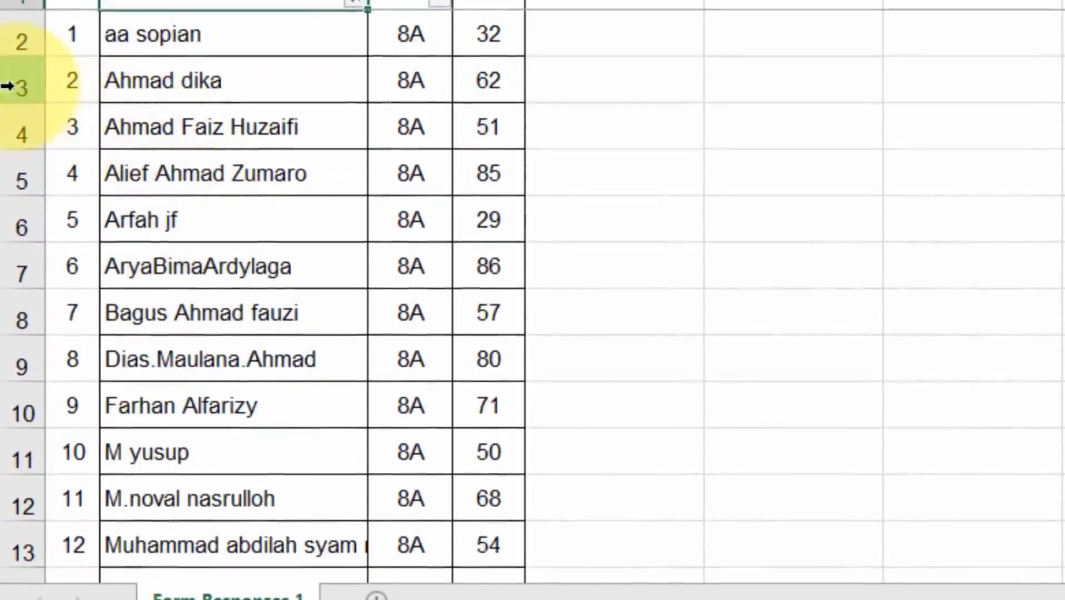
{"action": "right_click", "coordinate": [27, 79]}
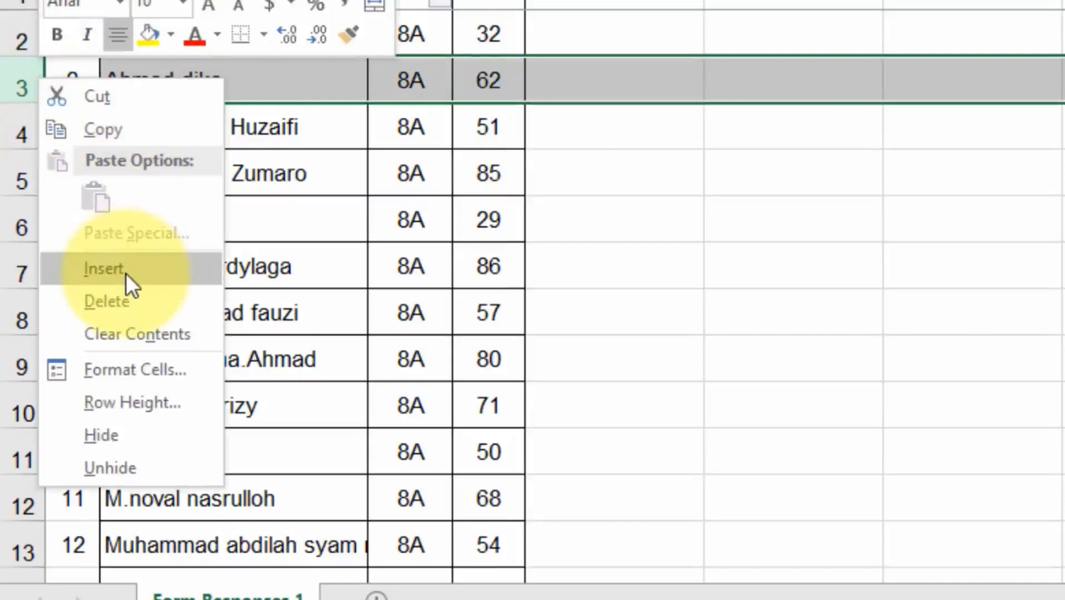
{"action": "left_click", "coordinate": [107, 98]}
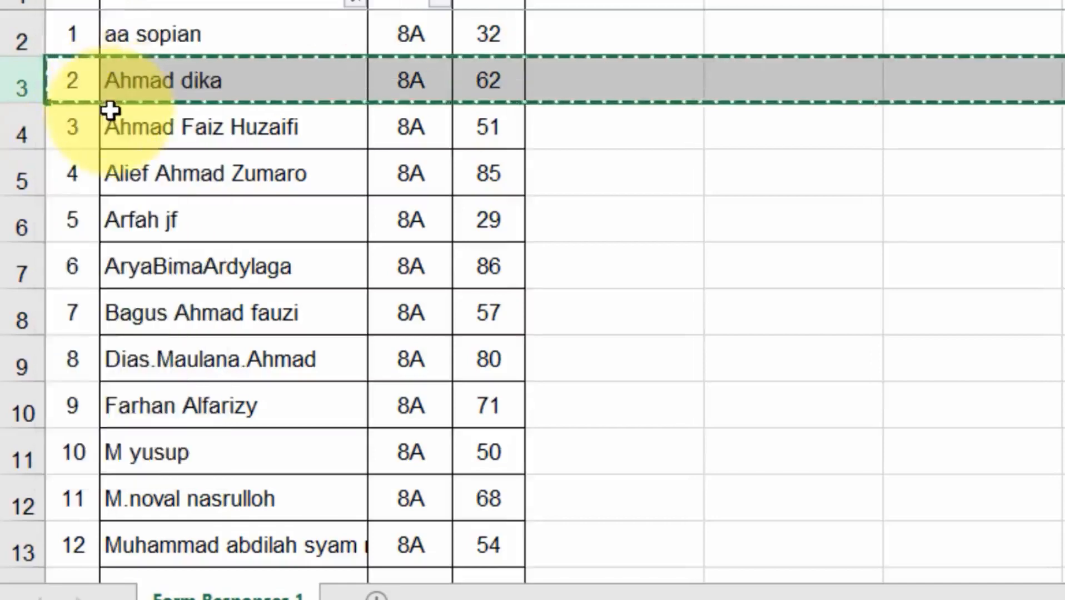
{"action": "key", "text": "Down"}
{"action": "key", "text": "Down"}
{"action": "key", "text": "Down"}
{"action": "key", "text": "Down"}
{"action": "key", "text": "Down"}
{"action": "key", "text": "Down"}
{"action": "key", "text": "Down"}
{"action": "key", "text": "Down"}
{"action": "key", "text": "Down"}
{"action": "key", "text": "Down"}
{"action": "key", "text": "Down"}
{"action": "key", "text": "Down"}
{"action": "key", "text": "Down"}
{"action": "key", "text": "Down"}
{"action": "key", "text": "Down"}
{"action": "key", "text": "Down"}
{"action": "key", "text": "Down"}
{"action": "key", "text": "Down"}
{"action": "key", "text": "Down"}
{"action": "key", "text": "Down"}
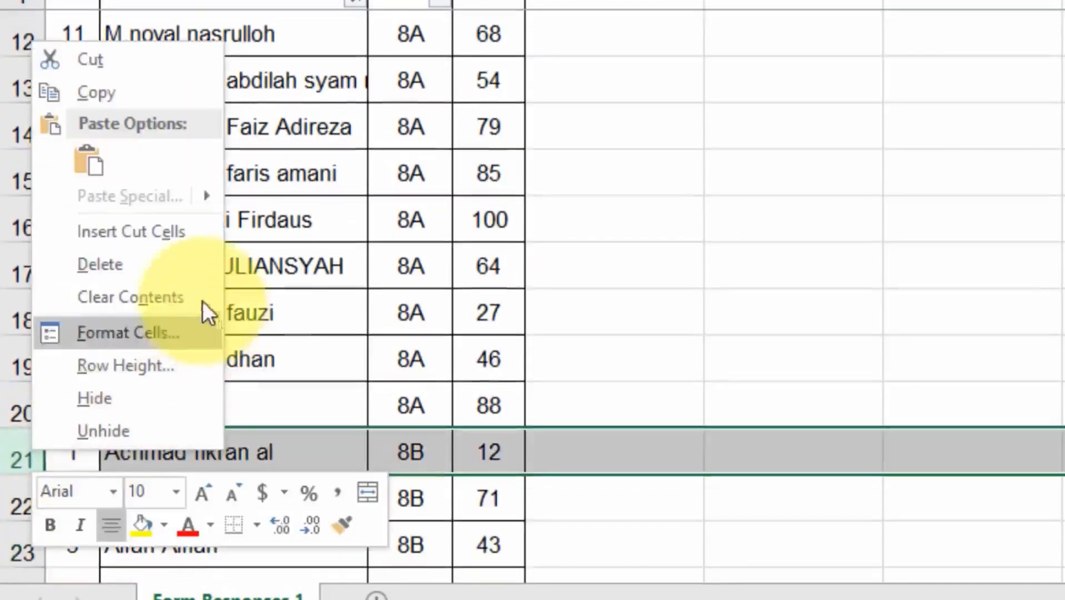
{"action": "left_click", "coordinate": [168, 233]}
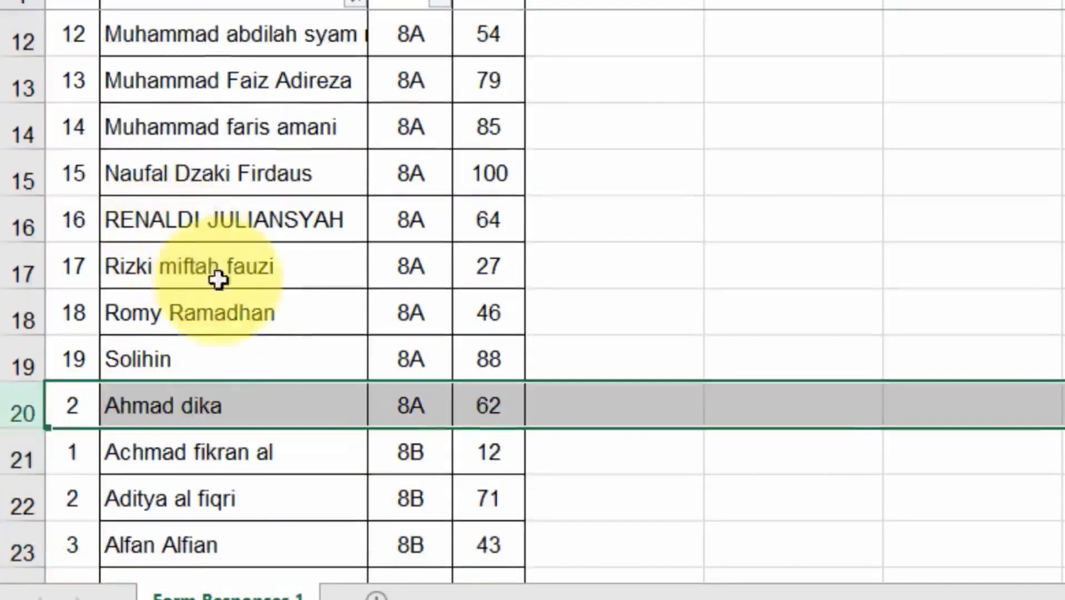
{"action": "left_click", "coordinate": [212, 410]}
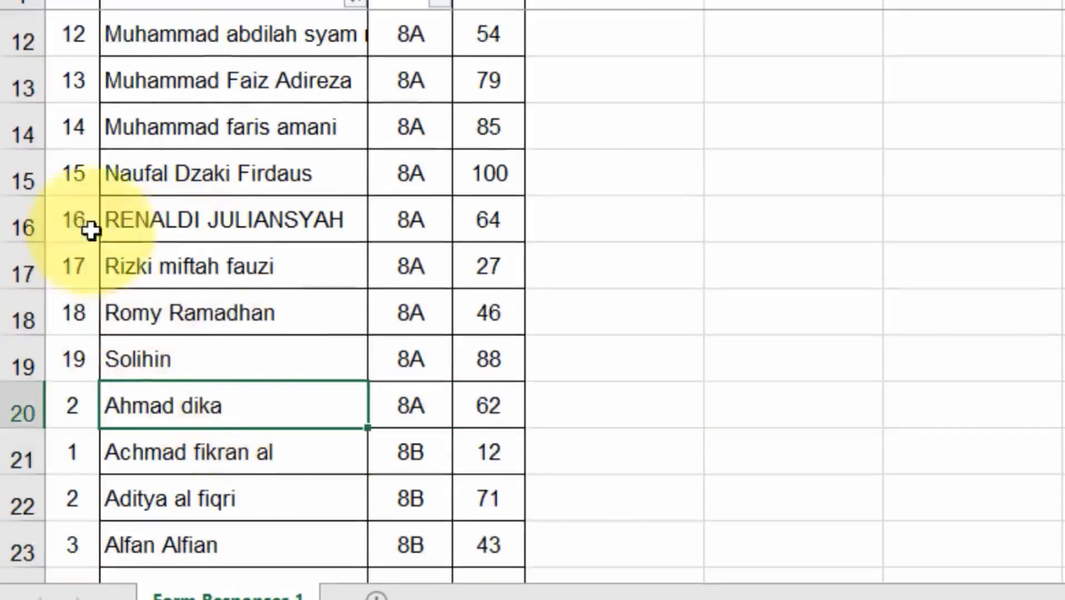
Cut row 15, the class 8A student with score 100, and insert it directly above the first class 8B row
{"action": "left_click", "coordinate": [135, 178]}
{"action": "left_click", "coordinate": [33, 171]}
{"action": "right_click", "coordinate": [34, 171]}
{"action": "left_click", "coordinate": [108, 187]}
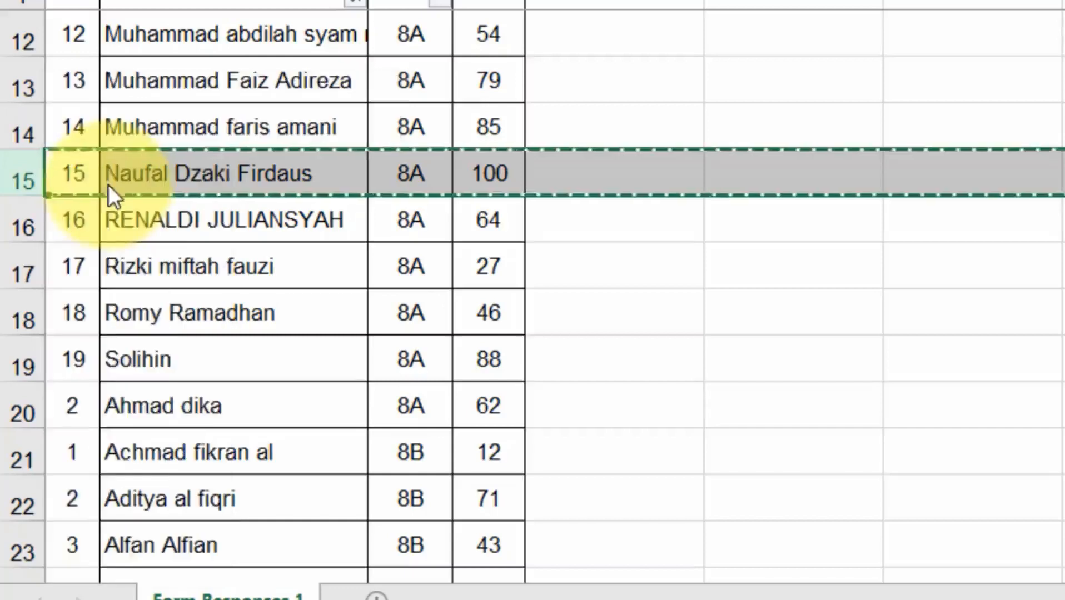
{"action": "right_click", "coordinate": [30, 459]}
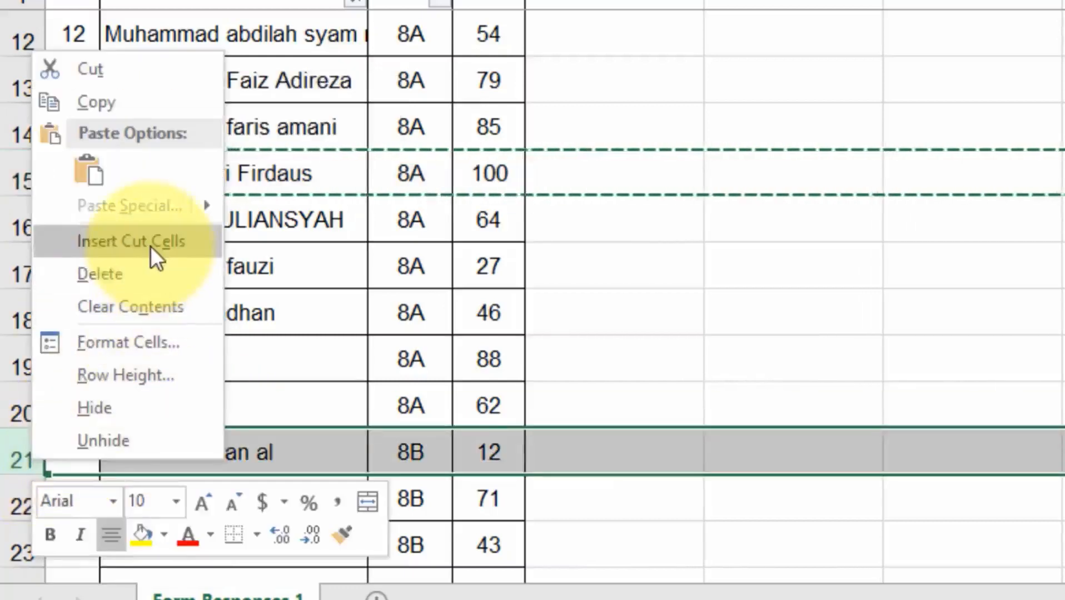
{"action": "left_click", "coordinate": [150, 246]}
Renumber class 8A by entering 2 in A3 and autofilling the series from A2:A3 down to A20
{"action": "left_click", "coordinate": [76, 362]}
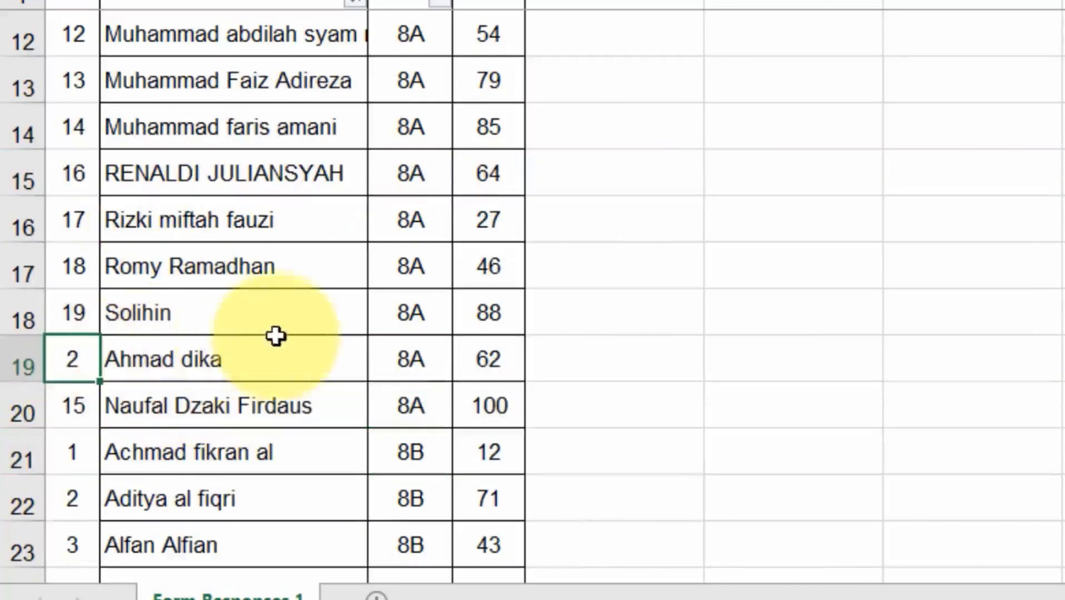
{"action": "key", "text": "Up"}
{"action": "key", "text": "Up"}
{"action": "key", "text": "Up"}
{"action": "key", "text": "Up"}
{"action": "key", "text": "Up"}
{"action": "key", "text": "Up"}
{"action": "key", "text": "Up"}
{"action": "key", "text": "Up"}
{"action": "key", "text": "Up"}
{"action": "key", "text": "Up"}
{"action": "key", "text": "Up"}
{"action": "key", "text": "Up"}
{"action": "key", "text": "Up"}
{"action": "key", "text": "Up"}
{"action": "key", "text": "Up"}
{"action": "key", "text": "Up"}
{"action": "key", "text": "Up"}
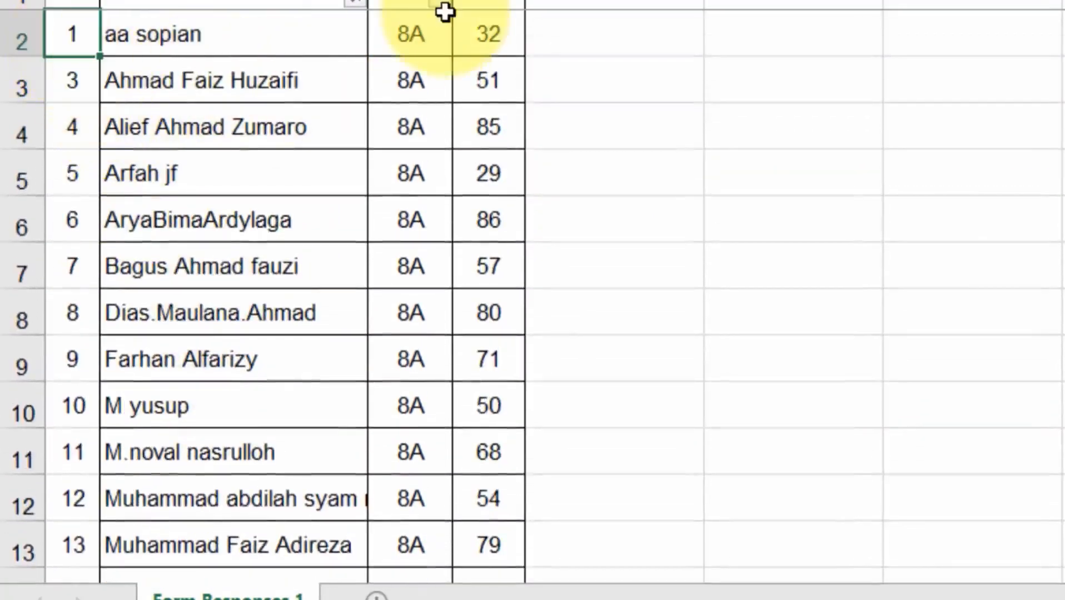
{"action": "key", "text": "Down"}
{"action": "type", "text": "2"}
{"action": "key", "text": "Return"}
{"action": "key", "text": "Up"}
{"action": "key", "text": "Up"}
{"action": "key", "text": "shift+Down"}
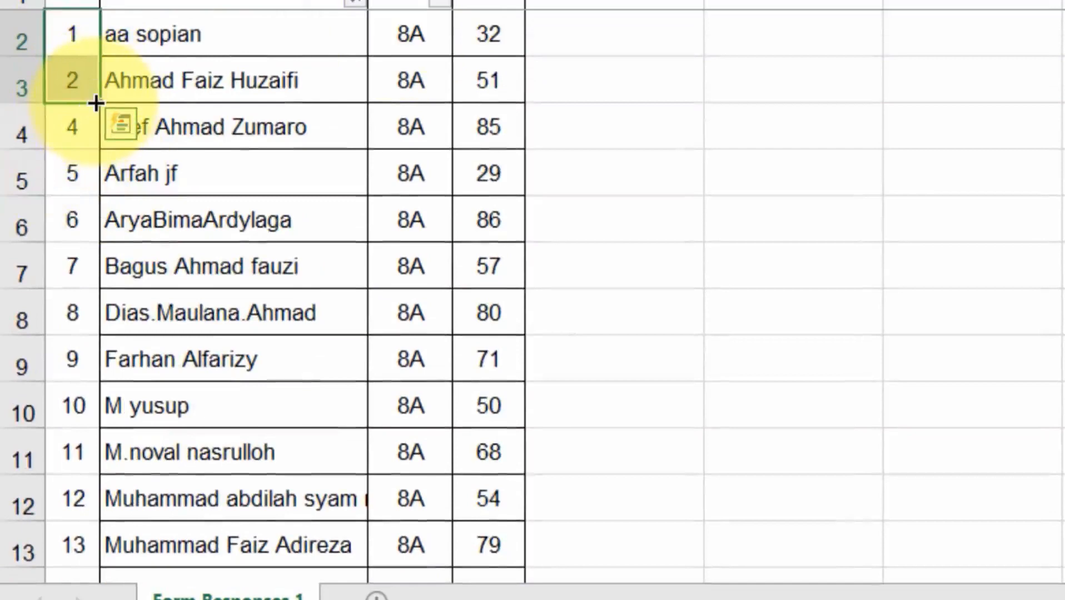
{"action": "mouse_move", "coordinate": [97, 103]}
{"action": "left_mouse_down"}
{"action": "mouse_move", "coordinate": [105, 355]}
{"action": "mouse_move", "coordinate": [95, 586]}
{"action": "mouse_move", "coordinate": [79, 486]}
{"action": "mouse_move", "coordinate": [61, 583]}
{"action": "mouse_move", "coordinate": [74, 493]}
{"action": "mouse_move", "coordinate": [83, 524]}
{"action": "mouse_move", "coordinate": [72, 581]}
{"action": "mouse_move", "coordinate": [84, 436]}
{"action": "left_mouse_up"}
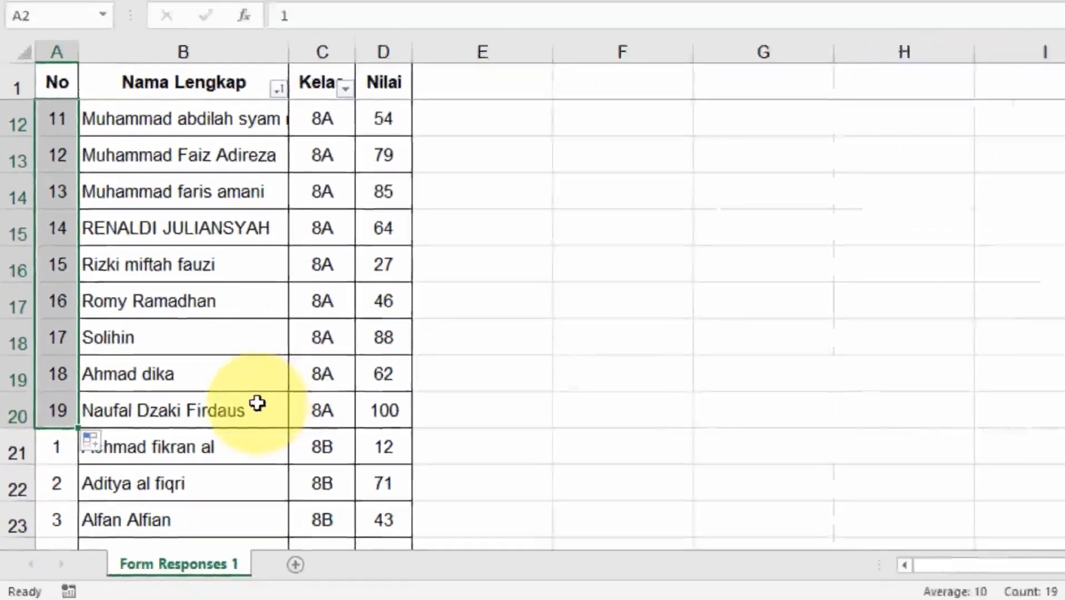
{"action": "left_click", "coordinate": [311, 406]}
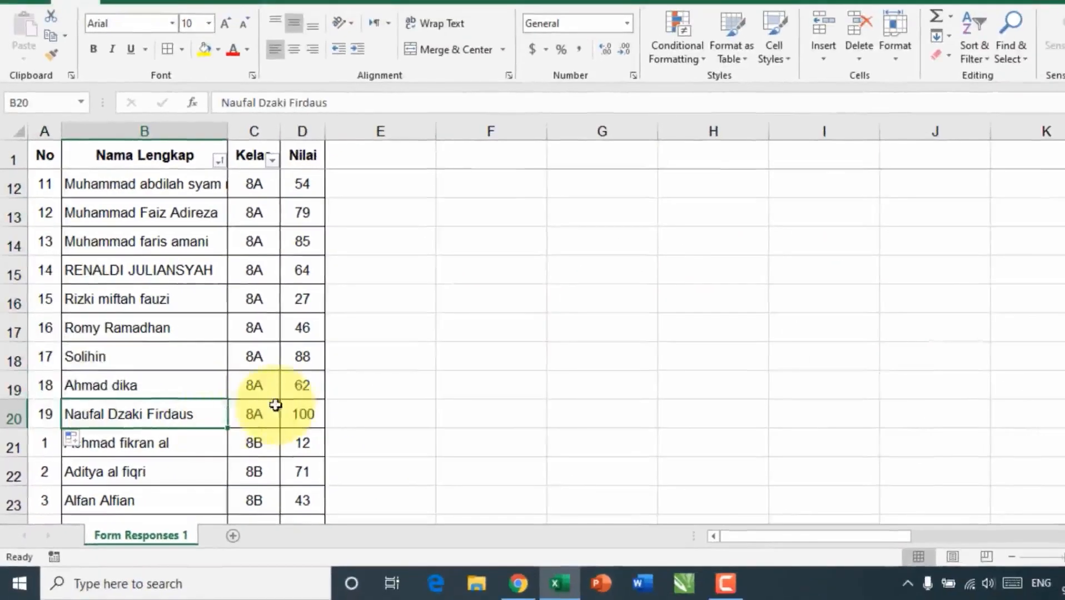
Review the No numbering from the start of class 8B into class 8C, and return up to the header row
{"action": "left_click", "coordinate": [146, 443]}
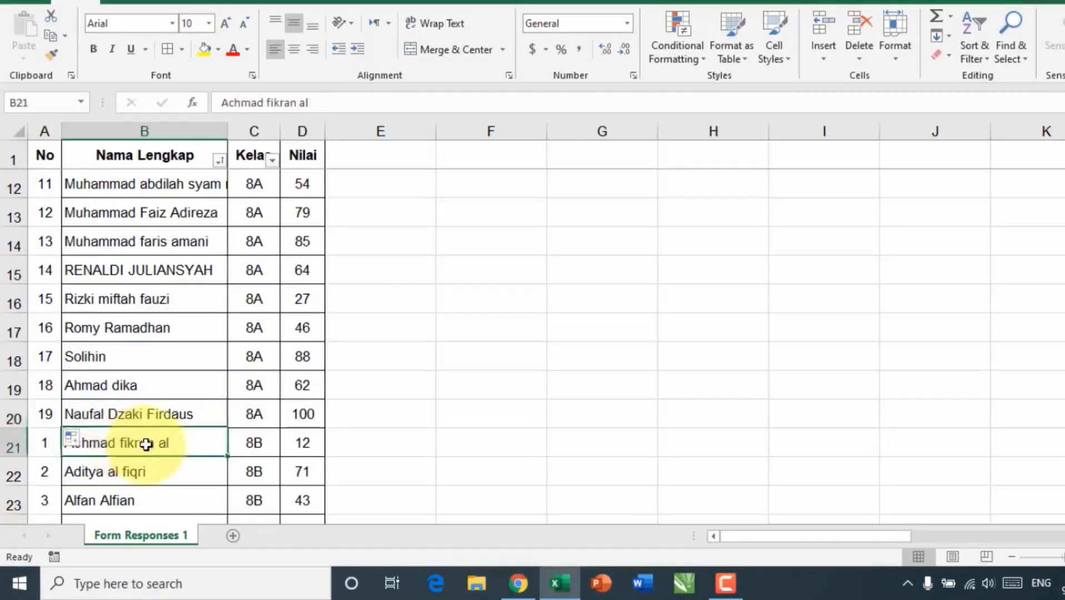
{"action": "left_click", "coordinate": [158, 473]}
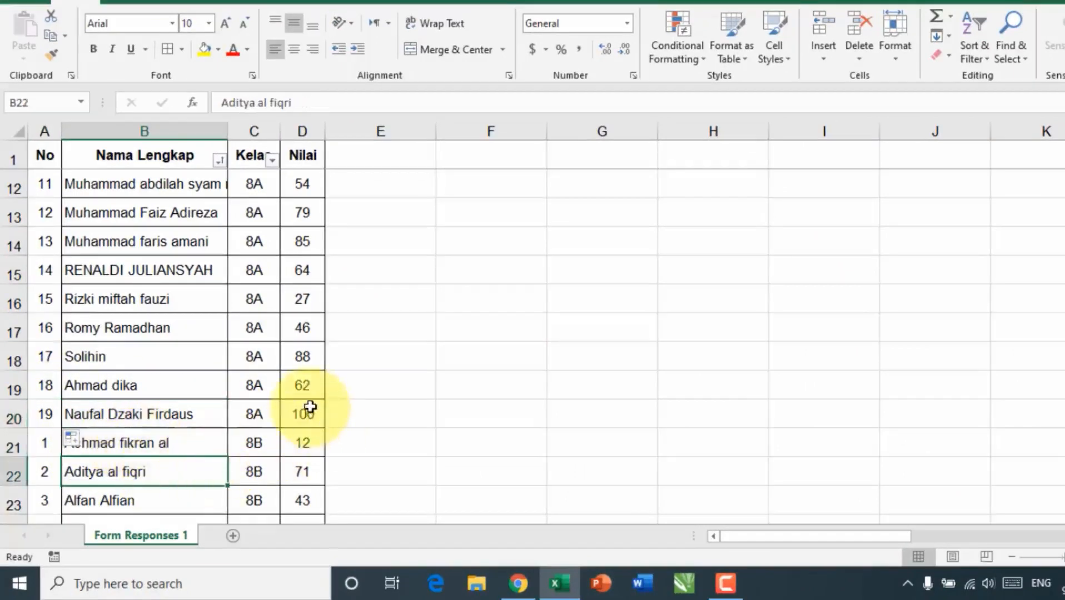
{"action": "key", "text": "Left"}
{"action": "key", "text": "Down"}
{"action": "key", "text": "Down"}
{"action": "key", "text": "Down"}
{"action": "key", "text": "Down"}
{"action": "key", "text": "Down"}
{"action": "key", "text": "Down"}
{"action": "key", "text": "Down"}
{"action": "key", "text": "Down"}
{"action": "key", "text": "Down"}
{"action": "key", "text": "Down"}
{"action": "key", "text": "Down"}
{"action": "key", "text": "Down"}
{"action": "key", "text": "Down"}
{"action": "key", "text": "Down"}
{"action": "key", "text": "Down"}
{"action": "key", "text": "Down"}
{"action": "key", "text": "Down"}
{"action": "key", "text": "Down"}
{"action": "key", "text": "Down"}
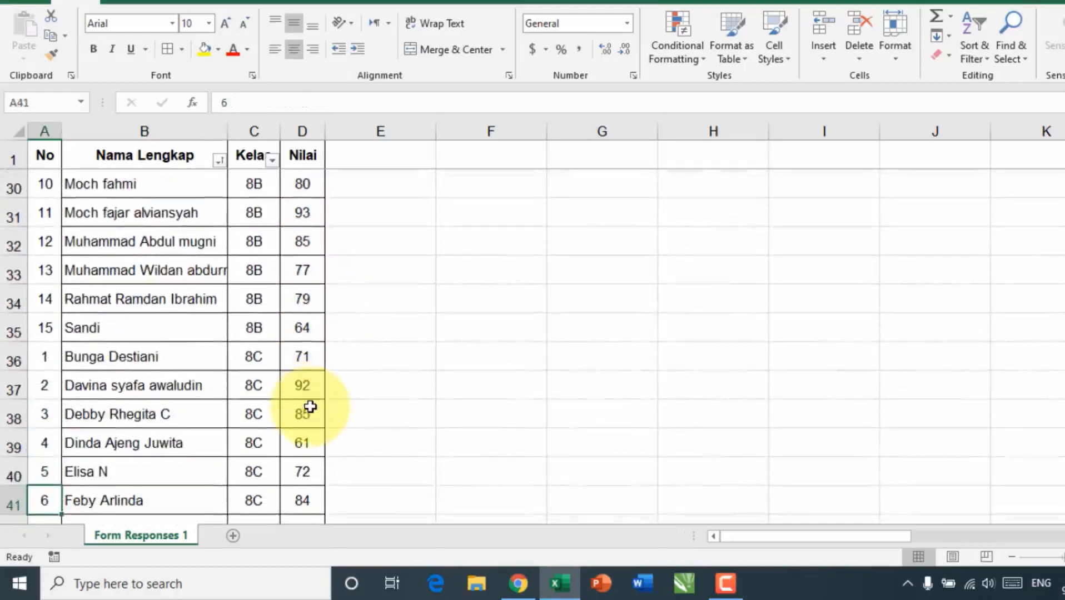
{"action": "key", "text": "Up"}
{"action": "key", "text": "Up"}
{"action": "key", "text": "Up"}
{"action": "key", "text": "Up"}
{"action": "key", "text": "Up"}
{"action": "key", "text": "Up"}
{"action": "key", "text": "Up"}
{"action": "key", "text": "Up"}
{"action": "key", "text": "Up"}
{"action": "key", "text": "Up"}
{"action": "key", "text": "Up"}
{"action": "key", "text": "Up"}
{"action": "key", "text": "Up"}
{"action": "key", "text": "Up"}
{"action": "key", "text": "Up"}
{"action": "key", "text": "Up"}
{"action": "key", "text": "Up"}
{"action": "key", "text": "Up"}
{"action": "key", "text": "Up"}
{"action": "key", "text": "Up"}
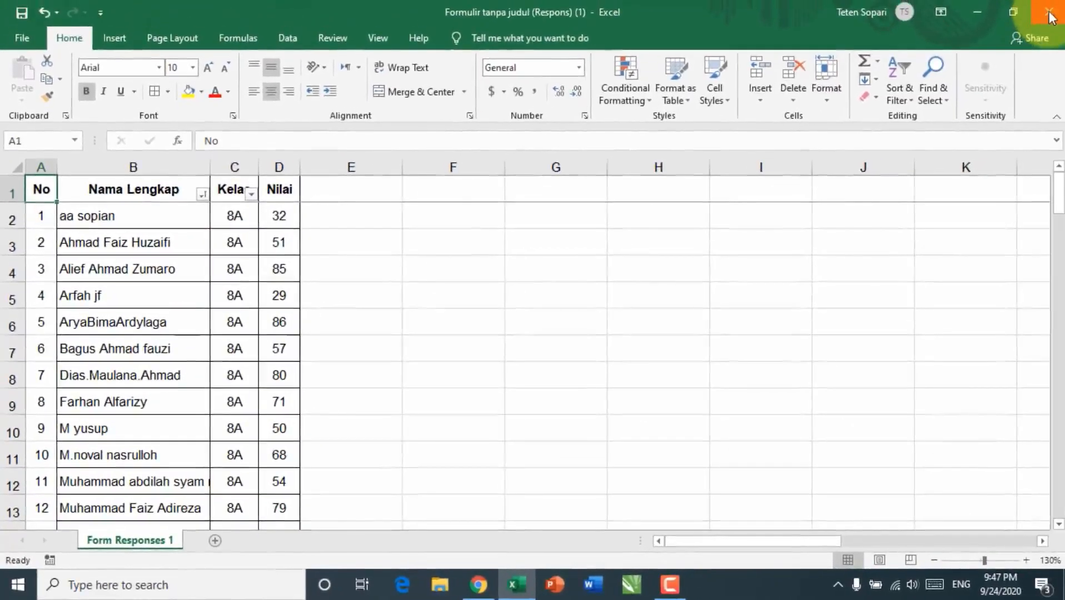
Close the workbook, saving the changes to Formulir tanpa judul (Respons) (1).xlsx, and minimize the browser window
{"action": "left_click", "coordinate": [1049, 14]}
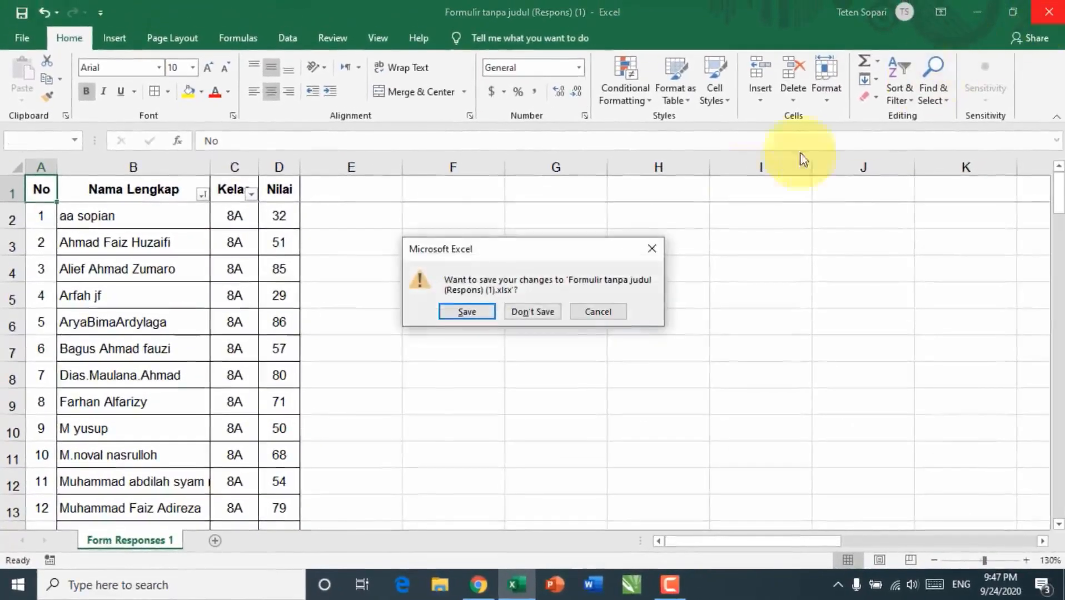
{"action": "left_click", "coordinate": [471, 313]}
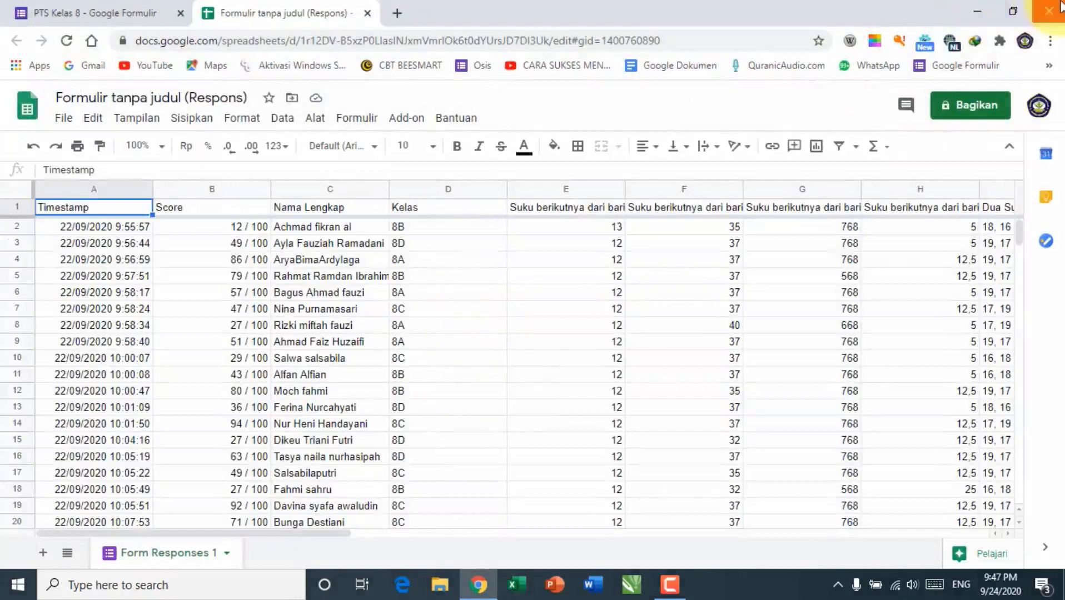
{"action": "left_click", "coordinate": [979, 12]}
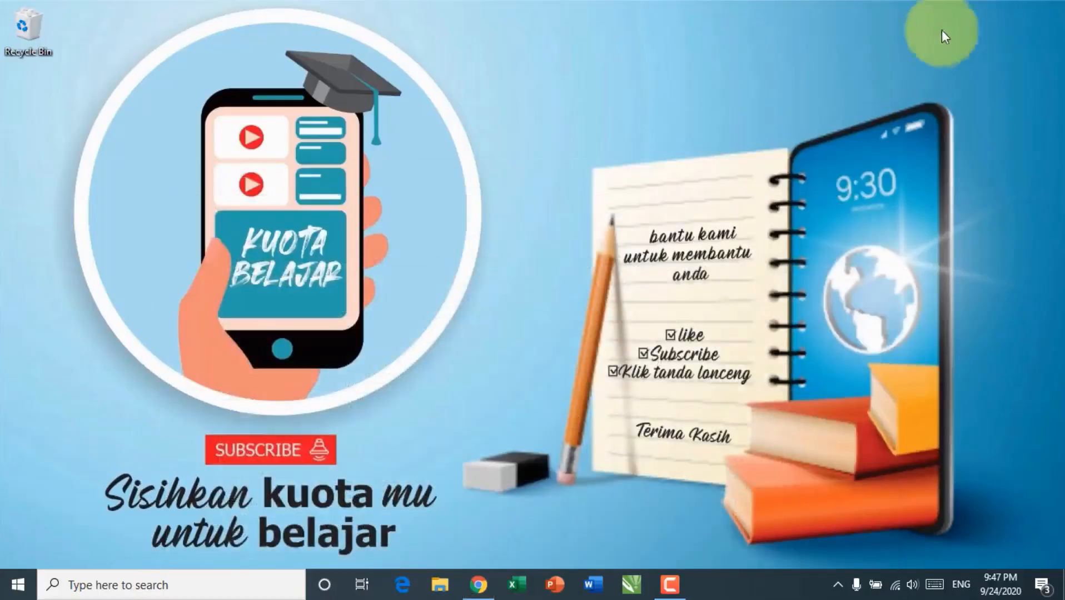